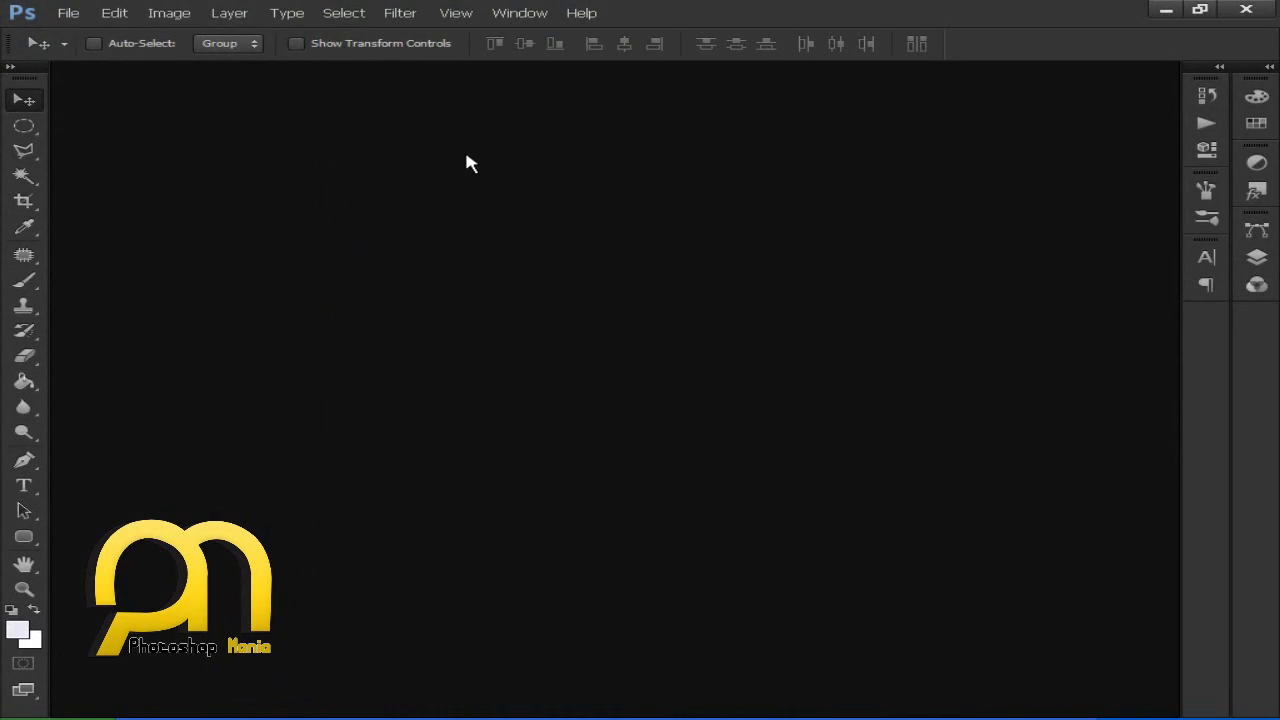
Open texture_to_skin_man[1].jpg and view it at 100%.
left_click(66, 13)
left_click(74, 47)
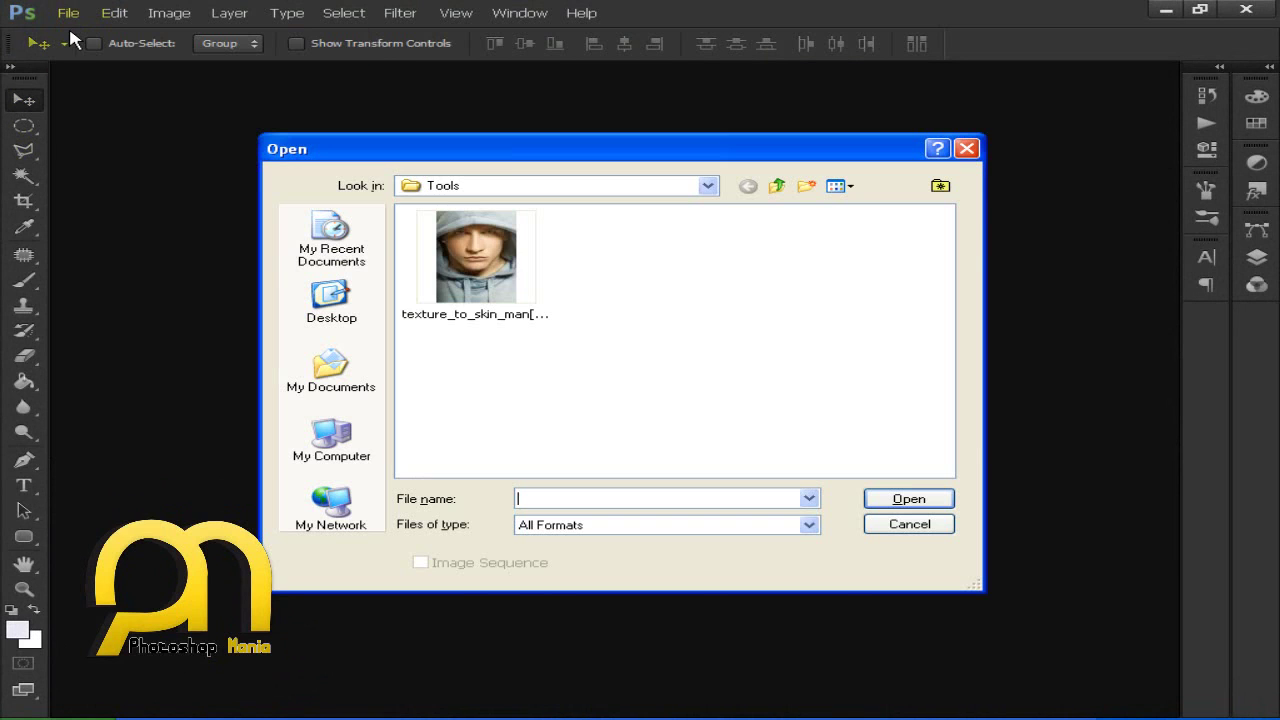
left_click(478, 265)
left_click(938, 500)
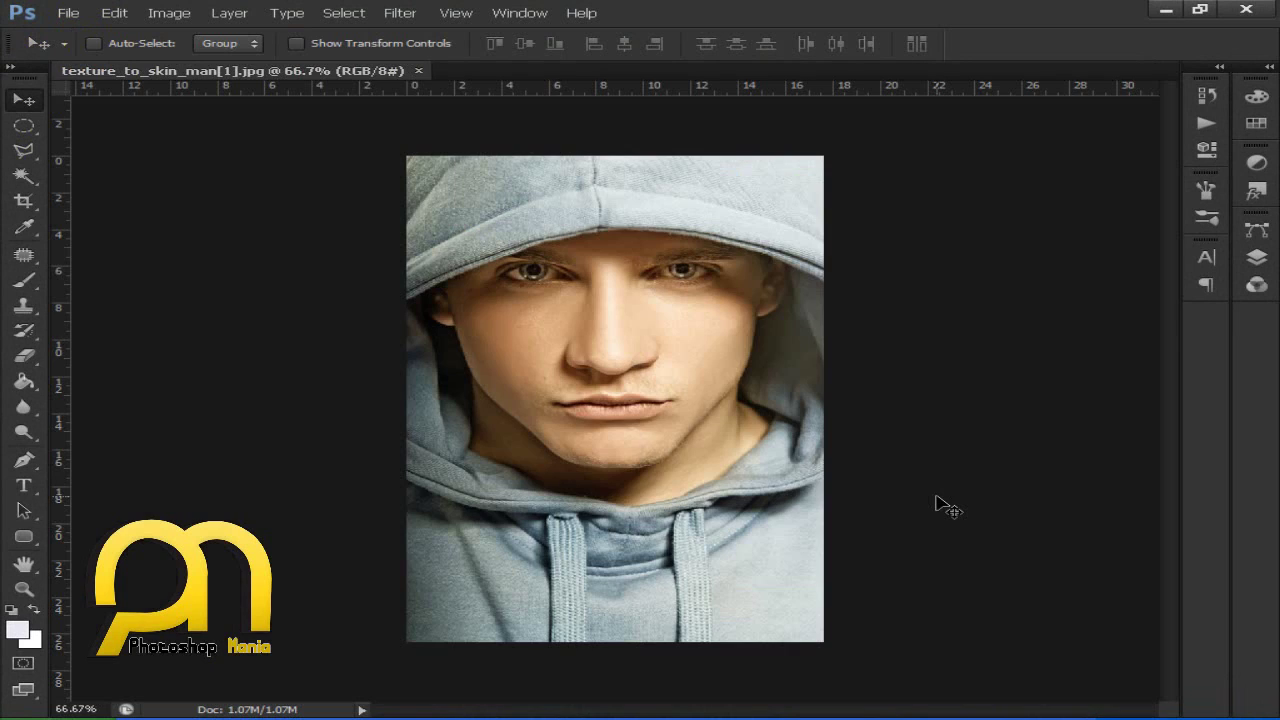
key("ctrl+1")
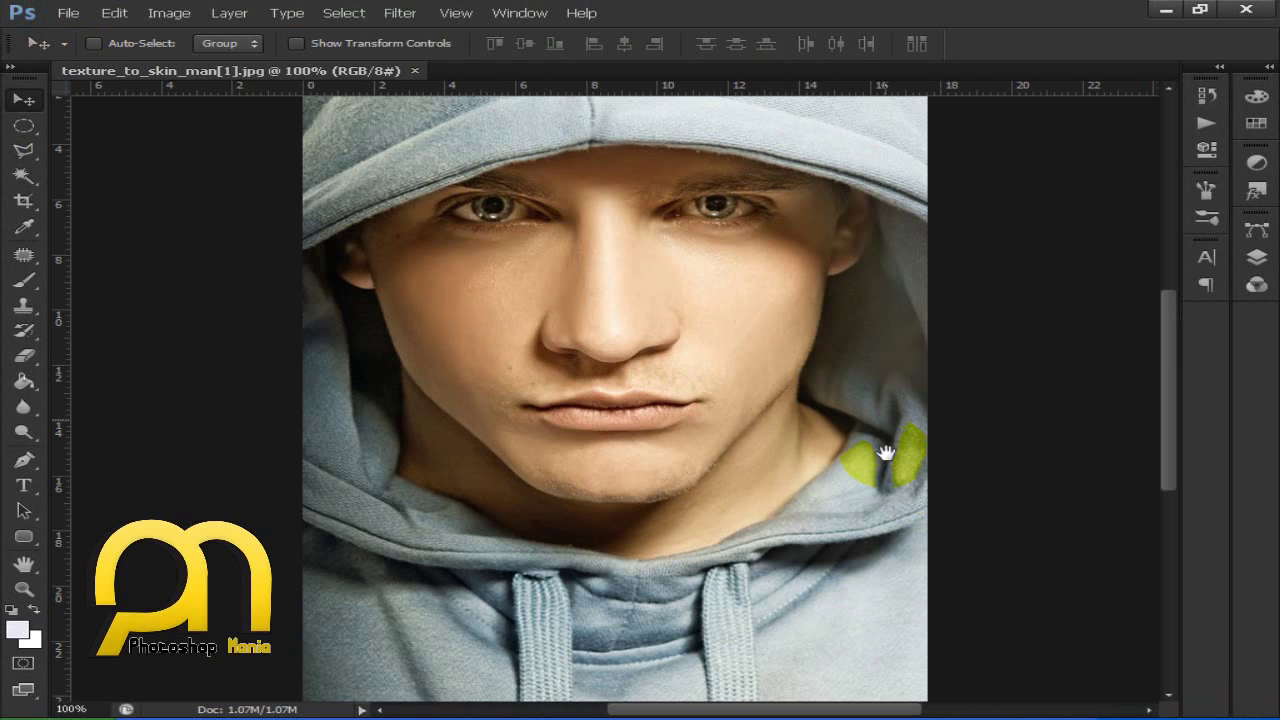
Unlock the Background as Layer 0 and duplicate it as Layer 0 copy.
left_click(1257, 258)
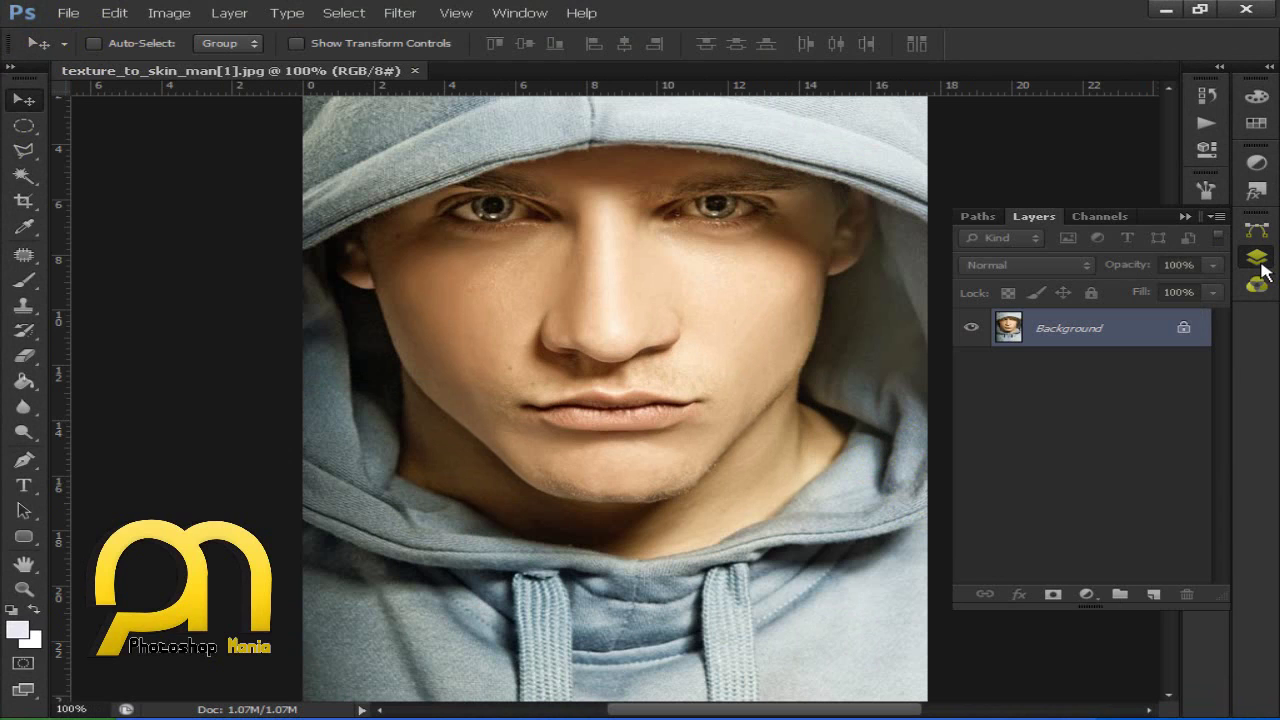
double_click(1113, 339)
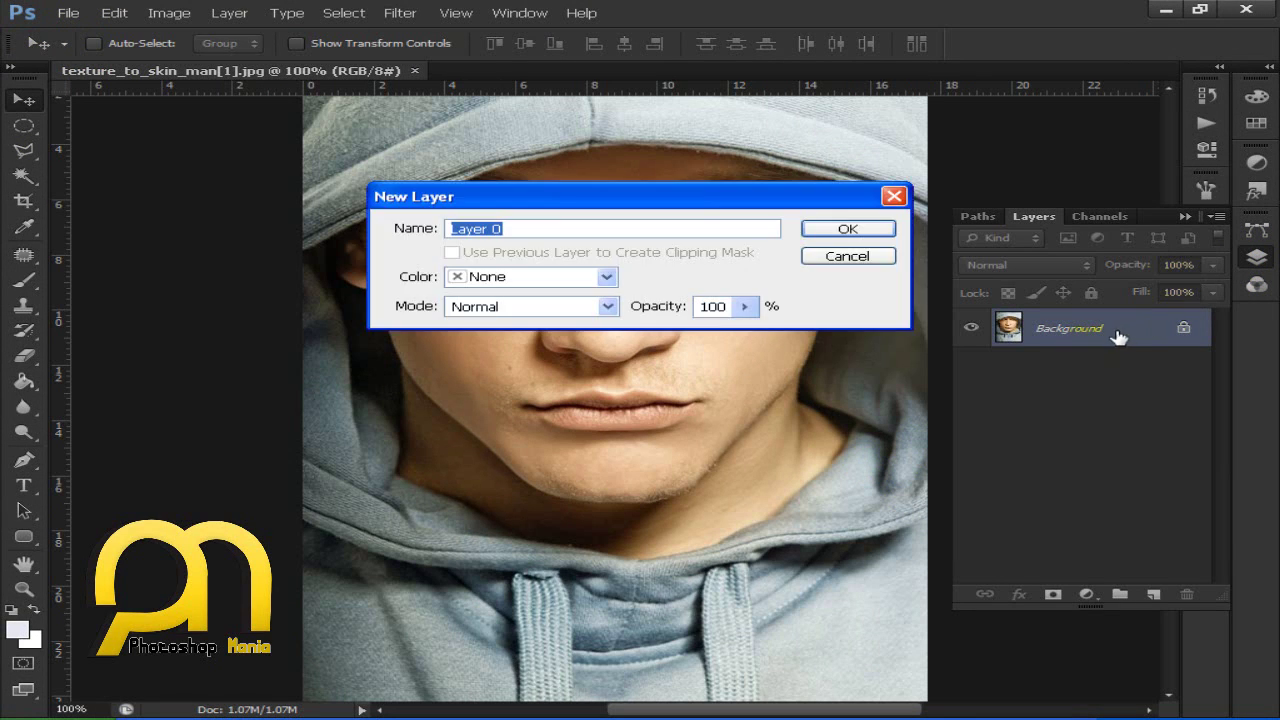
left_click(809, 229)
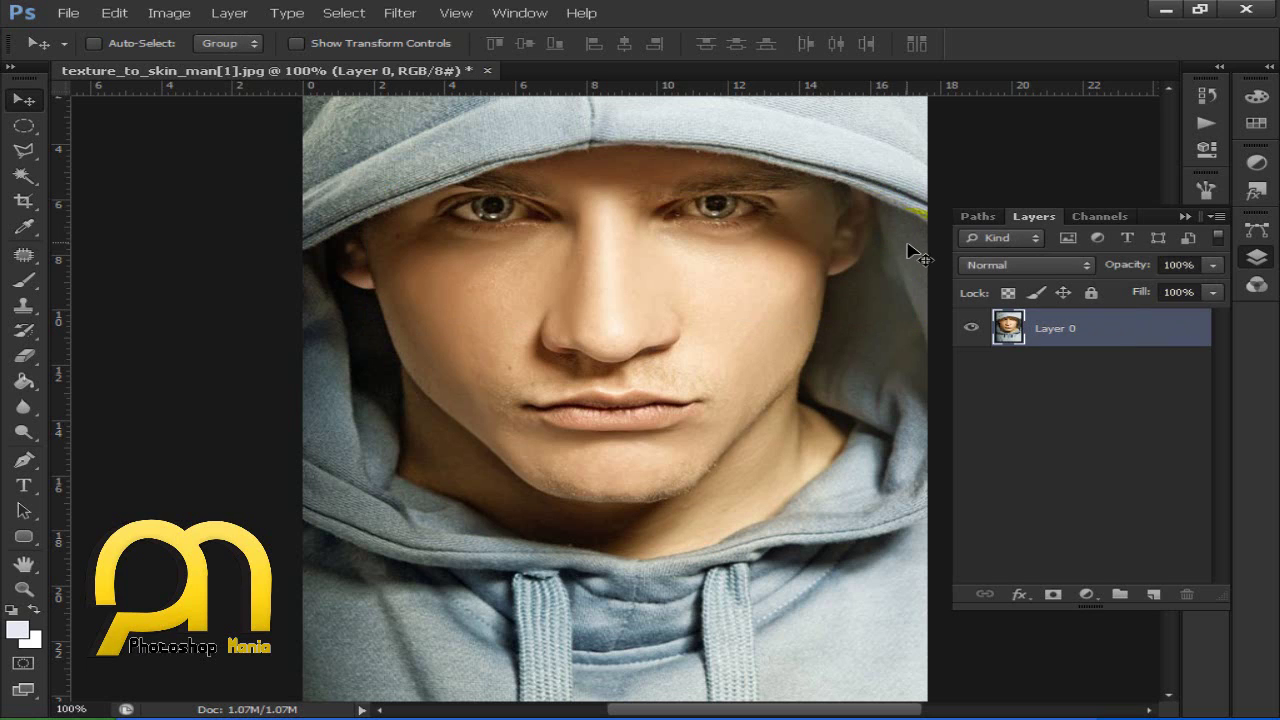
left_click_drag(1124, 341, 1158, 598)
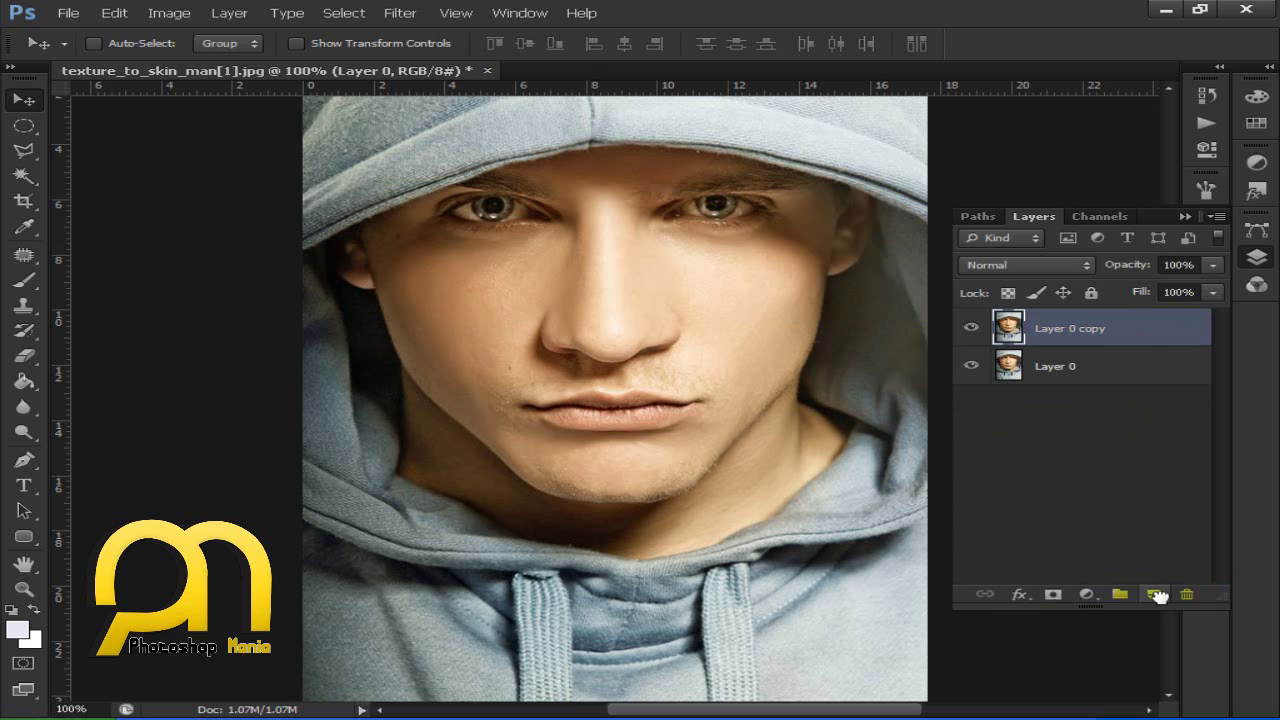
Apply Surface Blur with Radius 3 and Threshold 12 to Layer 0 copy.
left_click(400, 13)
mouse_move(520, 208)
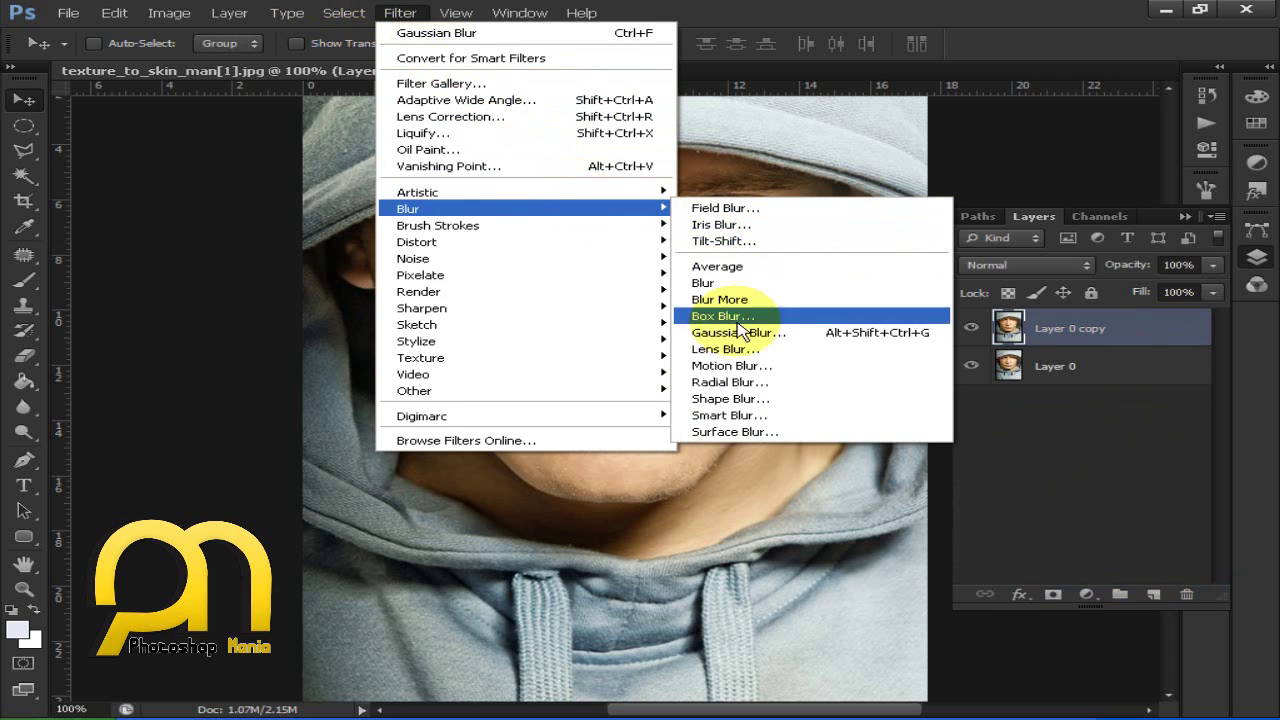
left_click(737, 432)
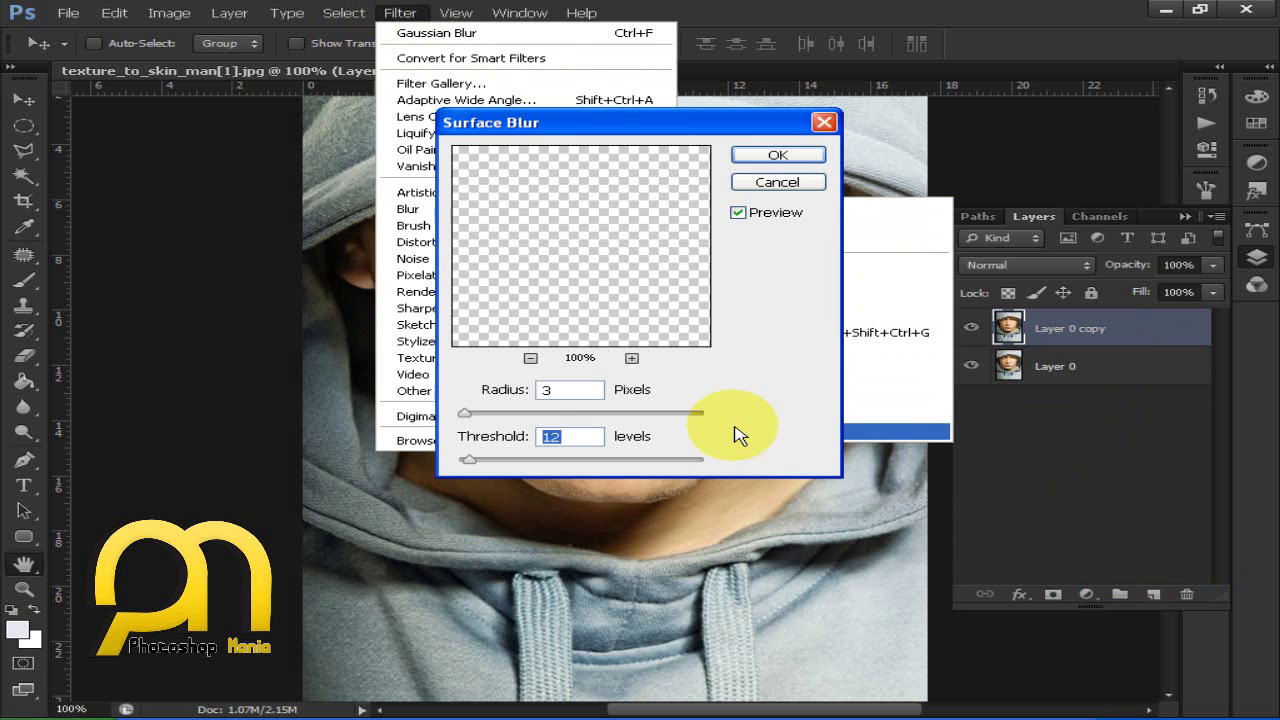
left_click(777, 157)
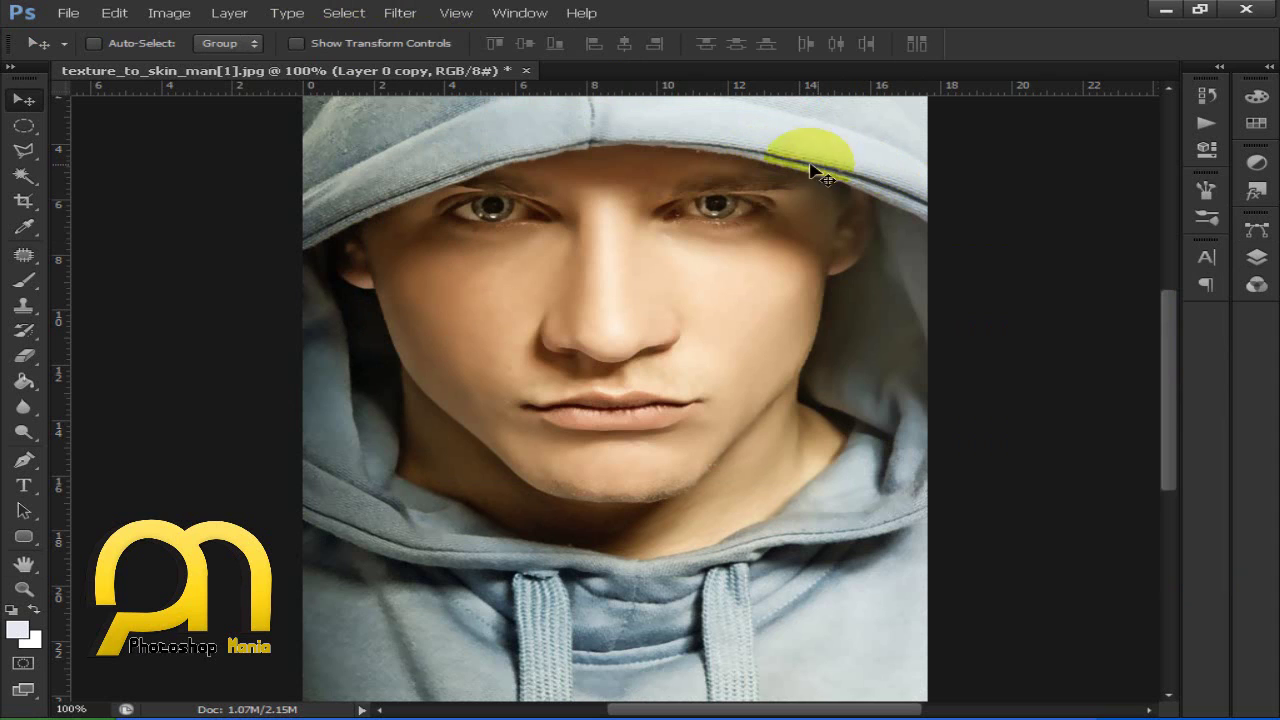
left_click(24, 355)
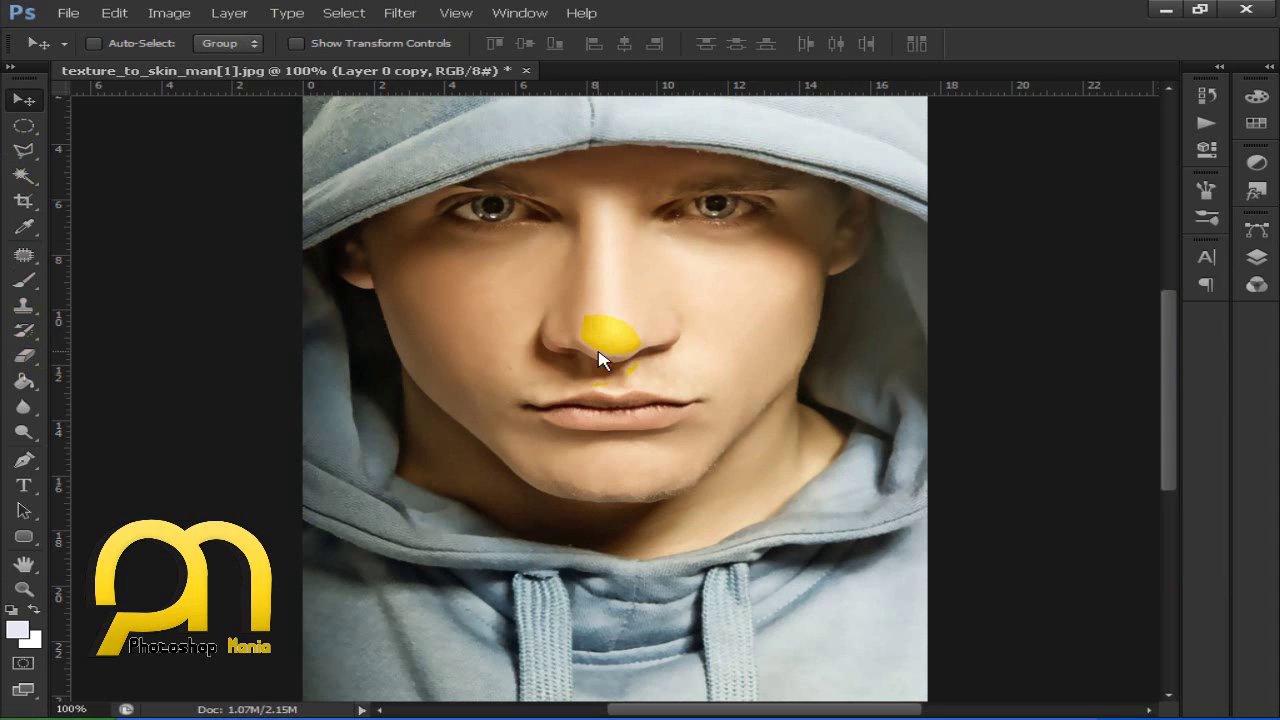
left_click(1257, 257)
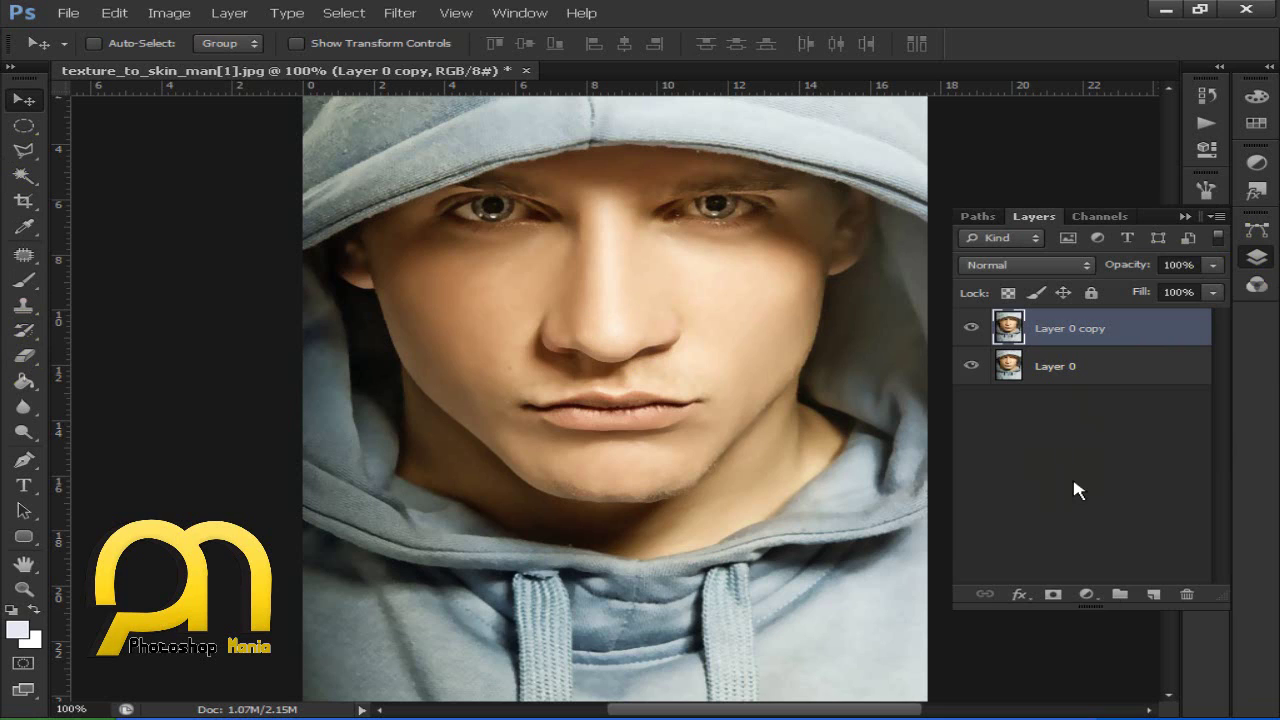
Add a layer mask to Layer 0 copy and set up a soft 20 px black brush.
left_click(1053, 595)
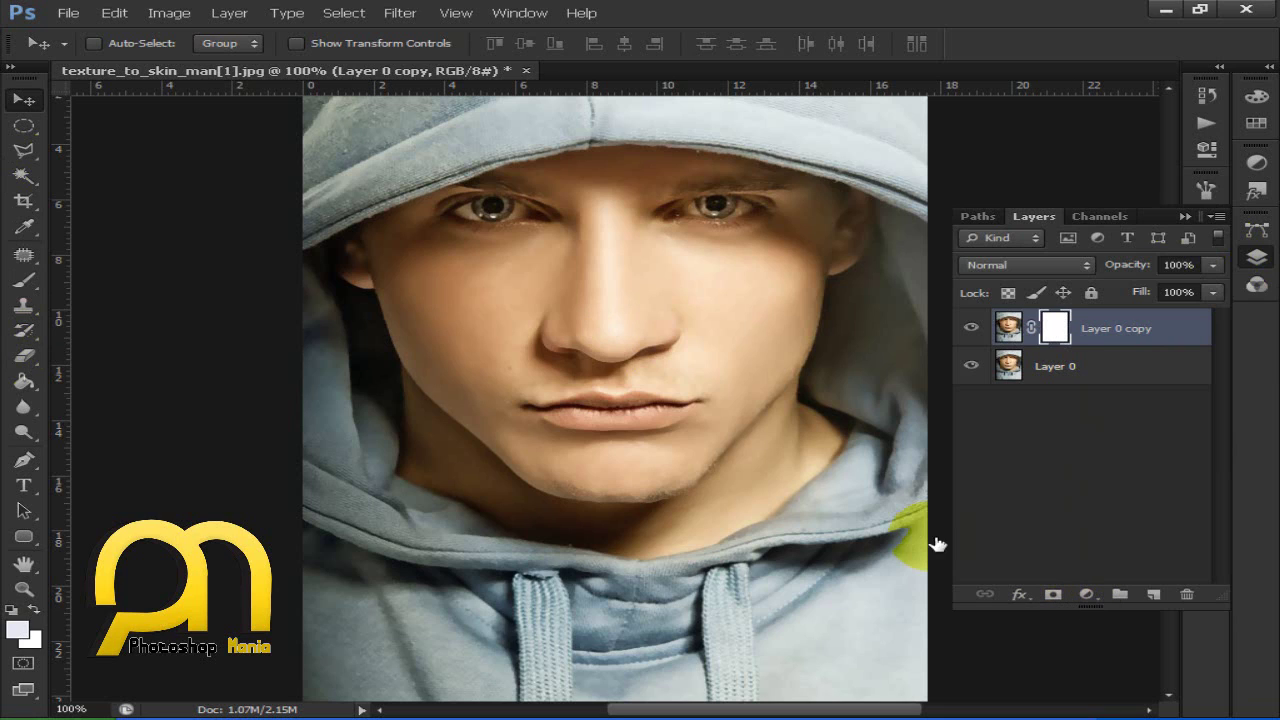
key("d")
left_click(24, 282)
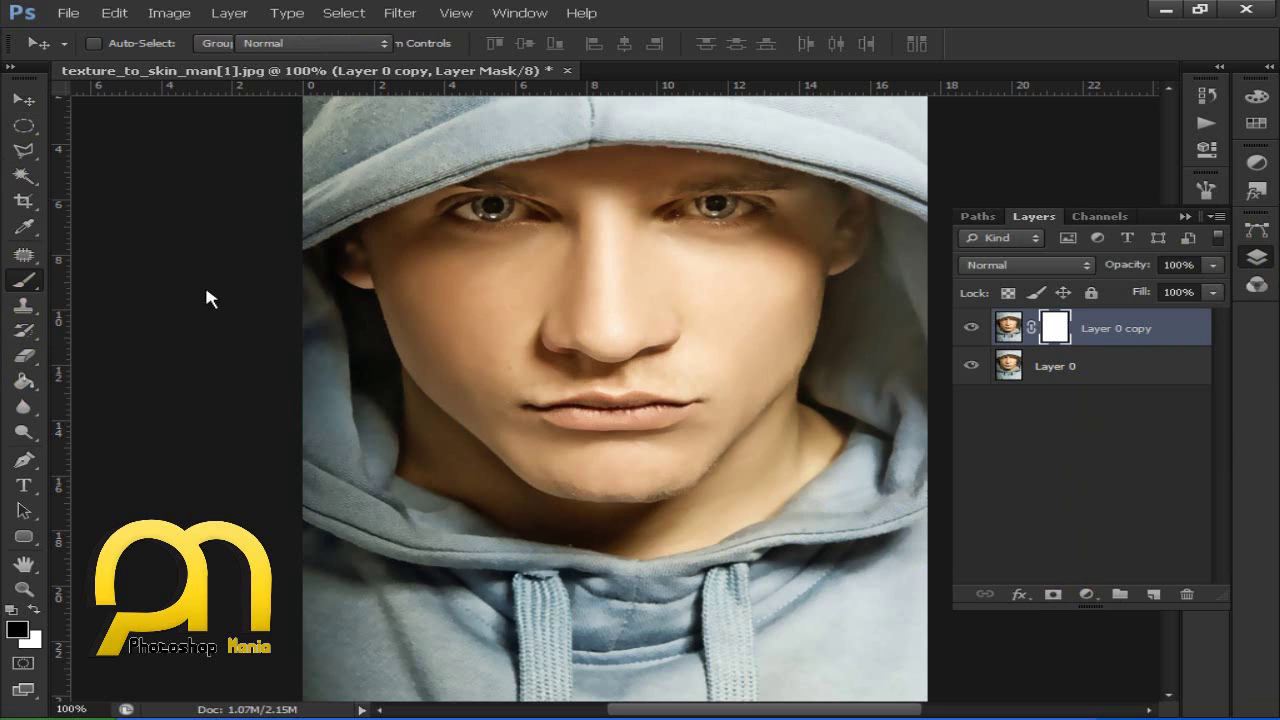
left_click(560, 225)
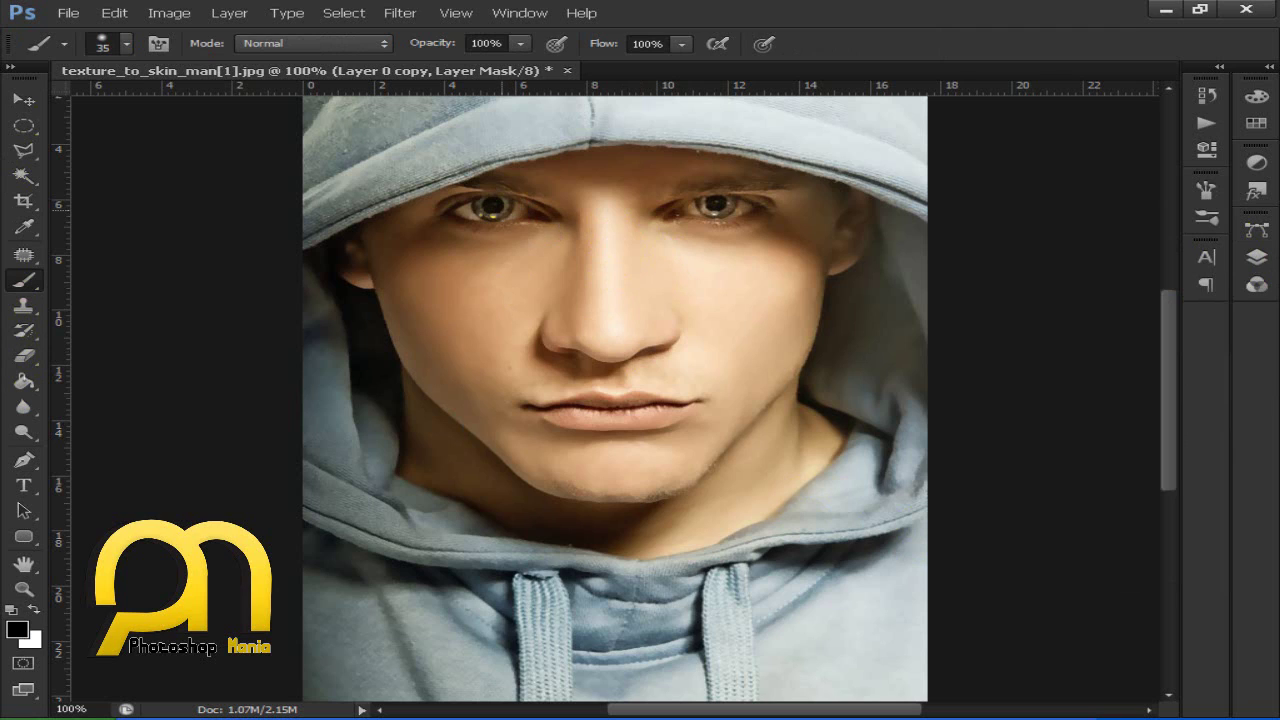
right_click(487, 210)
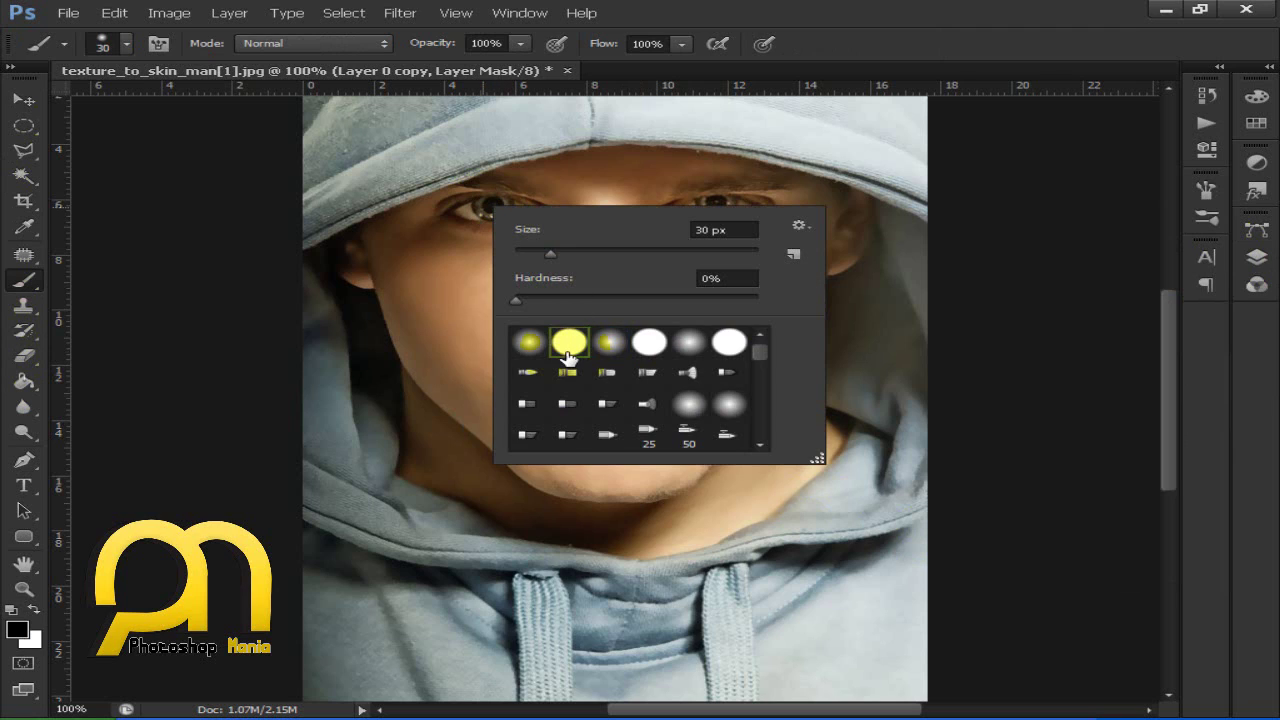
left_click(569, 344)
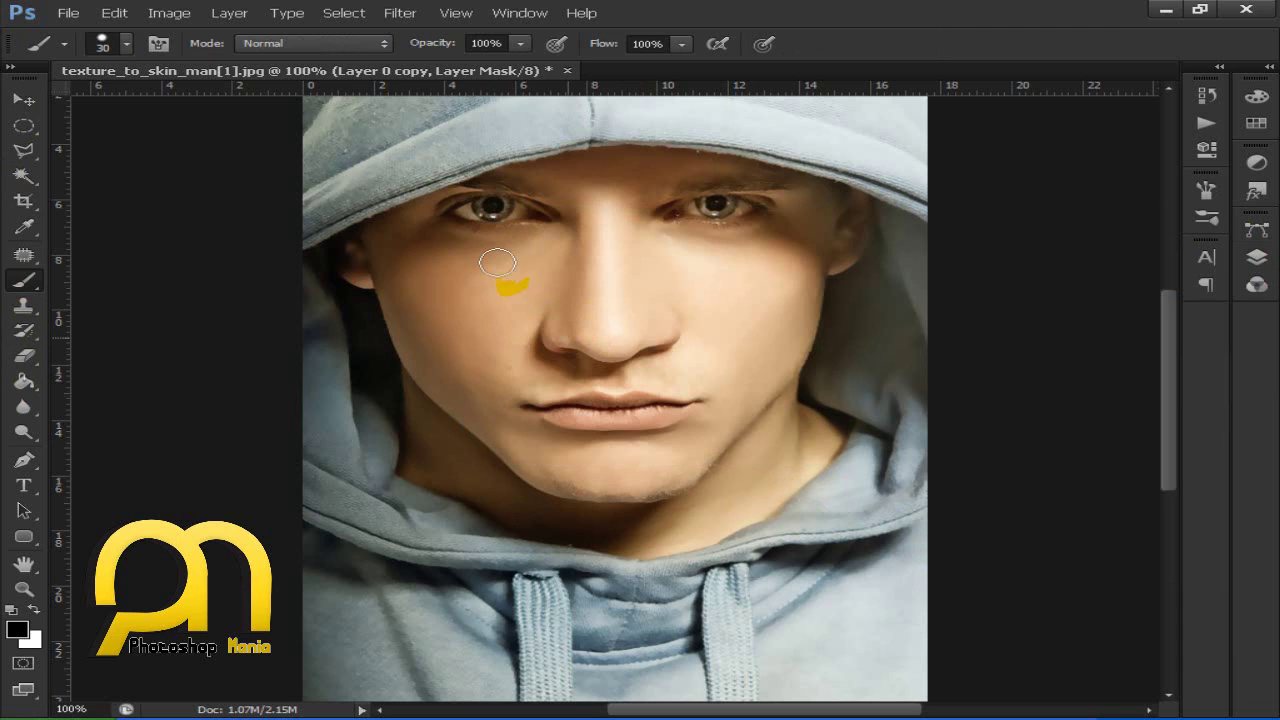
key("bracketleft")
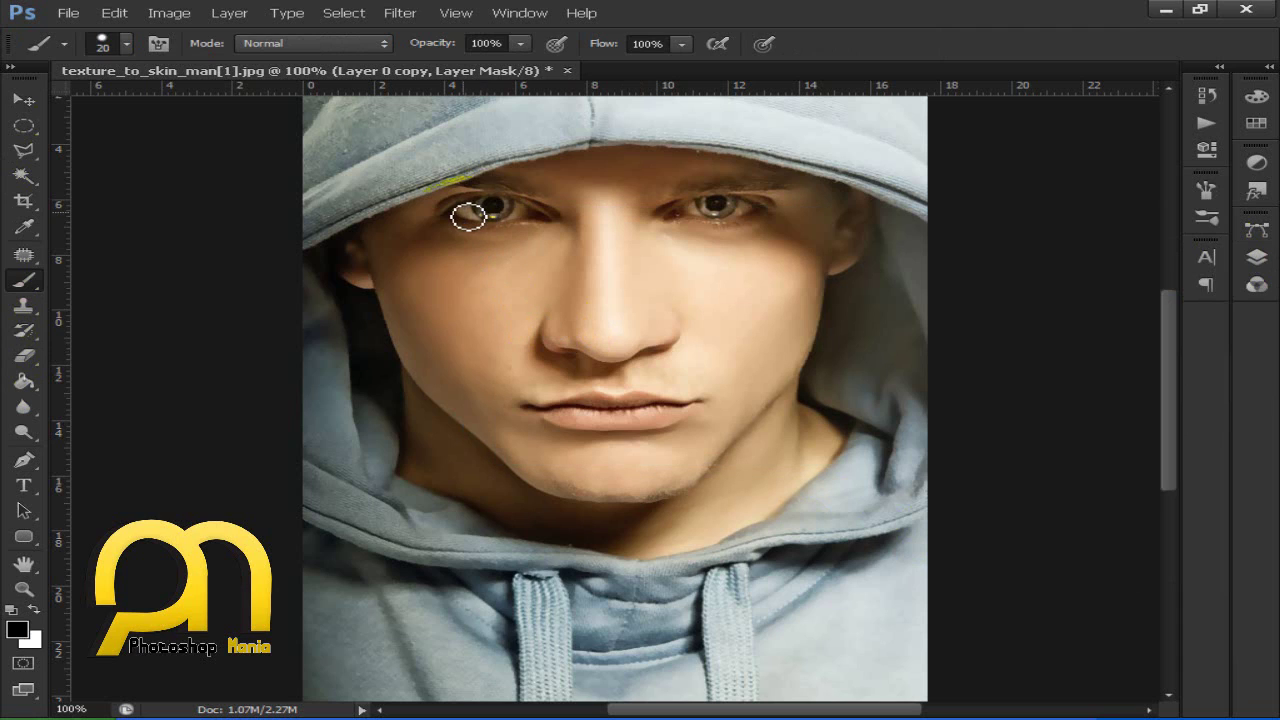
Paint black on the mask over the eyes, brows and chin.
mouse_move(462, 218)
left_mouse_down()
mouse_move(527, 216)
mouse_move(506, 233)
mouse_move(457, 209)
mouse_move(536, 193)
mouse_move(489, 183)
mouse_move(555, 221)
mouse_move(466, 206)
mouse_move(529, 211)
mouse_move(508, 215)
left_mouse_up()
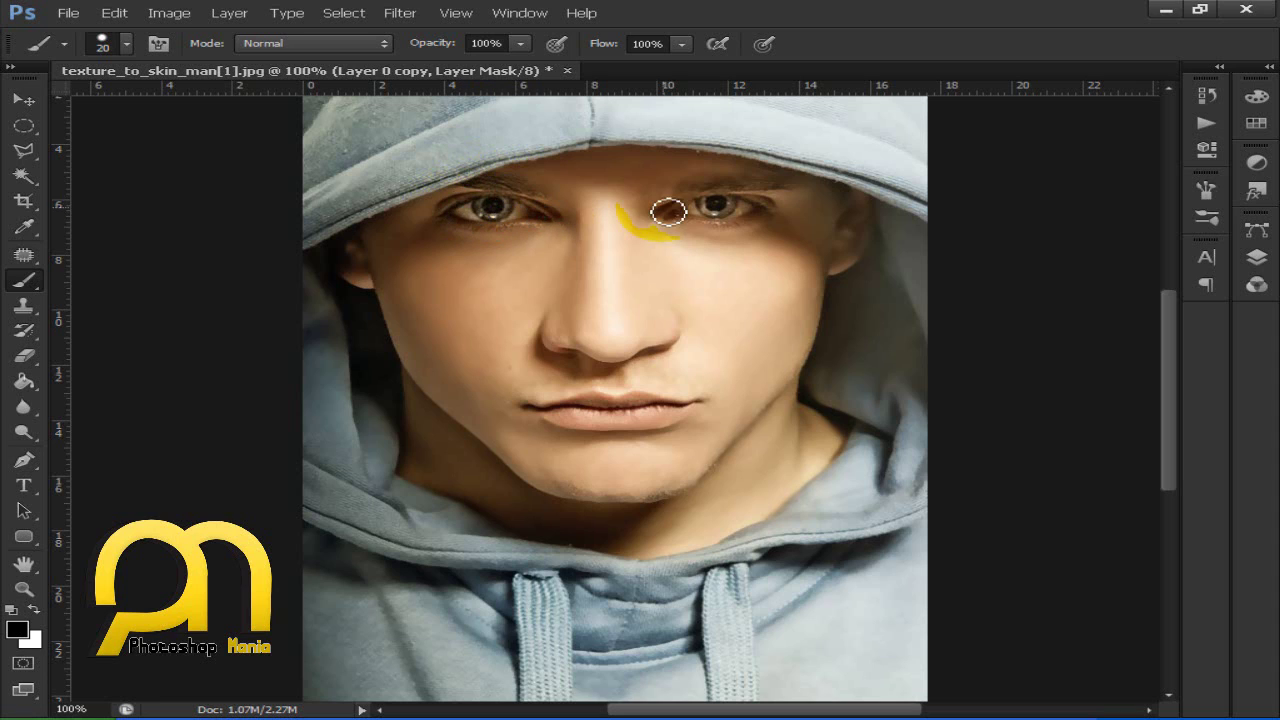
mouse_move(666, 209)
left_mouse_down()
mouse_move(640, 235)
mouse_move(766, 209)
mouse_move(694, 194)
mouse_move(719, 194)
mouse_move(703, 189)
mouse_move(660, 226)
mouse_move(757, 222)
mouse_move(729, 208)
mouse_move(693, 214)
mouse_move(711, 268)
mouse_move(635, 412)
mouse_move(551, 417)
mouse_move(640, 420)
mouse_move(690, 400)
mouse_move(549, 417)
mouse_move(695, 404)
mouse_move(651, 420)
mouse_move(677, 500)
mouse_move(690, 492)
mouse_move(570, 490)
mouse_move(529, 471)
mouse_move(637, 491)
mouse_move(691, 486)
mouse_move(714, 463)
mouse_move(686, 491)
mouse_move(634, 508)
mouse_move(551, 480)
mouse_move(691, 489)
mouse_move(569, 491)
mouse_move(546, 467)
mouse_move(672, 488)
left_mouse_up()
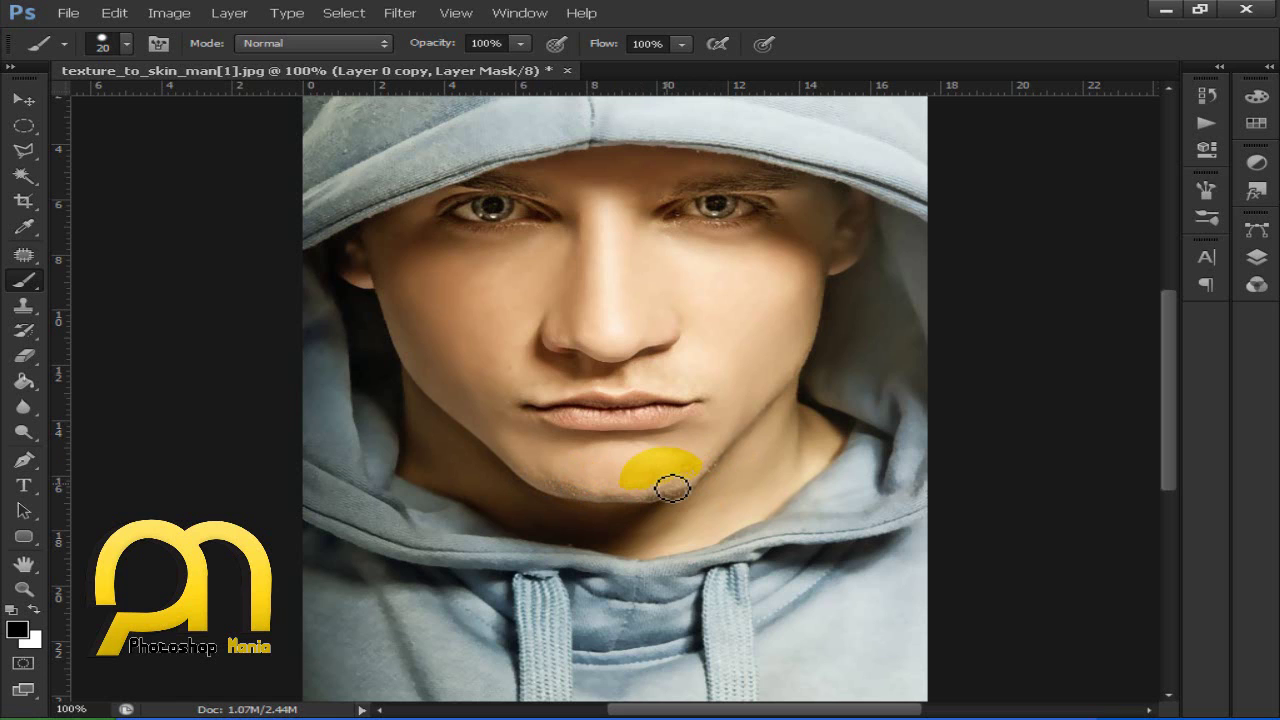
left_click(24, 460)
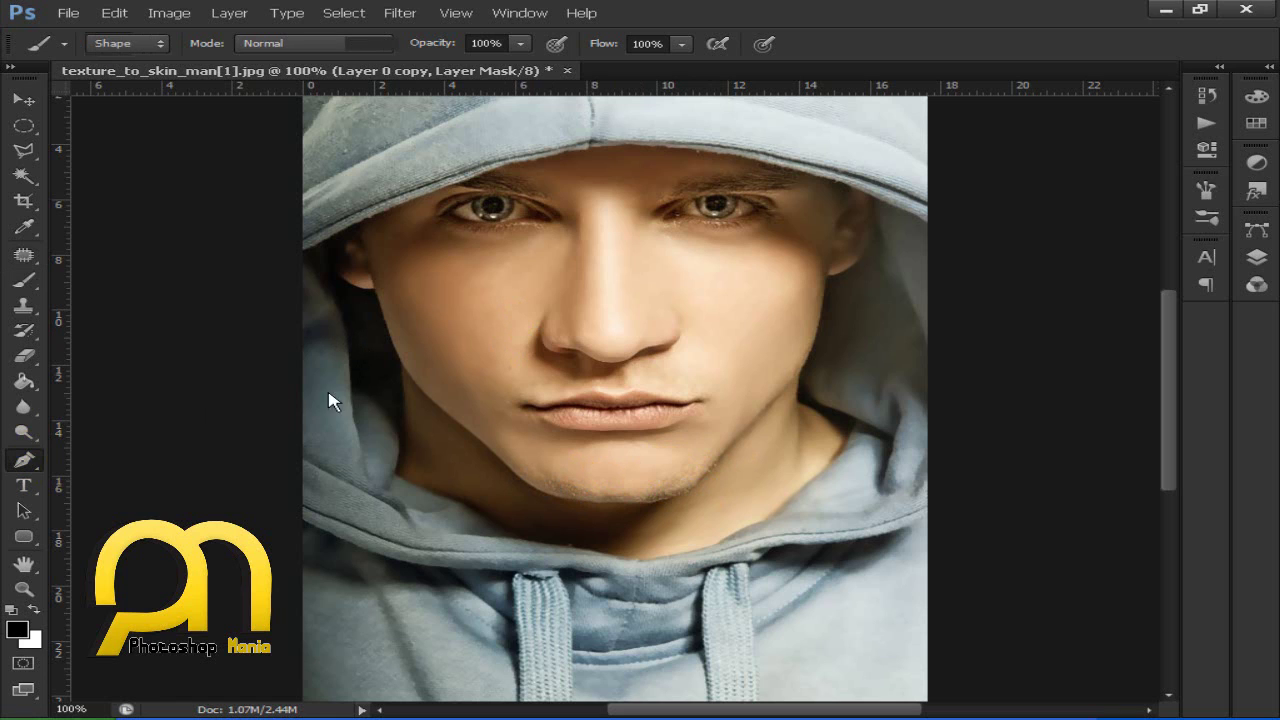
Zoom to 300% on the left eye, sketch a trial pen shape, then discard it.
left_click(471, 286, "ctrl")
mouse_move(396, 240)
left_mouse_down()
mouse_move(380, 271)
mouse_move(443, 523)
left_mouse_up()
mouse_move(390, 306)
left_mouse_down()
mouse_move(474, 443)
mouse_move(516, 457)
left_mouse_up()
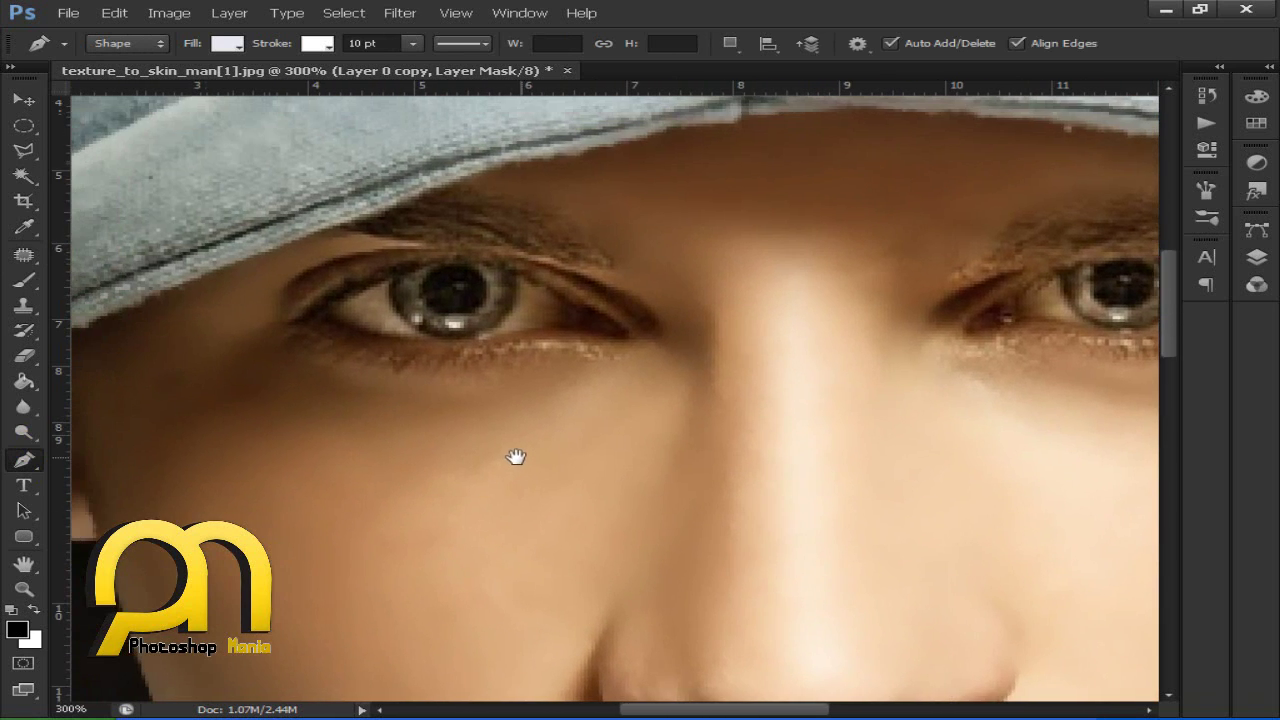
left_click(490, 331)
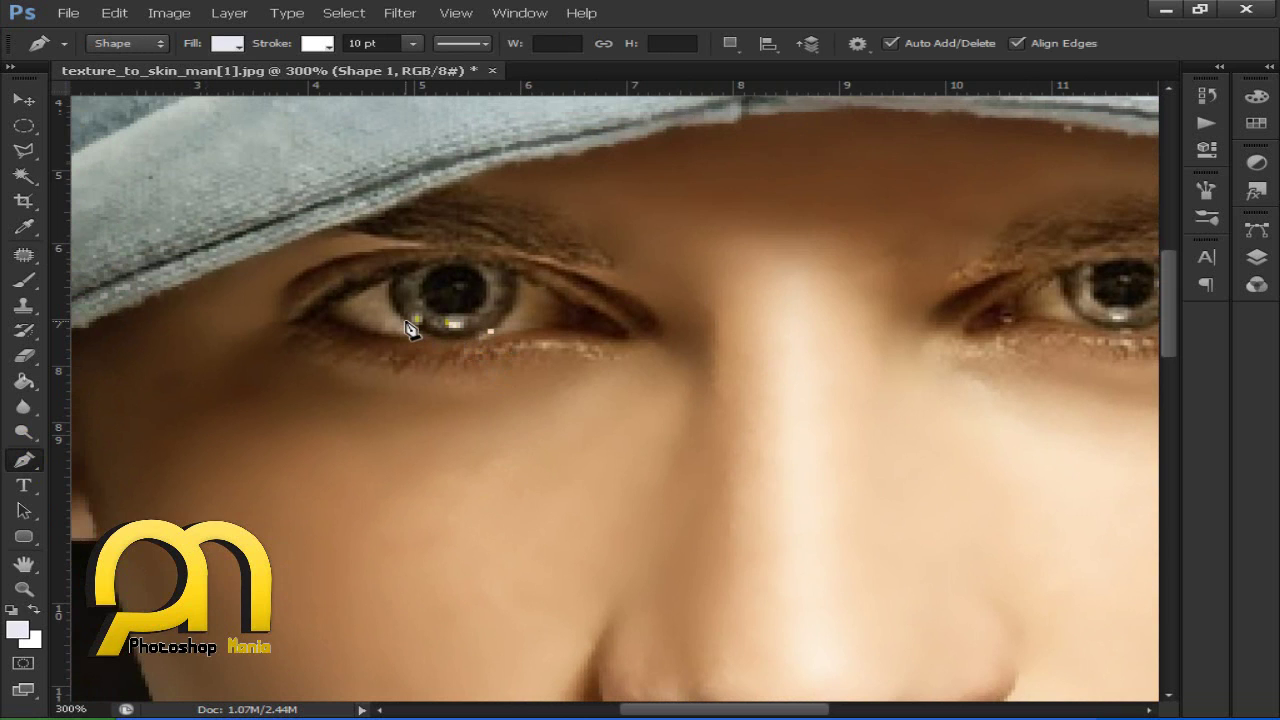
left_click_drag(447, 352, 363, 298)
left_click(403, 325)
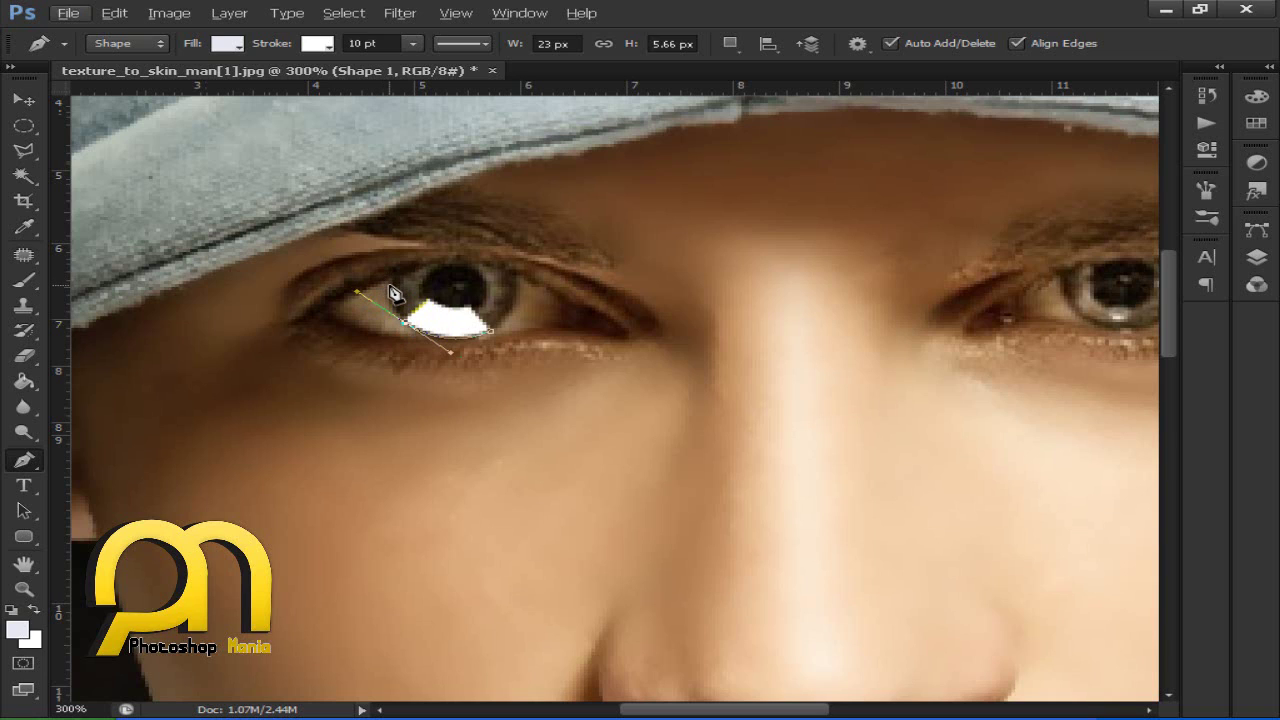
key("shift+alt+o")
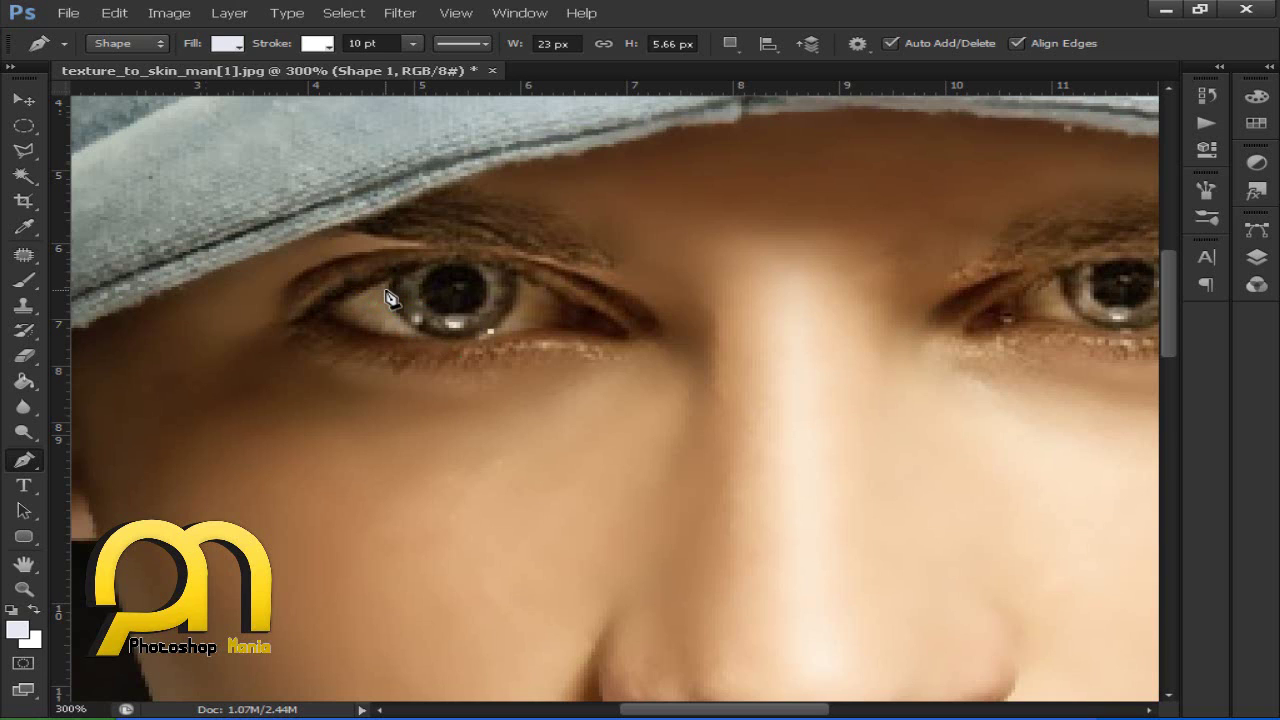
mouse_move(413, 326)
left_mouse_down()
mouse_move(382, 295)
mouse_move(395, 292)
left_mouse_up()
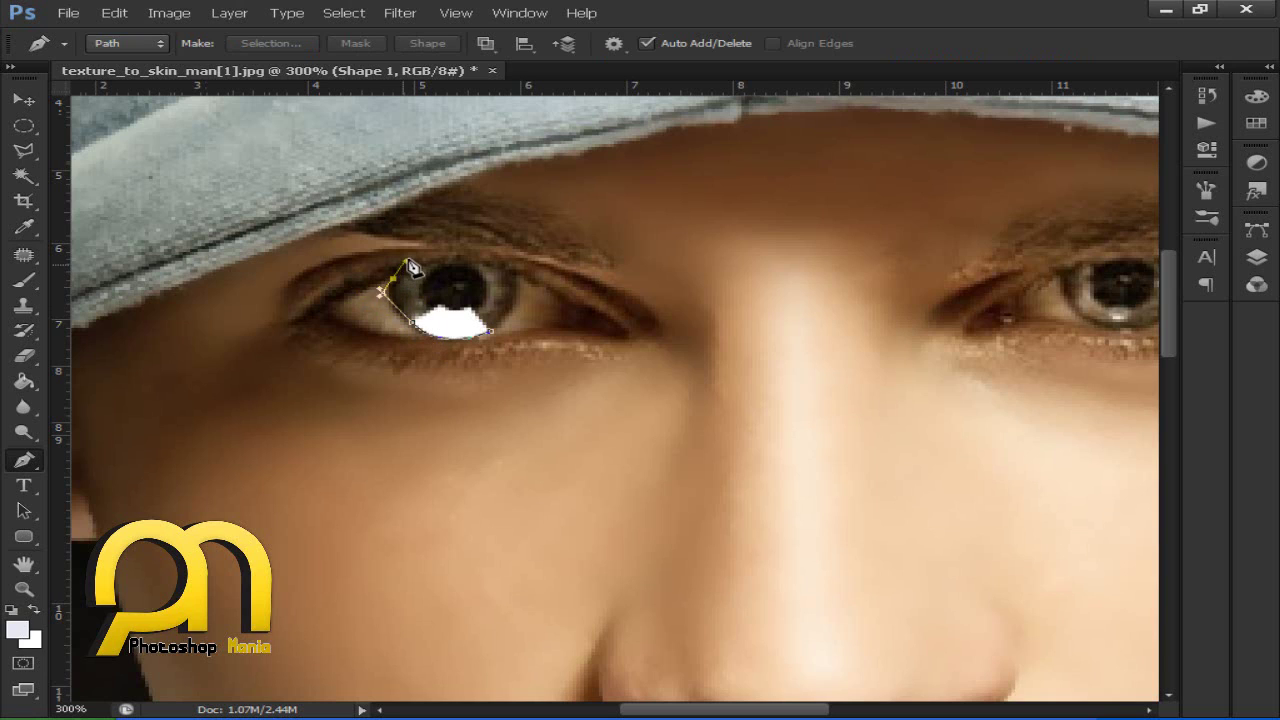
mouse_move(413, 259)
left_mouse_down()
mouse_move(387, 249)
mouse_move(411, 267)
left_mouse_up()
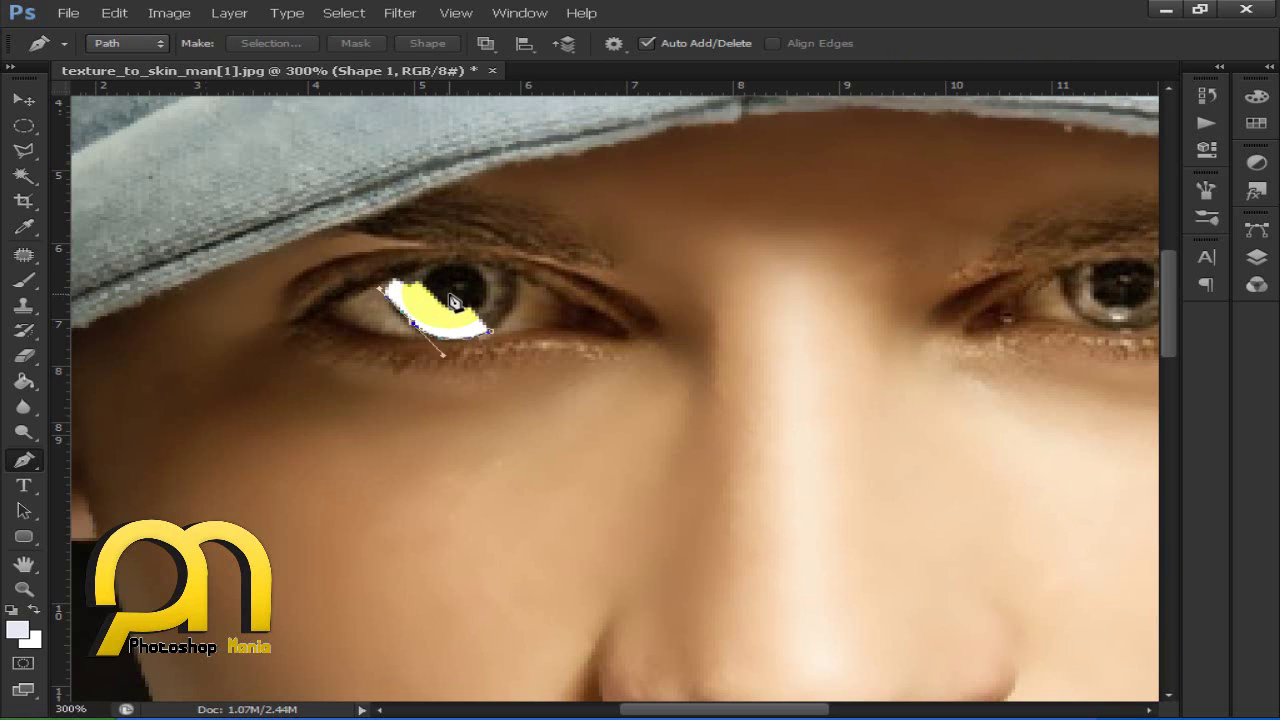
key("Return")
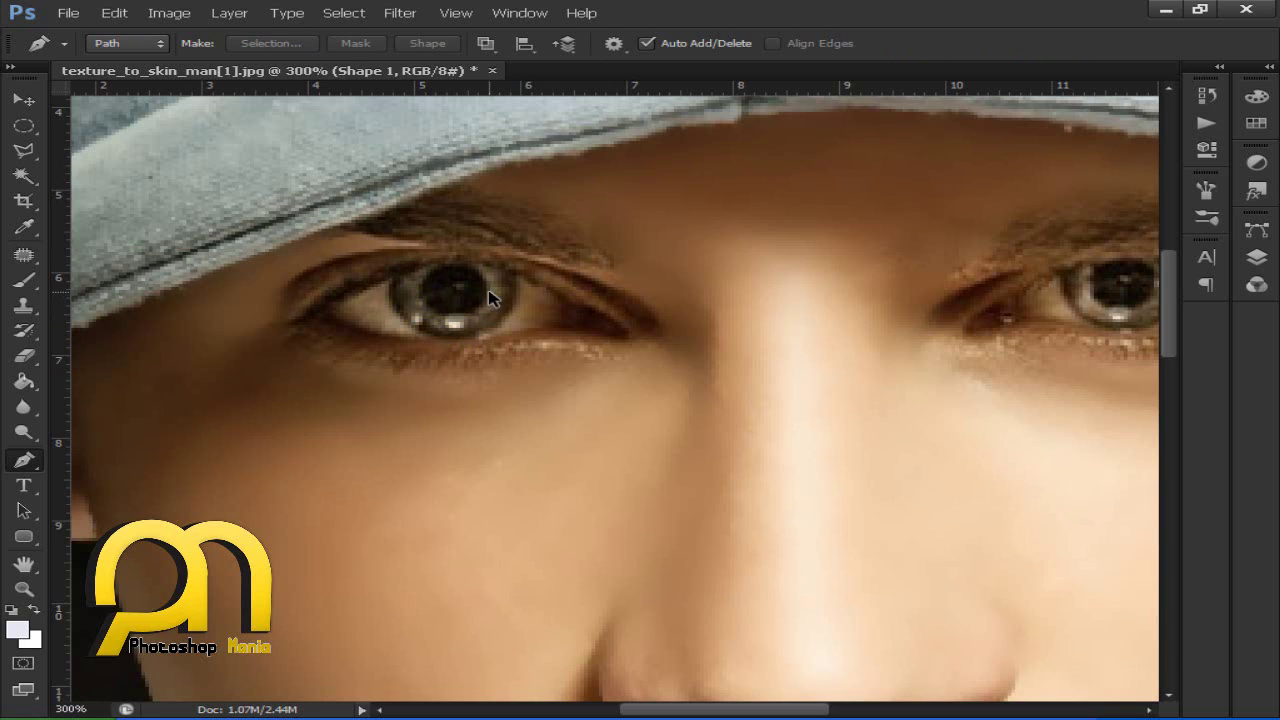
key("alt+bracketleft")
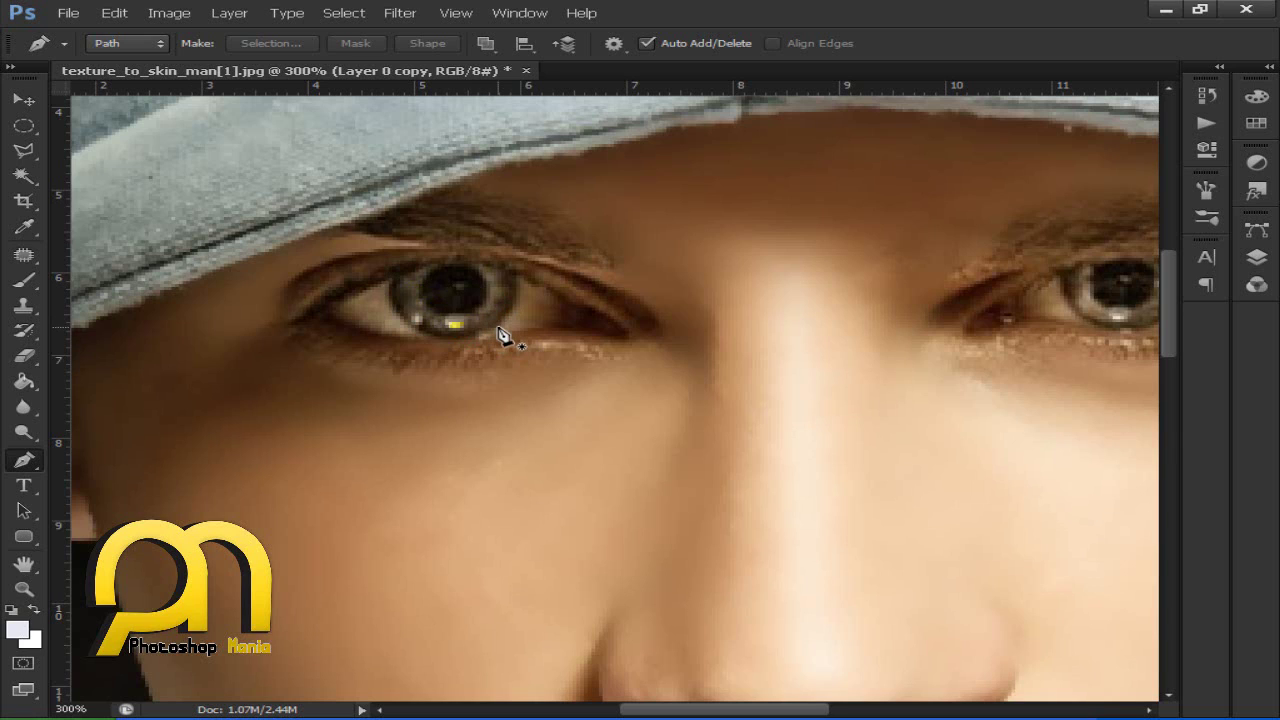
Trace a closed pen path around the left iris.
left_click(497, 329)
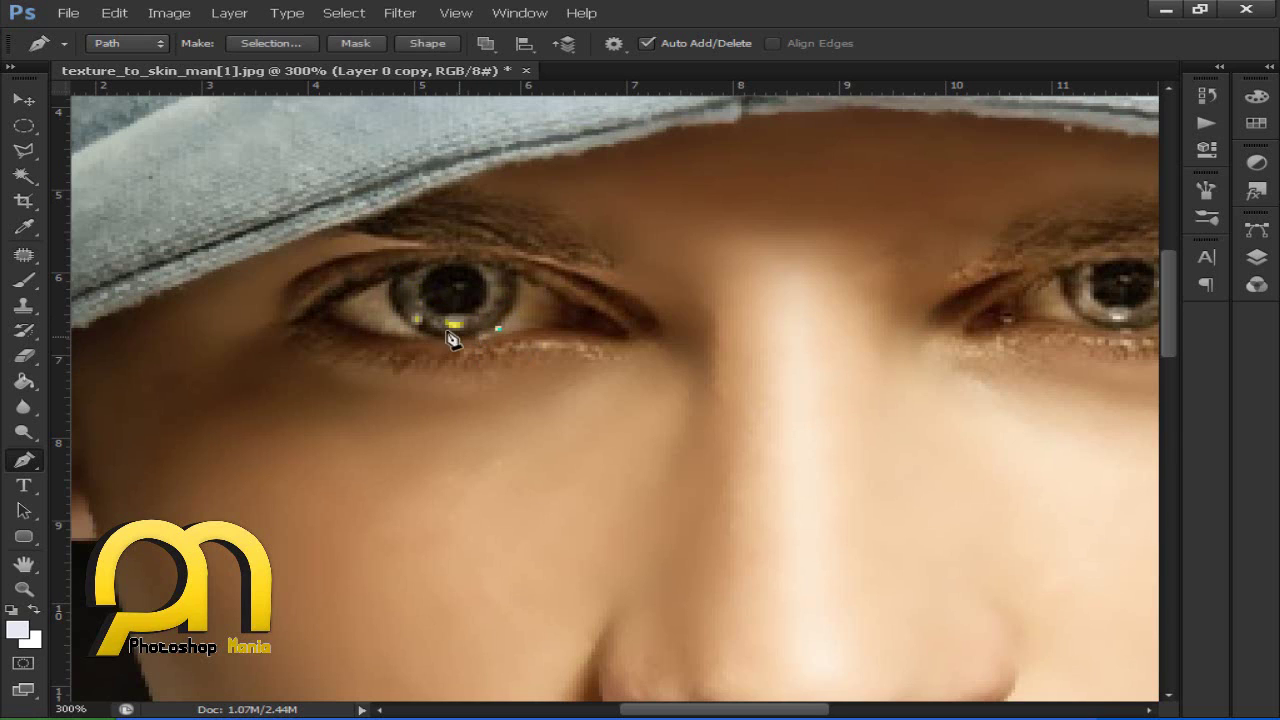
left_click_drag(404, 319, 372, 283)
left_click_drag(399, 281, 402, 289)
mouse_move(480, 267)
left_mouse_down()
mouse_move(549, 279)
mouse_move(528, 285)
mouse_move(505, 334)
left_mouse_up()
left_click(521, 312, "ctrl")
left_click_drag(518, 313, 521, 332)
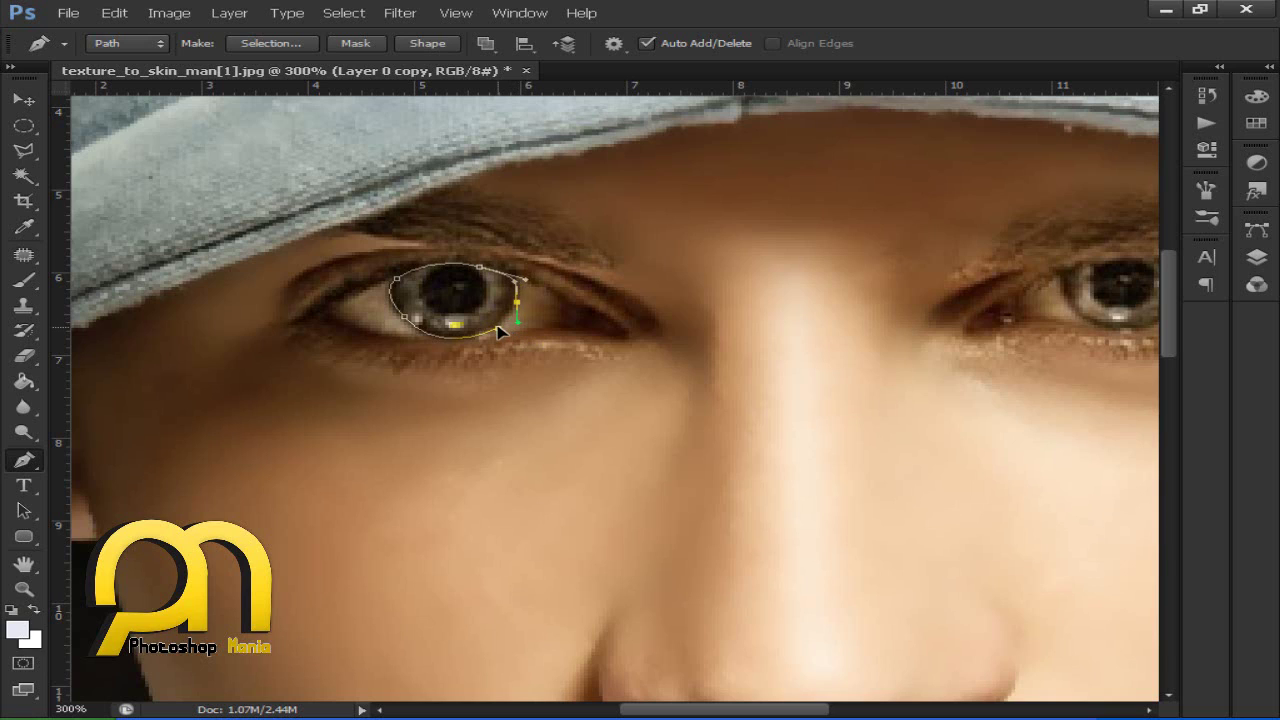
left_click(499, 330)
left_click_drag(499, 330, 476, 342)
Trace a closed pen path around the right iris.
left_click_drag(808, 371, 423, 394)
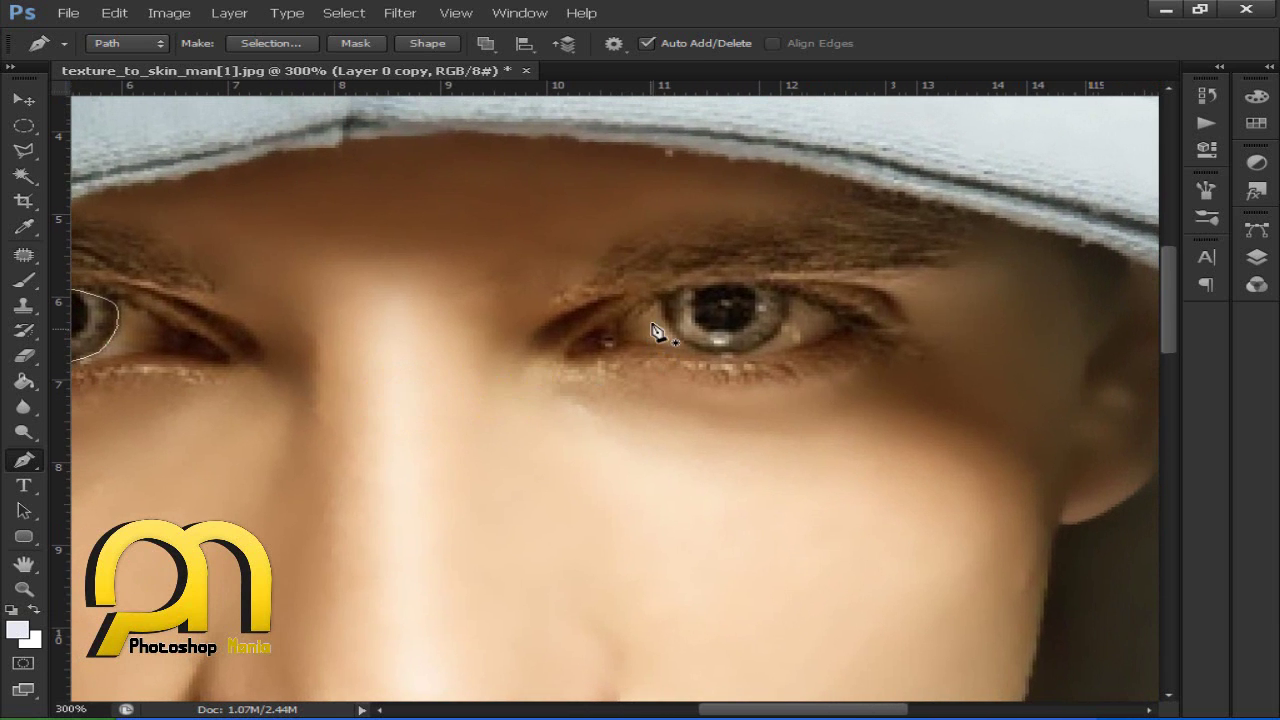
left_click(665, 300)
left_click_drag(721, 352, 785, 352)
left_click(721, 353, "alt")
left_click_drag(785, 313, 791, 268)
mouse_move(669, 304)
left_mouse_down()
mouse_move(607, 337)
mouse_move(622, 343)
left_mouse_up()
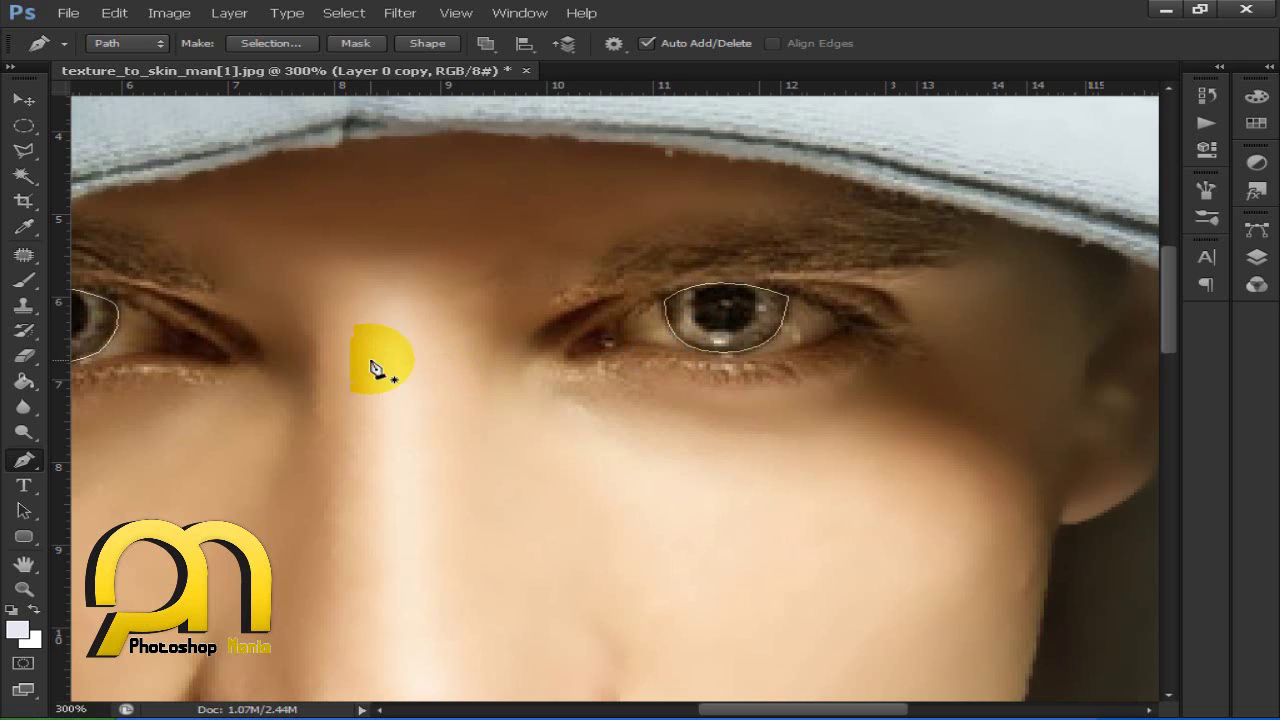
left_click_drag(352, 369, 521, 369)
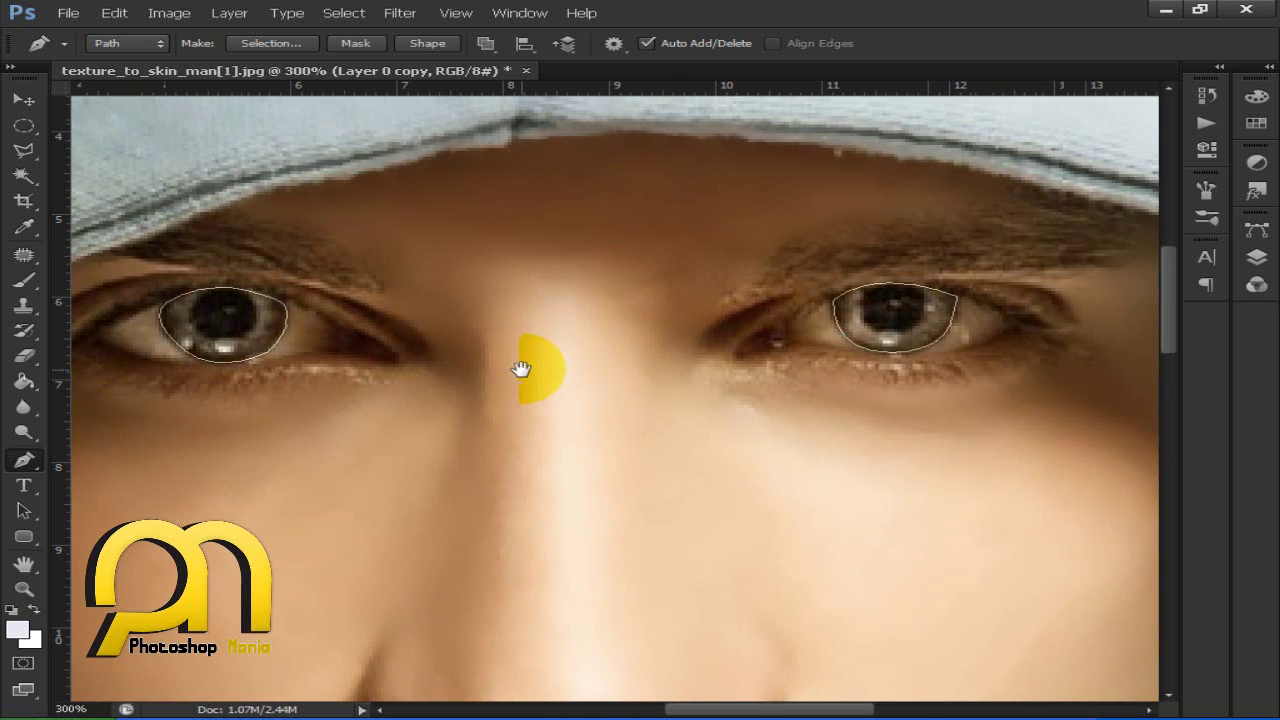
Convert the eye paths into a selection with 0 feather.
right_click(897, 348)
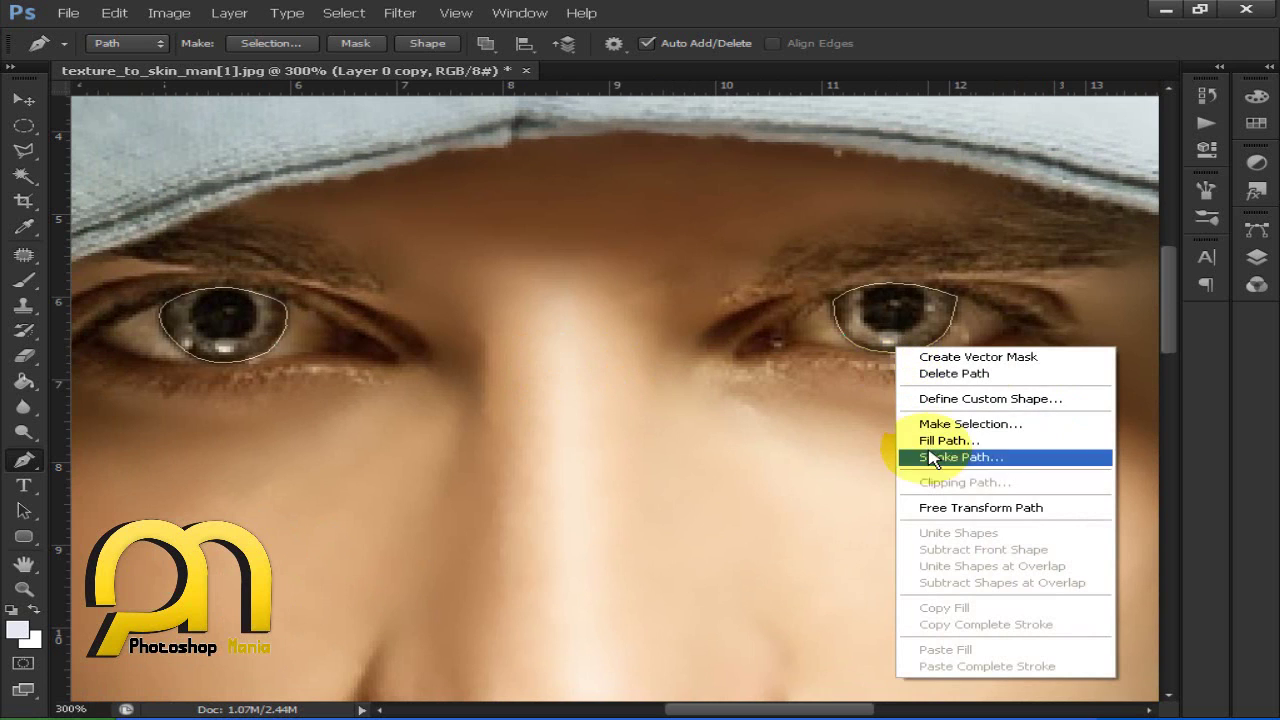
left_click(945, 425)
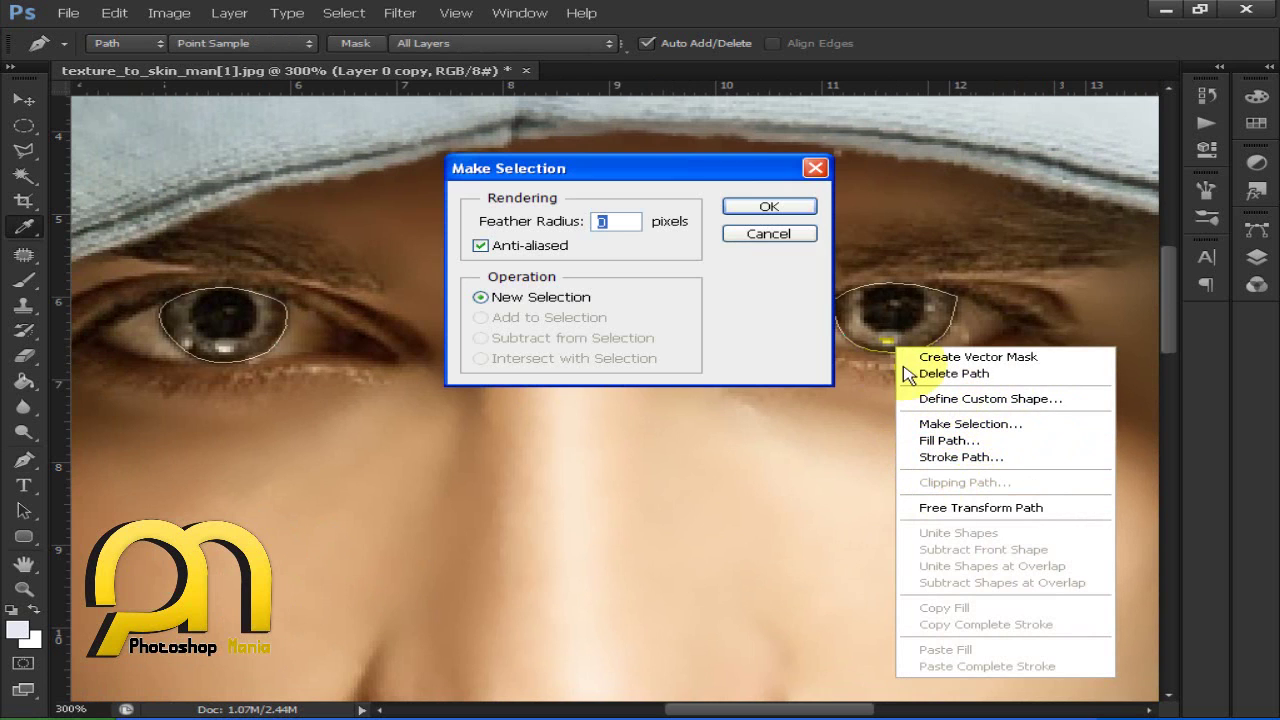
left_click(769, 207)
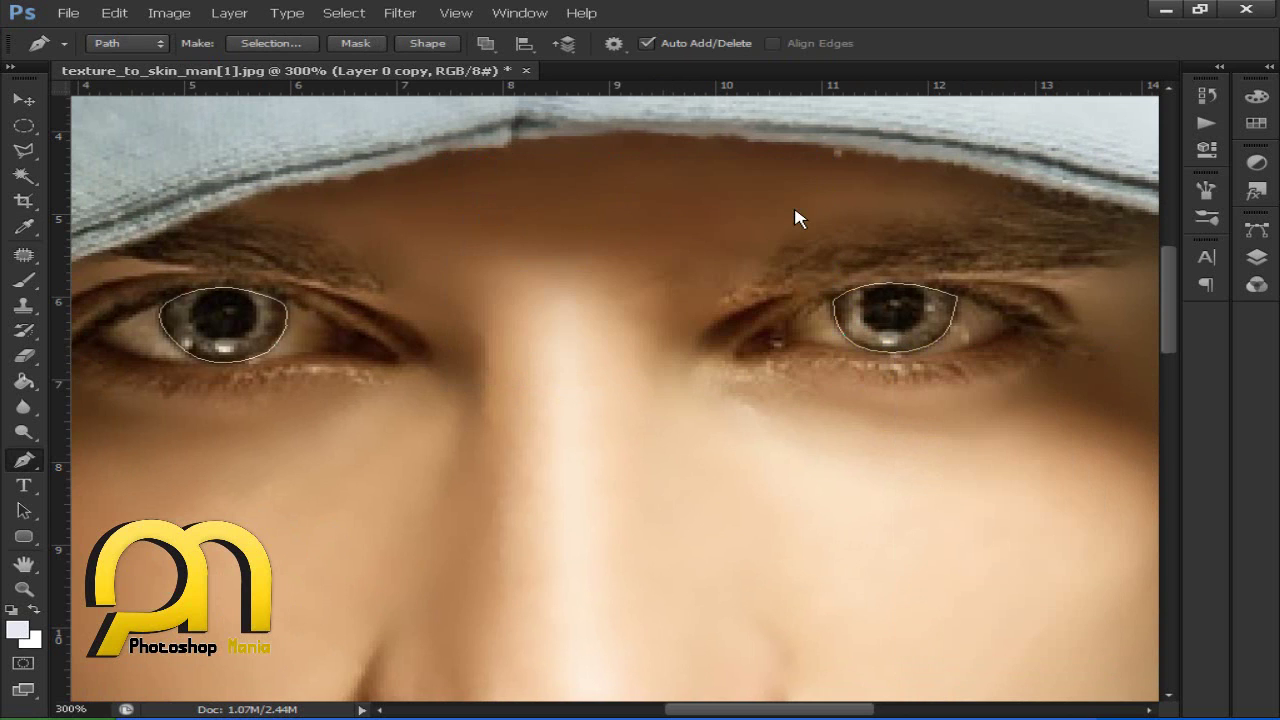
Copy both eyes from Layer 0 onto a new Layer 1 moved to the top.
left_click(1257, 258)
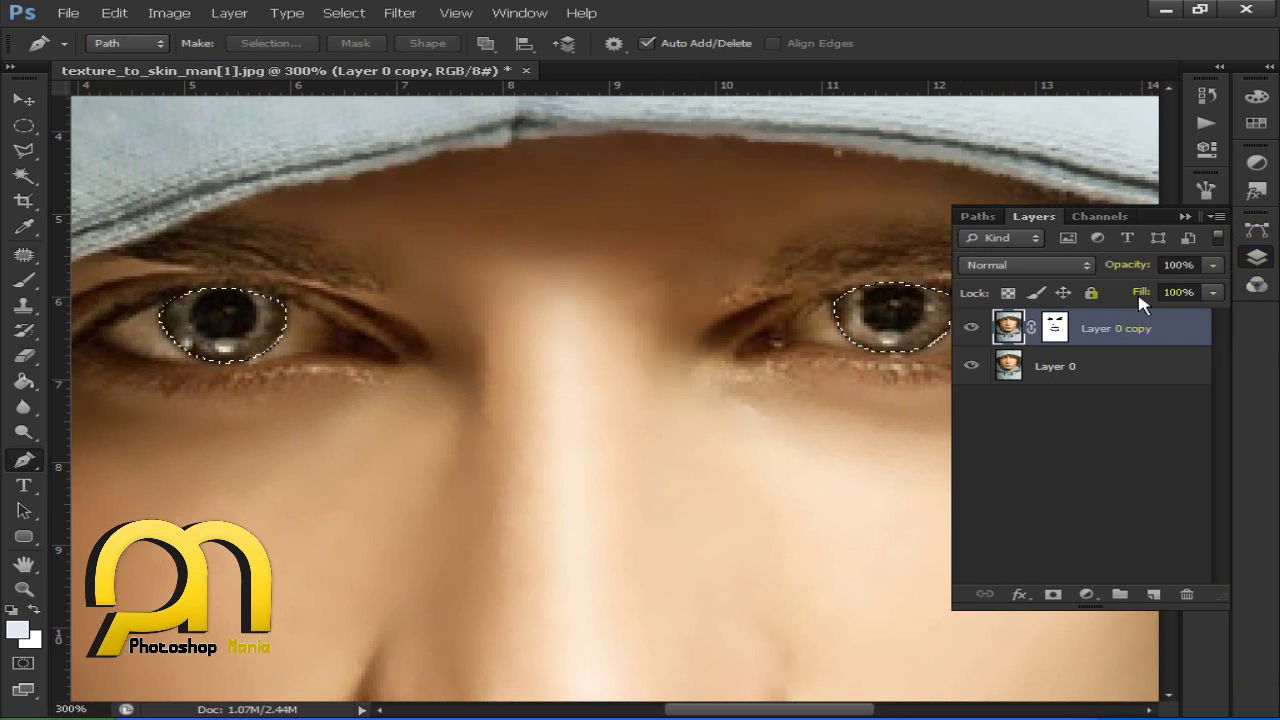
left_click(1067, 368)
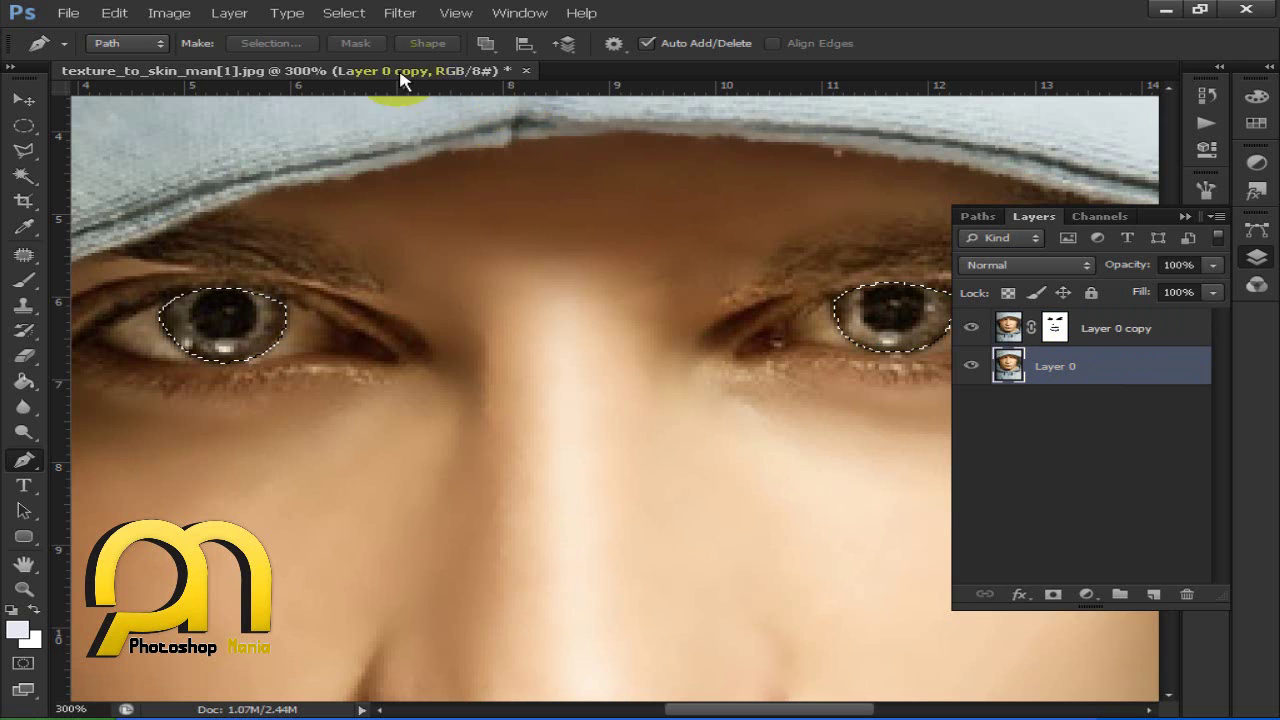
left_click(229, 13)
mouse_move(237, 33)
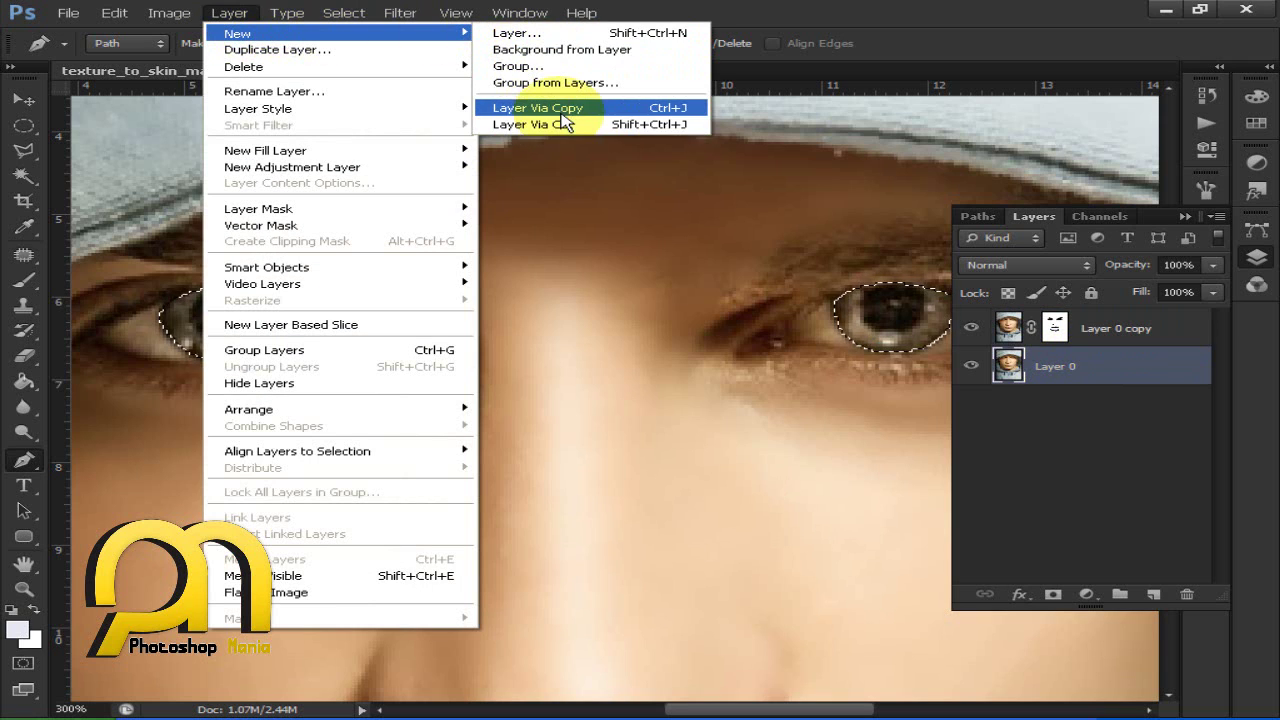
left_click(563, 112)
left_click(563, 110)
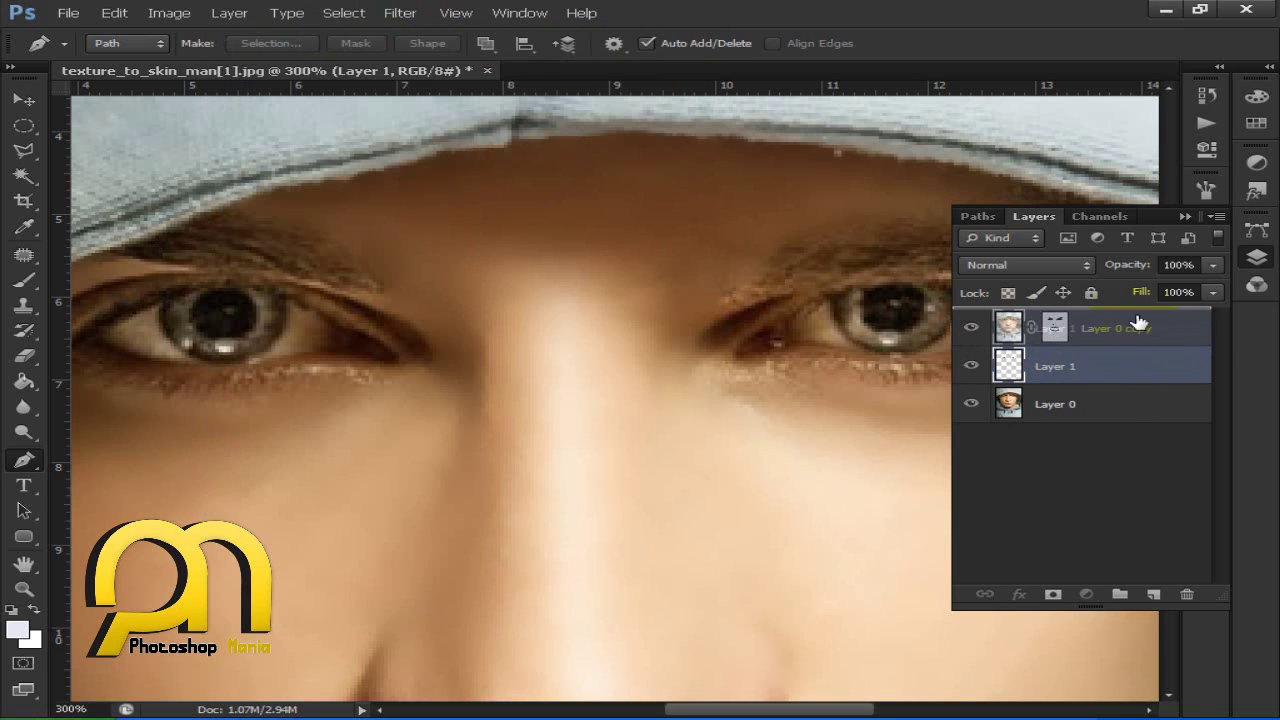
left_click_drag(1137, 380, 1138, 318)
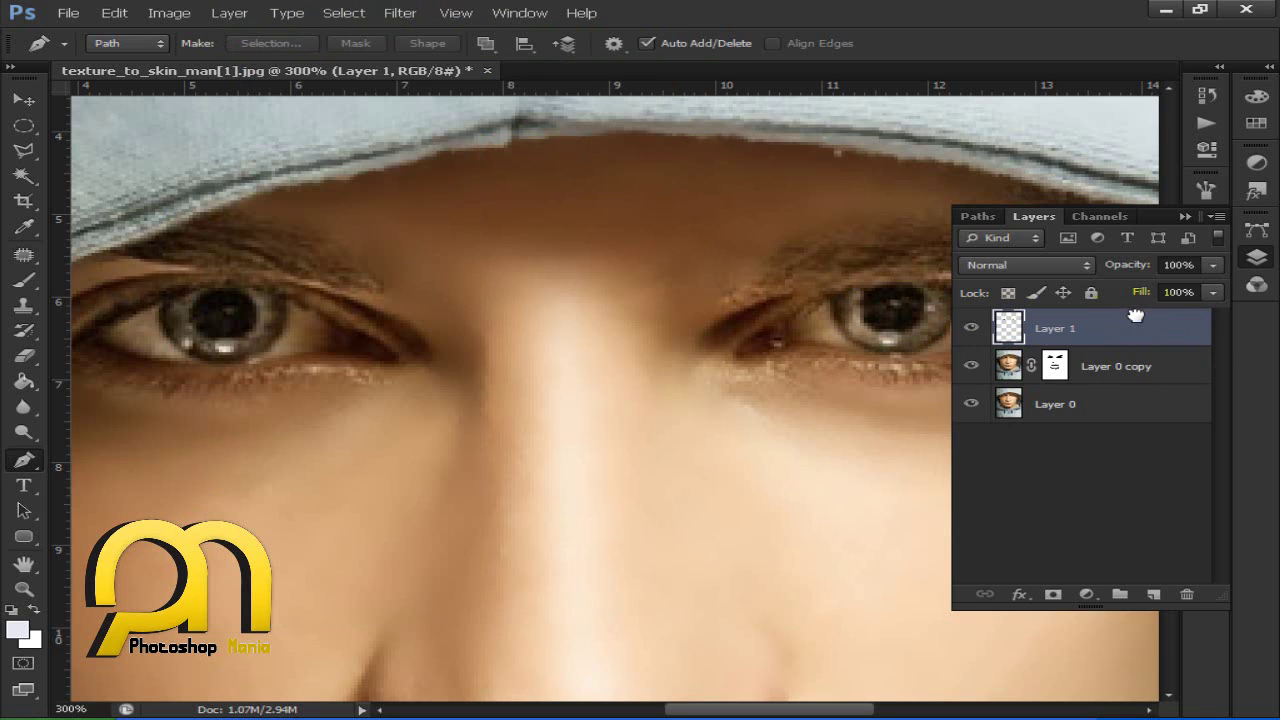
left_click(1257, 258)
Colorize the irises with Hue/Saturation: Hue 100, Saturation 49, Lightness -3.
key("ctrl+1")
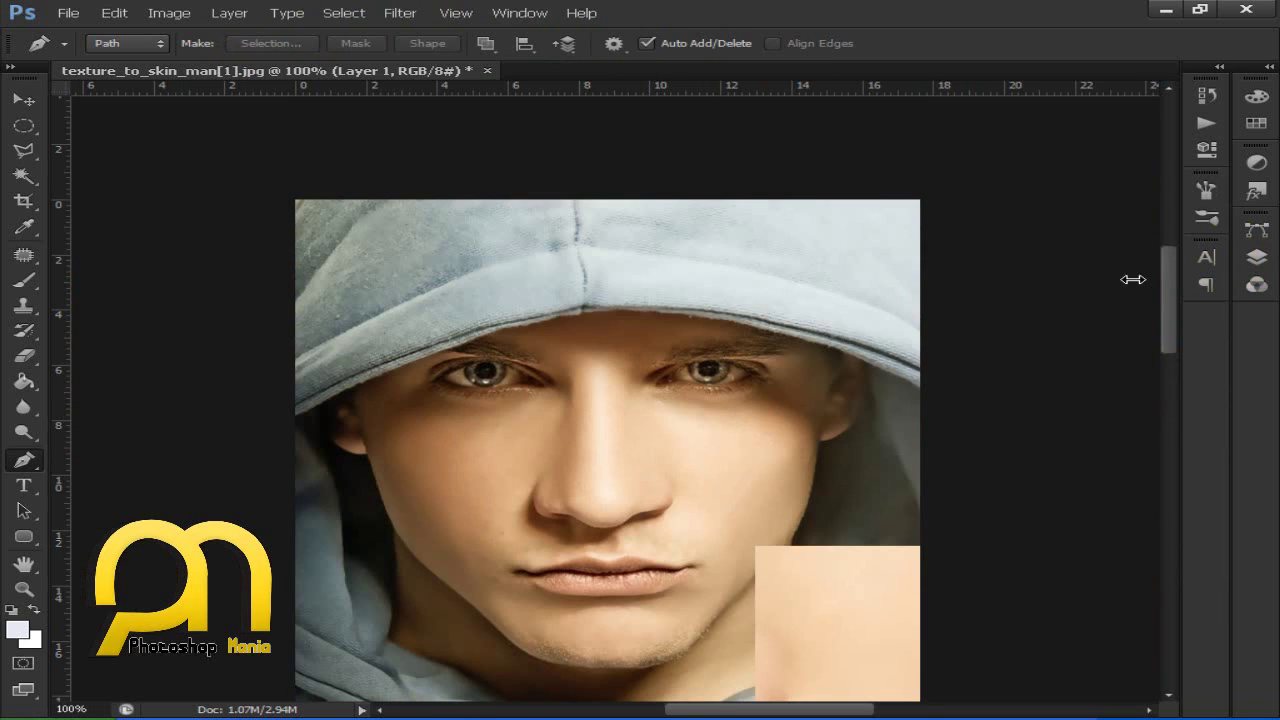
mouse_move(751, 414)
left_mouse_down()
mouse_move(752, 365)
mouse_move(708, 297)
left_mouse_up()
left_click(122, 17)
mouse_move(169, 13)
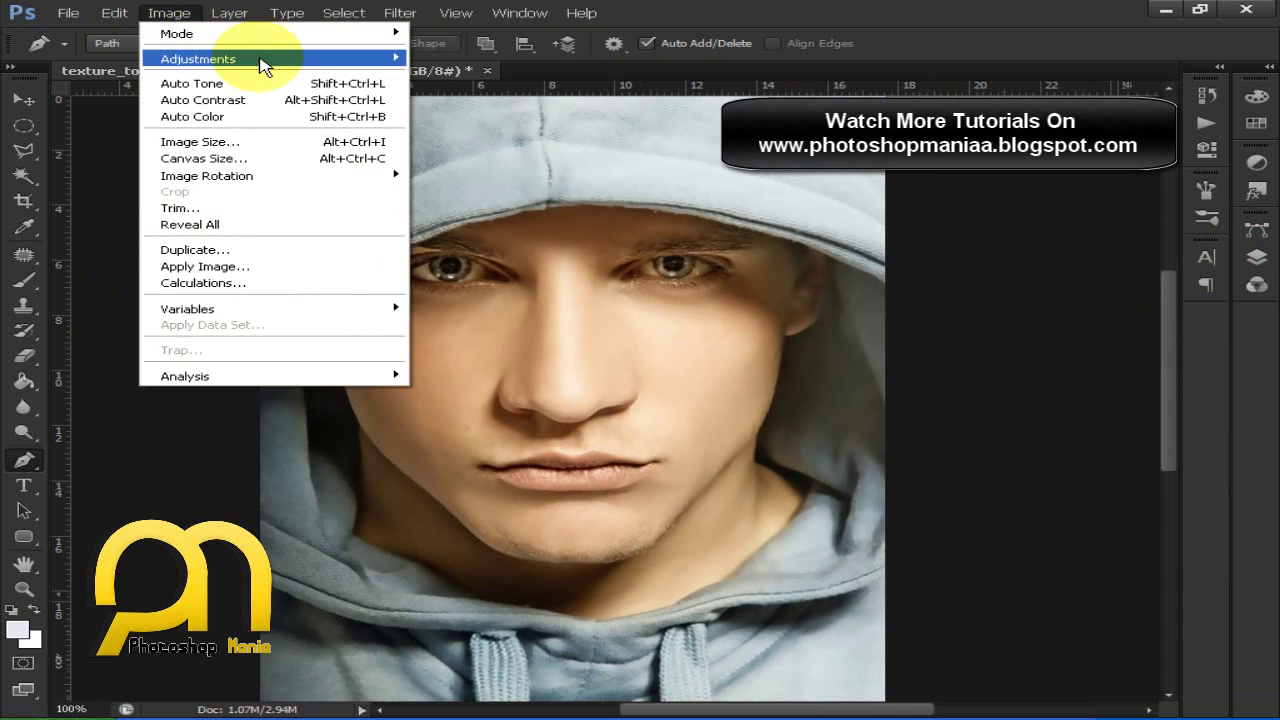
mouse_move(198, 58)
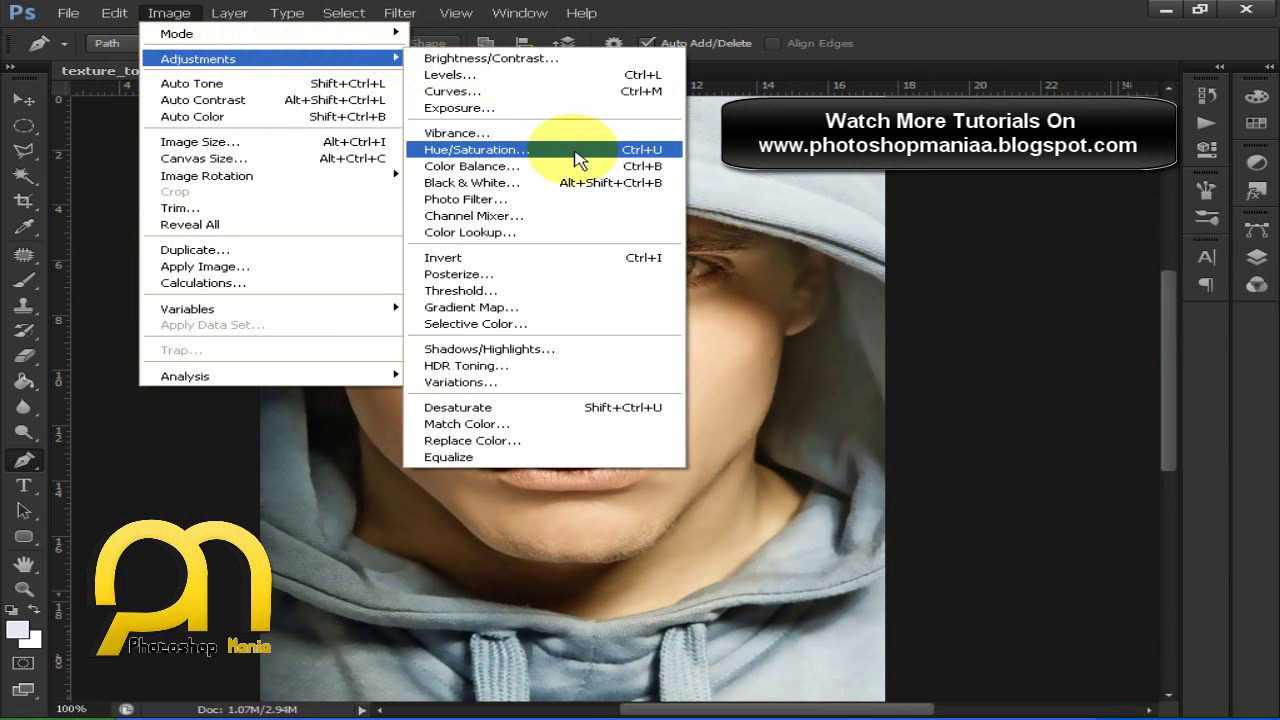
left_click(597, 165)
left_click(597, 165)
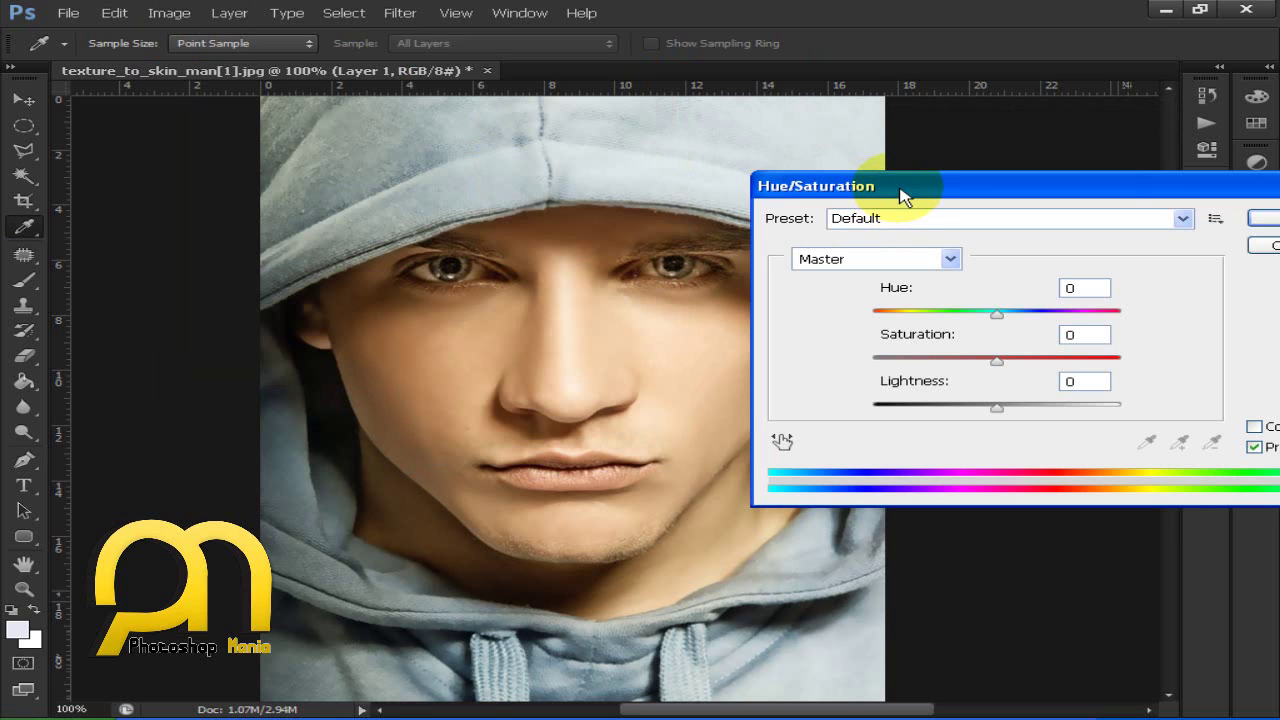
left_click_drag(900, 196, 876, 192)
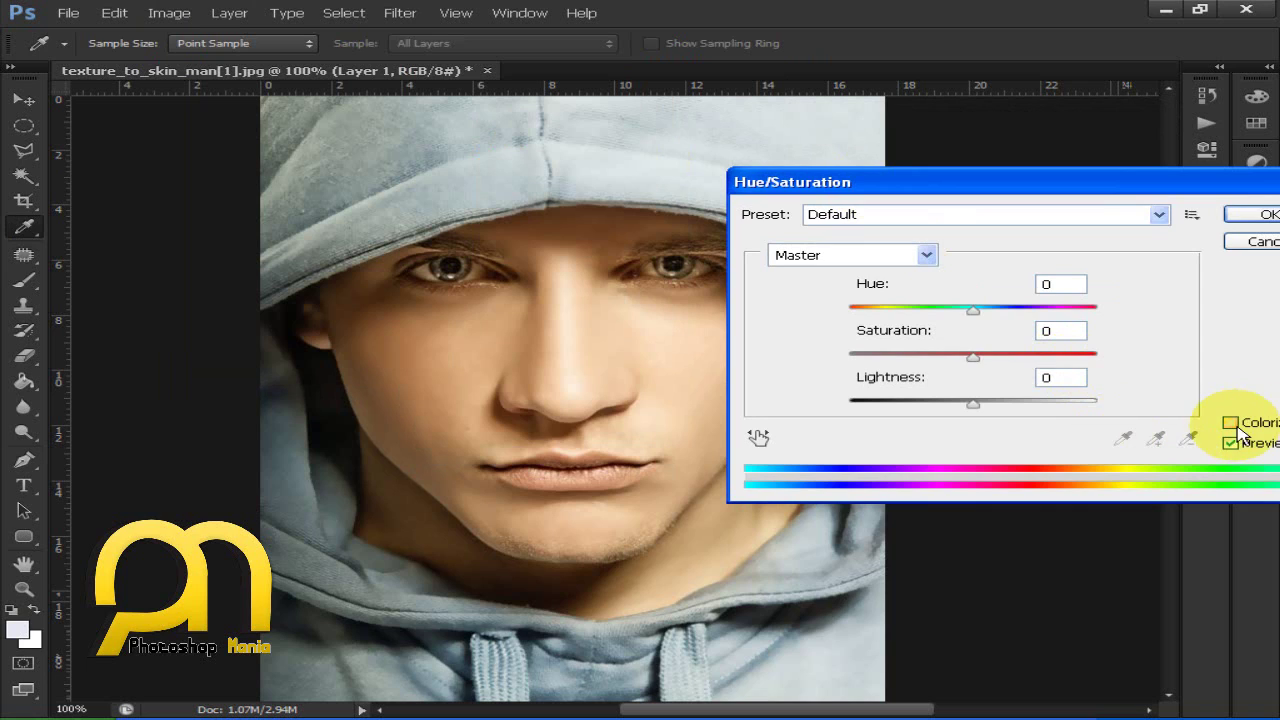
left_click(1230, 424)
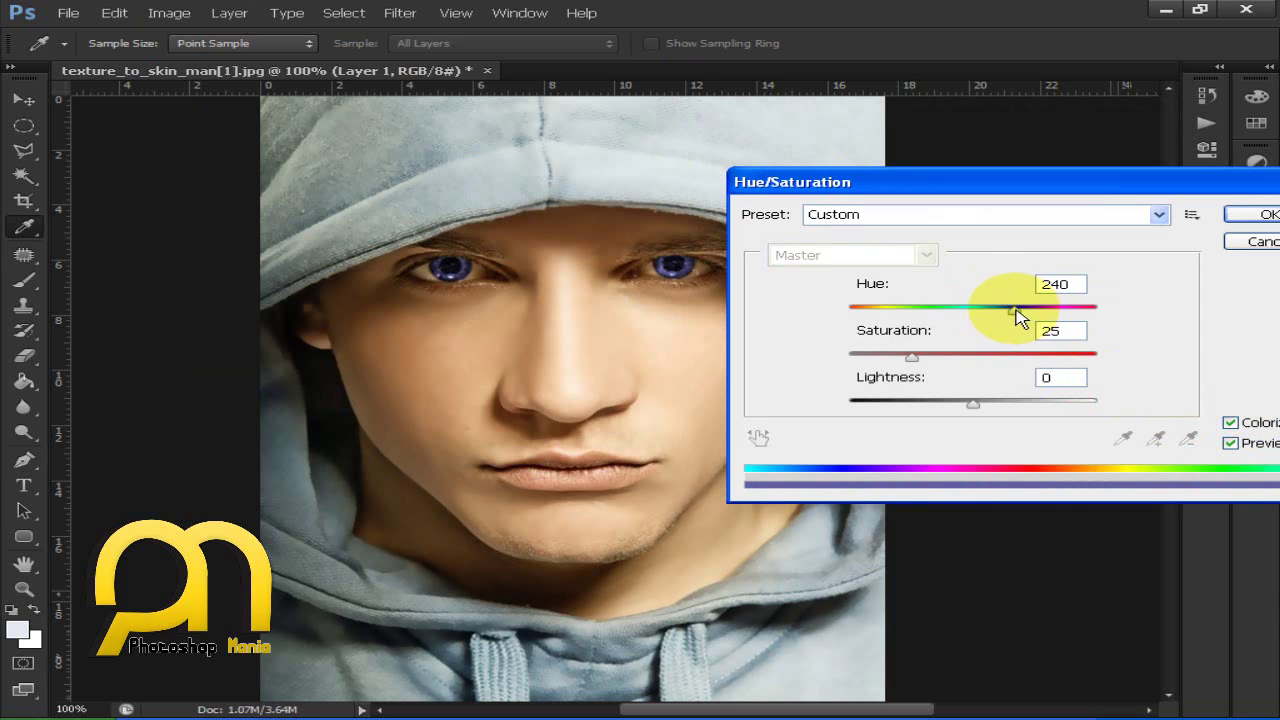
left_click_drag(1013, 311, 918, 311)
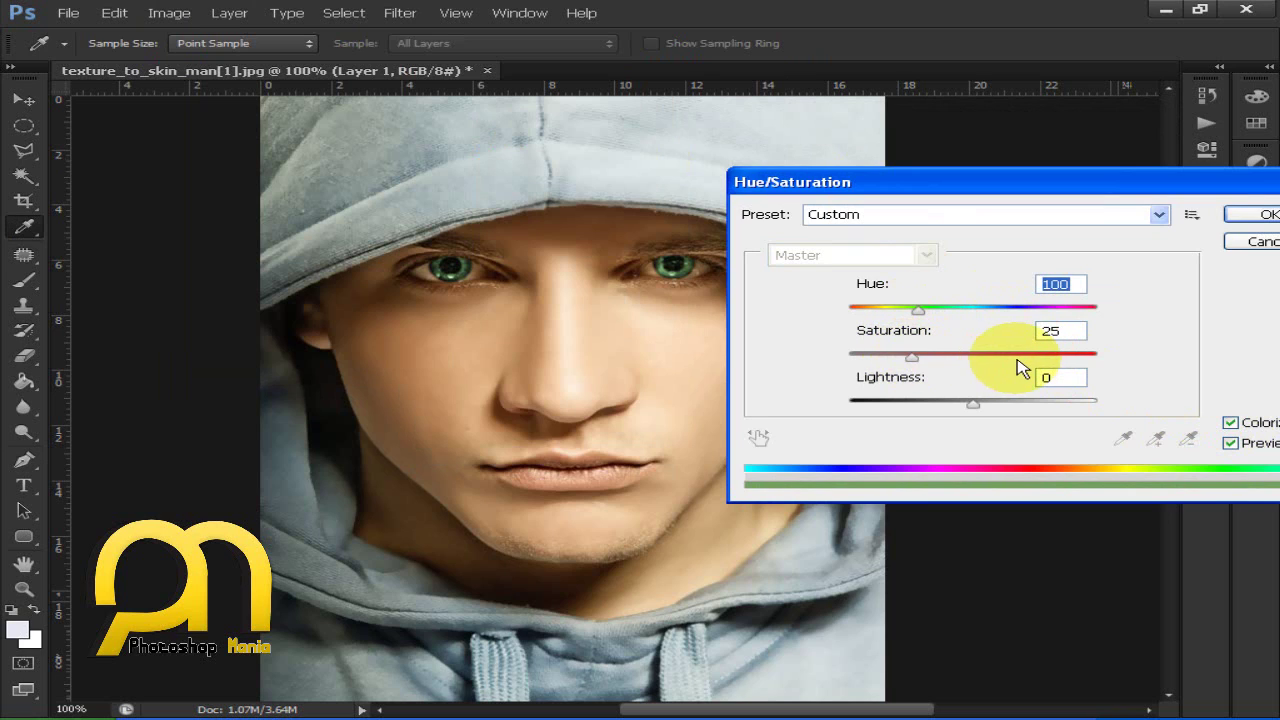
mouse_move(1000, 356)
left_mouse_down()
mouse_move(1048, 358)
mouse_move(975, 352)
left_mouse_up()
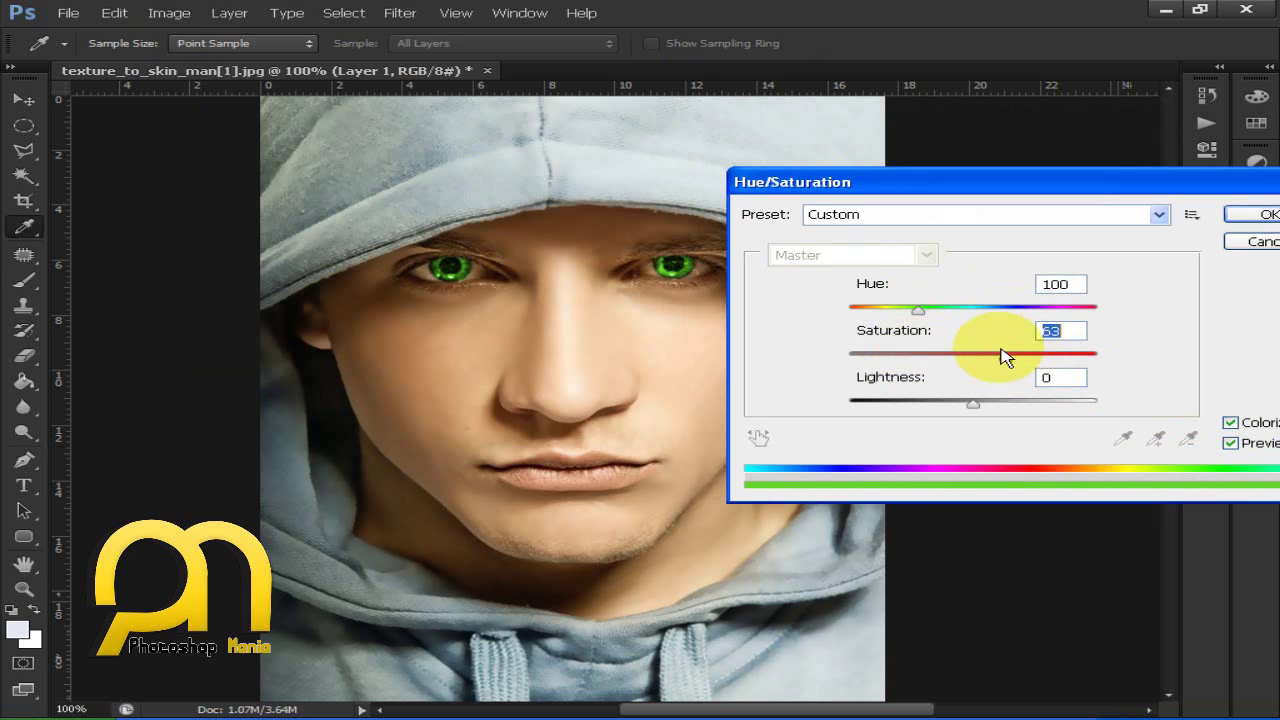
mouse_move(973, 352)
left_mouse_down()
mouse_move(997, 350)
mouse_move(973, 352)
left_mouse_up()
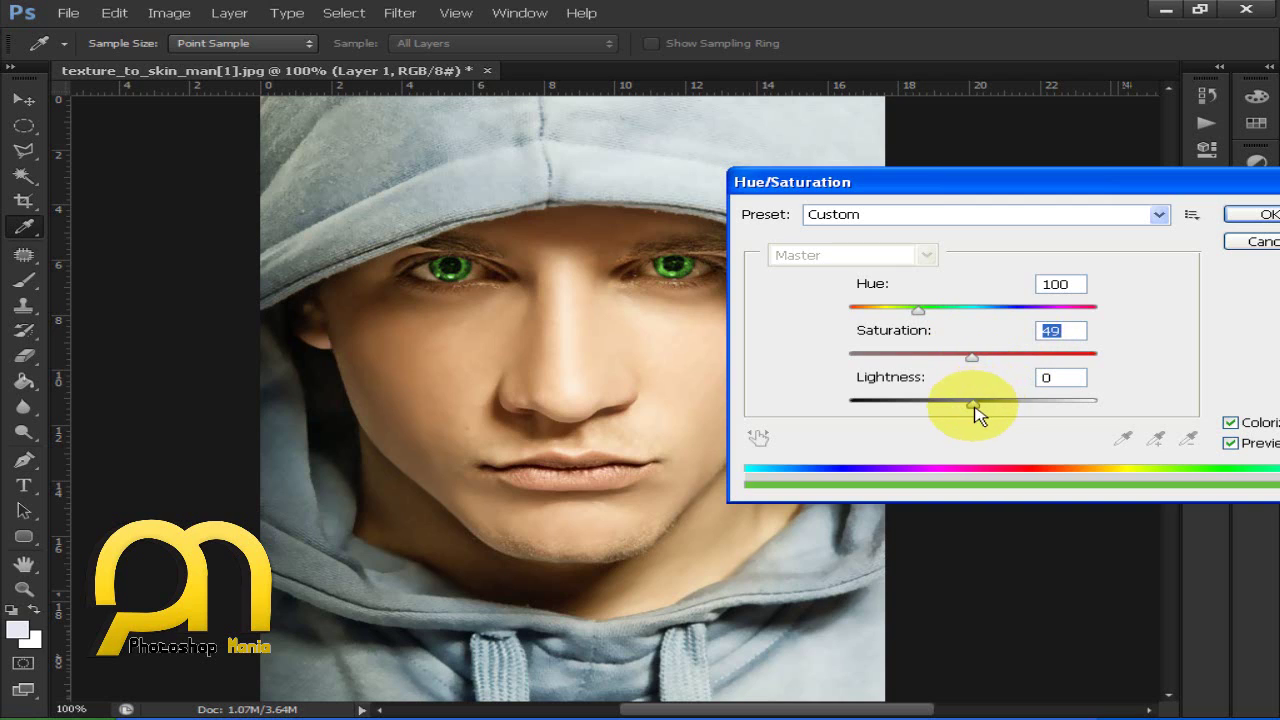
mouse_move(975, 403)
left_mouse_down()
mouse_move(922, 398)
mouse_move(1006, 405)
mouse_move(972, 399)
left_mouse_up()
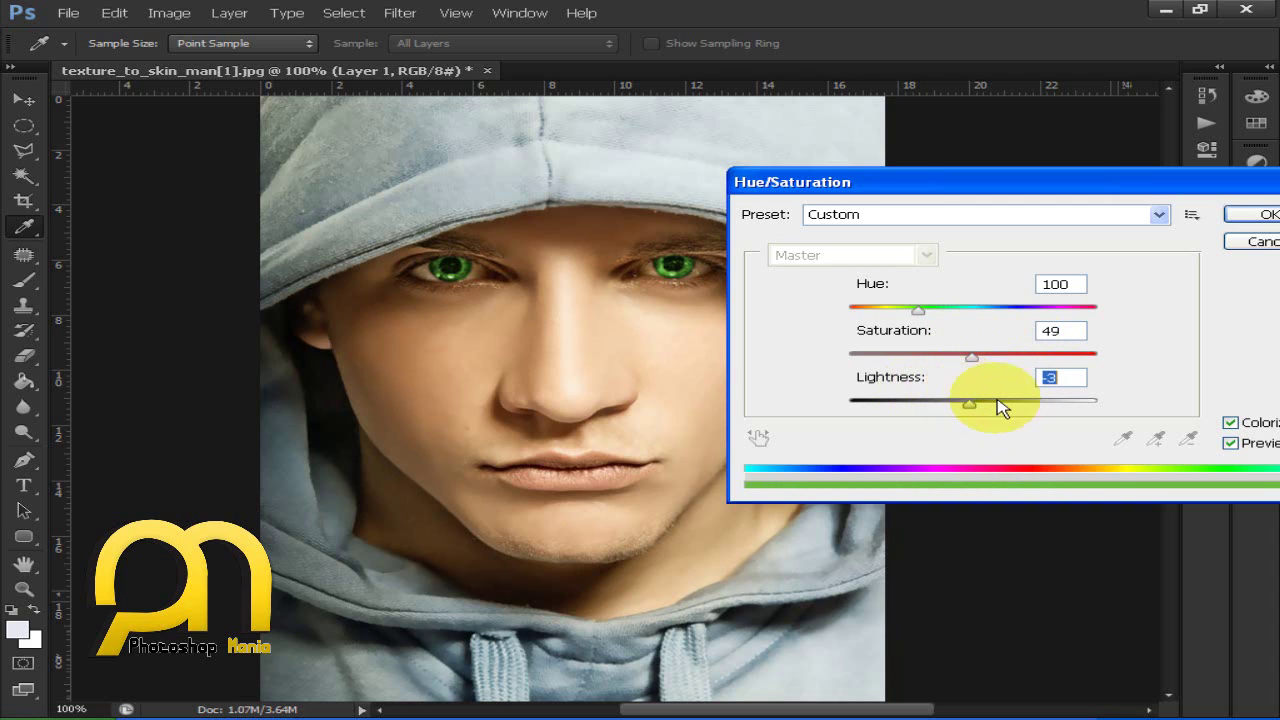
left_click(1243, 224)
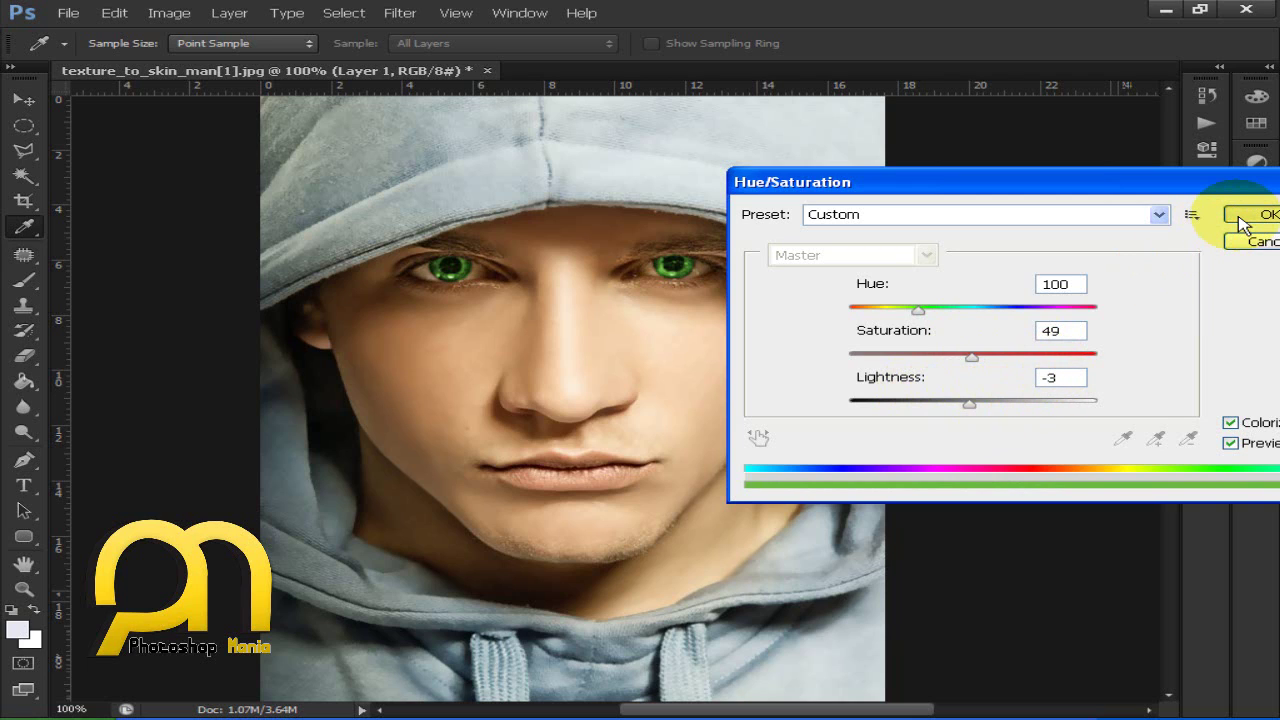
key("p")
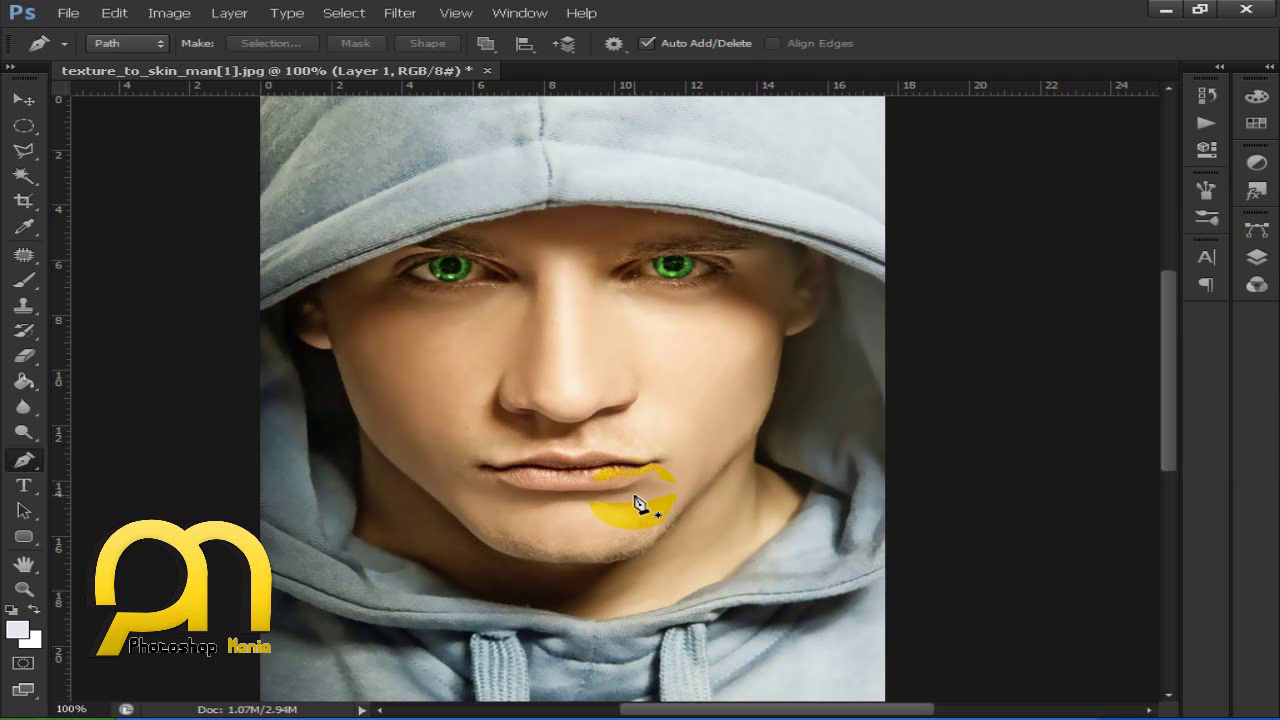
Zoom to 200% on the lips and paint a Quick Selection across them.
left_click(634, 500, "ctrl")
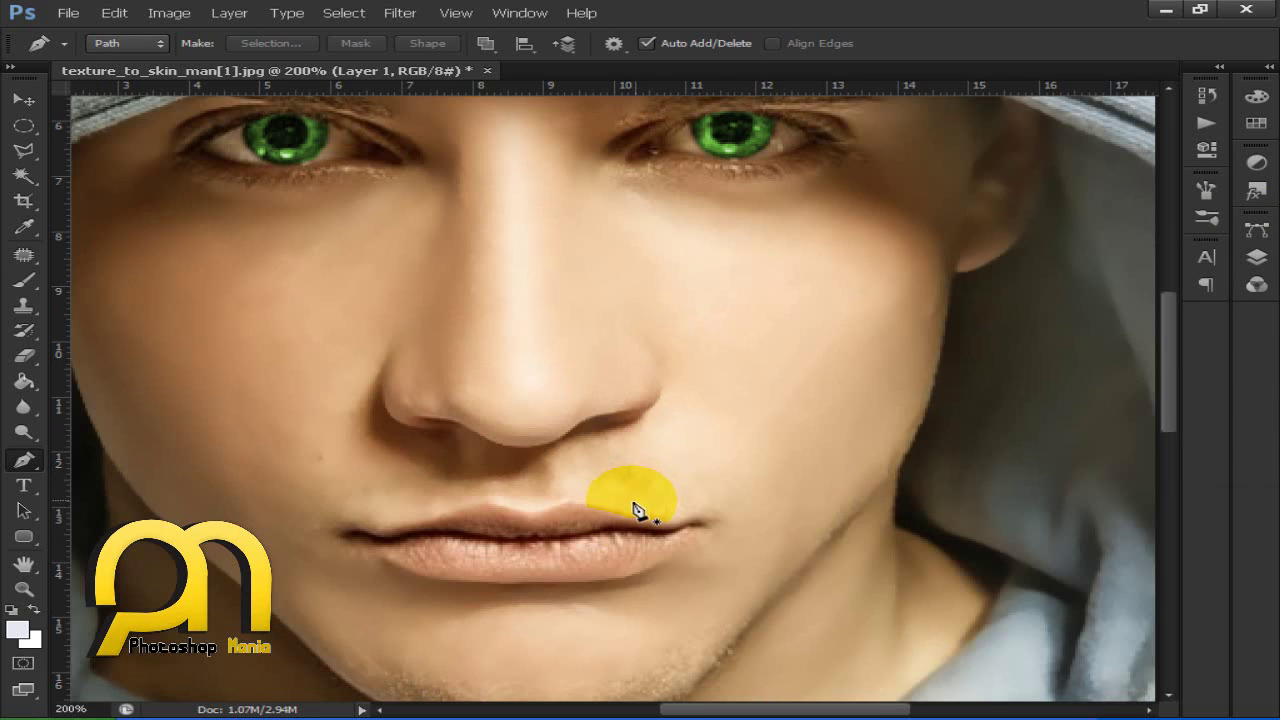
left_click_drag(609, 523, 664, 341)
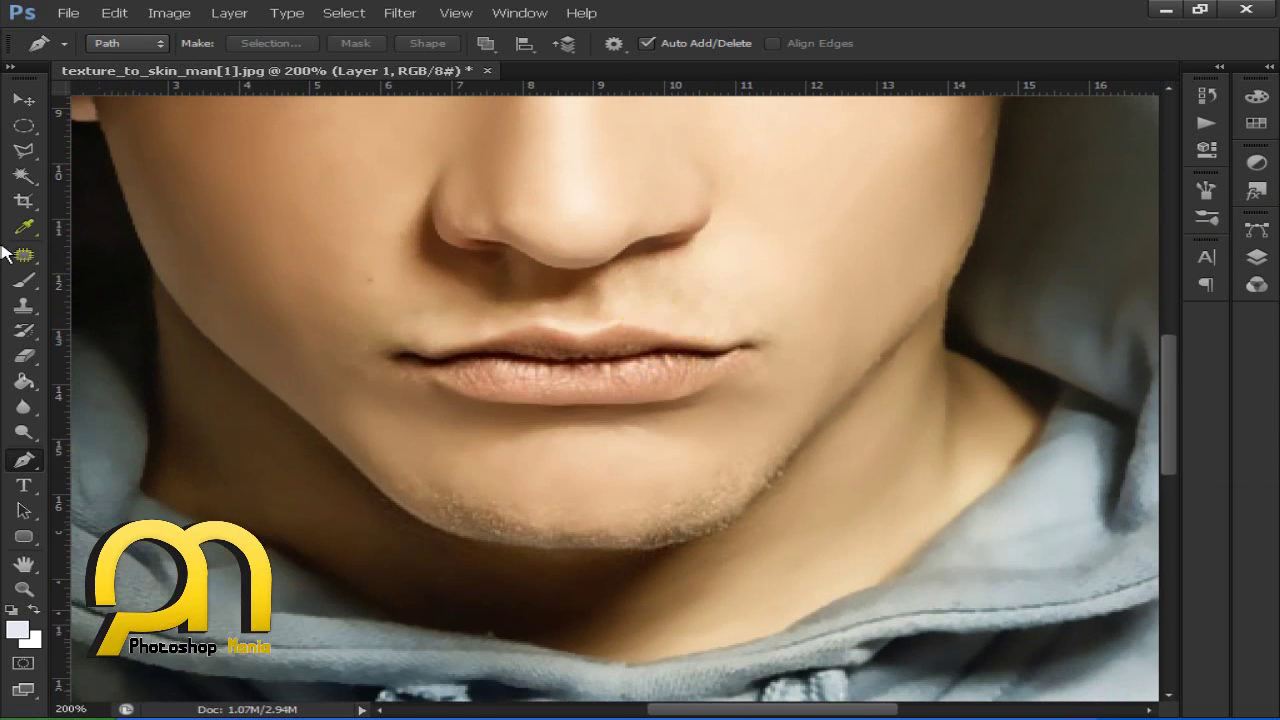
left_click(18, 150)
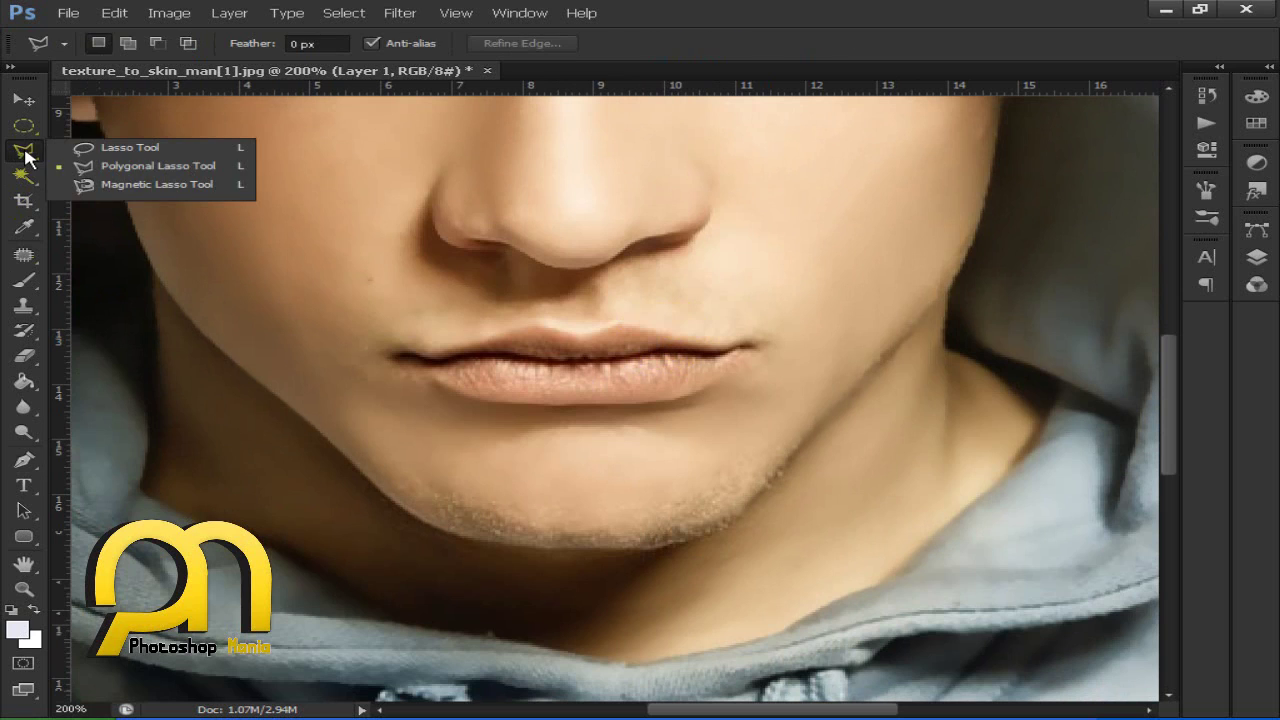
left_click(22, 177)
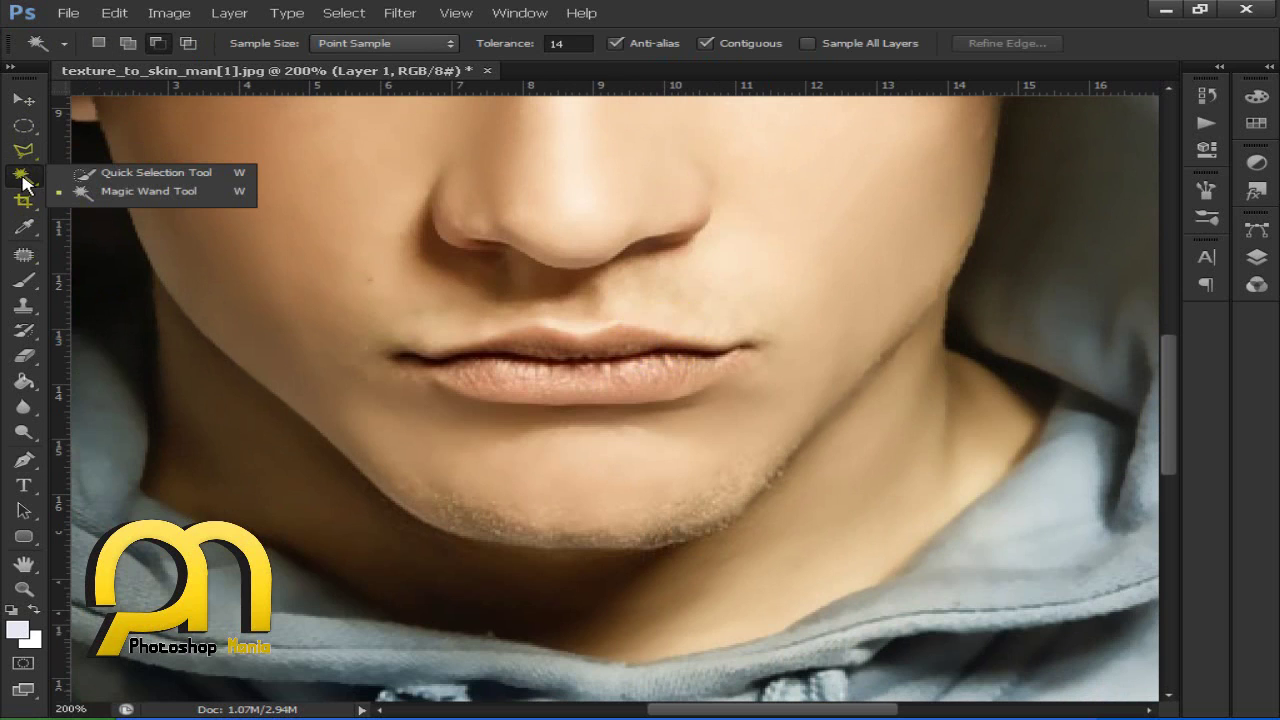
left_click(86, 178)
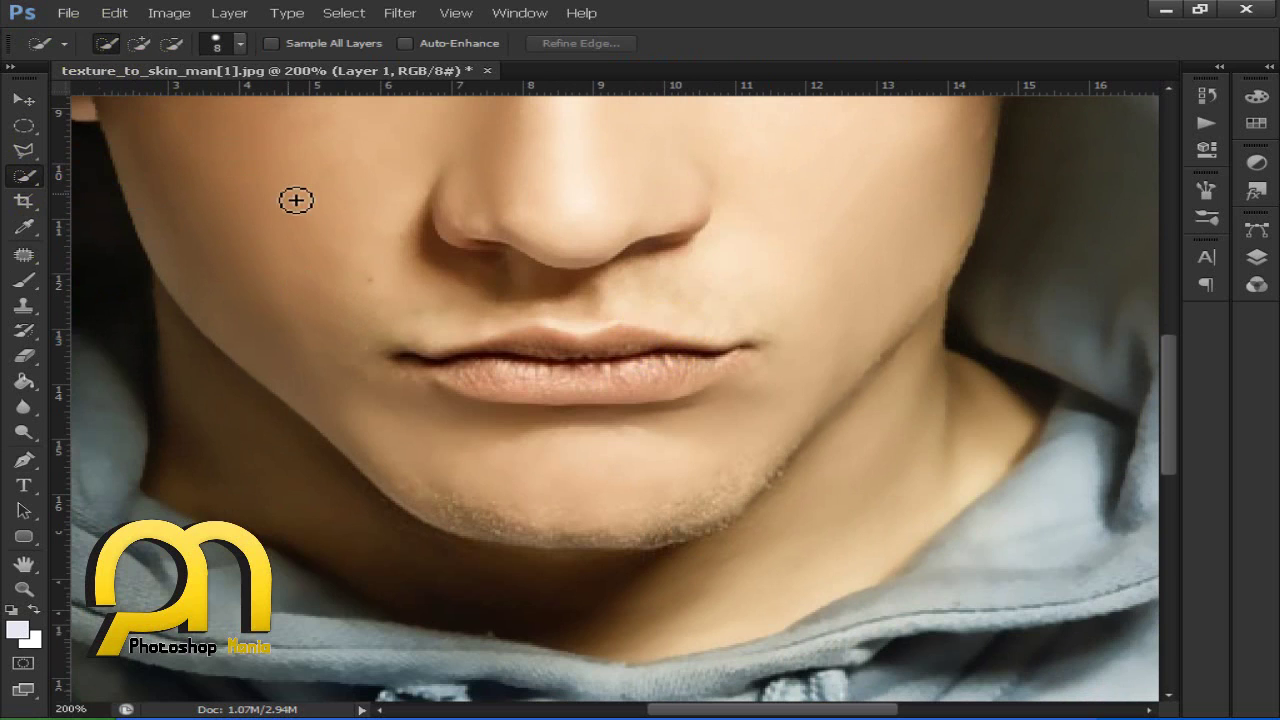
mouse_move(480, 390)
left_mouse_down()
mouse_move(545, 363)
mouse_move(698, 368)
mouse_move(617, 345)
mouse_move(525, 345)
mouse_move(512, 362)
mouse_move(500, 352)
mouse_move(497, 365)
mouse_move(461, 371)
mouse_move(408, 360)
mouse_move(496, 384)
mouse_move(609, 391)
mouse_move(654, 391)
mouse_move(726, 363)
mouse_move(651, 374)
mouse_move(600, 400)
mouse_move(460, 380)
mouse_move(686, 389)
mouse_move(717, 366)
mouse_move(651, 406)
mouse_move(580, 406)
mouse_move(414, 363)
mouse_move(542, 341)
mouse_move(708, 354)
mouse_move(757, 343)
mouse_move(663, 369)
mouse_move(514, 371)
mouse_move(485, 391)
mouse_move(457, 386)
mouse_move(586, 389)
mouse_move(600, 404)
mouse_move(606, 391)
mouse_move(594, 400)
left_mouse_up()
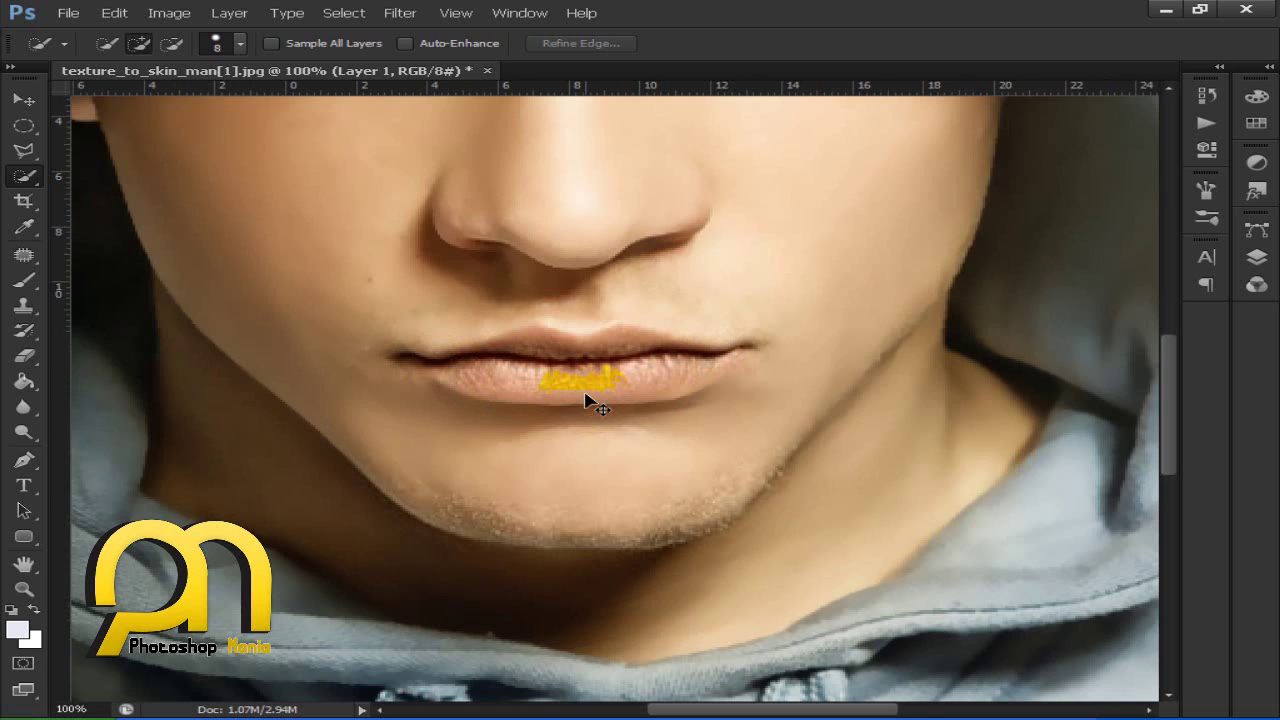
key("ctrl+minus")
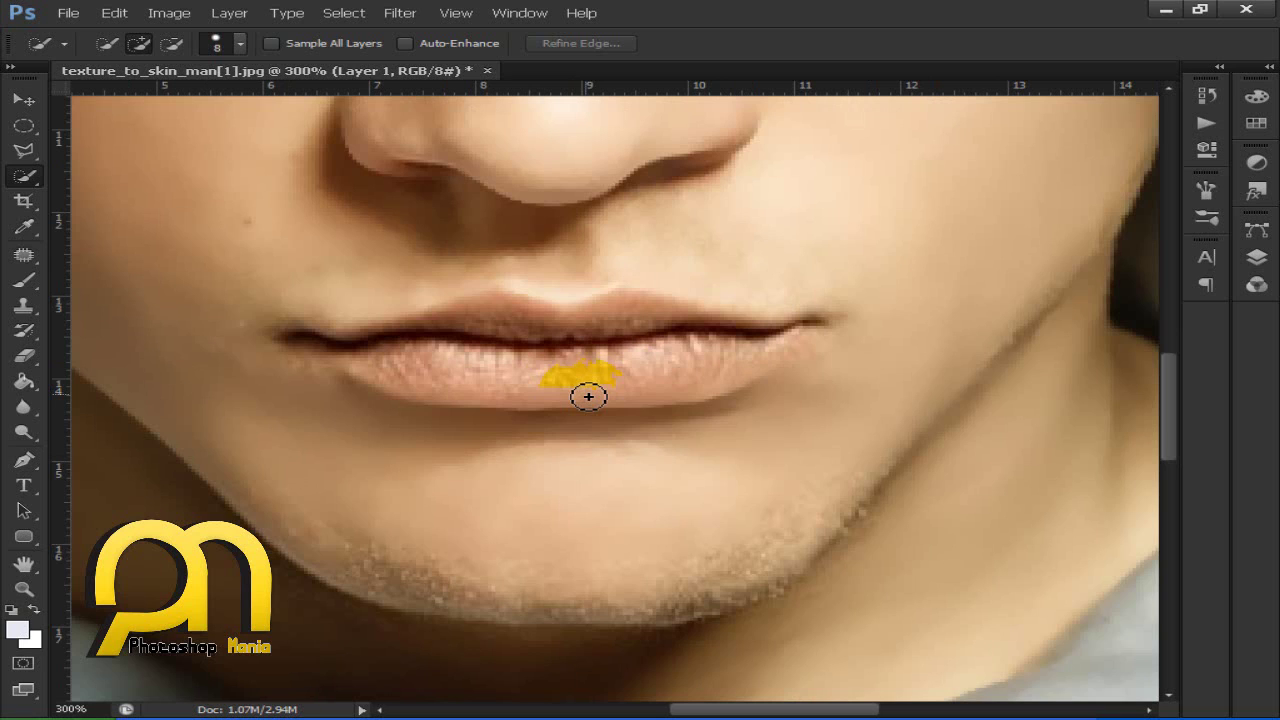
mouse_move(588, 396)
left_mouse_down()
mouse_move(794, 337)
mouse_move(640, 334)
mouse_move(634, 294)
left_mouse_up()
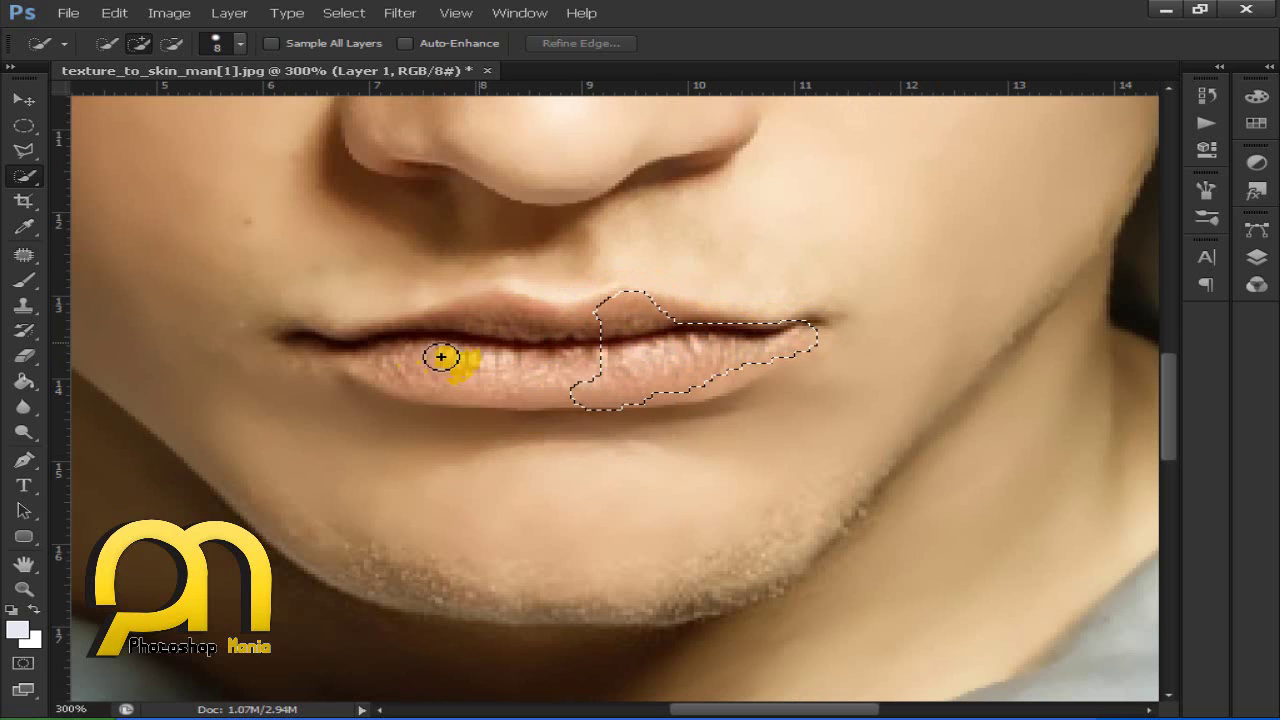
mouse_move(441, 357)
left_mouse_down()
mouse_move(309, 354)
mouse_move(327, 346)
mouse_move(477, 386)
mouse_move(591, 391)
mouse_move(680, 390)
mouse_move(757, 357)
mouse_move(686, 389)
mouse_move(604, 401)
mouse_move(363, 369)
mouse_move(606, 374)
mouse_move(708, 358)
mouse_move(757, 314)
mouse_move(686, 323)
mouse_move(663, 294)
mouse_move(603, 317)
mouse_move(514, 314)
mouse_move(514, 294)
mouse_move(522, 313)
mouse_move(500, 300)
mouse_move(418, 328)
mouse_move(385, 318)
mouse_move(355, 345)
mouse_move(306, 343)
mouse_move(560, 354)
mouse_move(777, 320)
mouse_move(700, 355)
left_mouse_up()
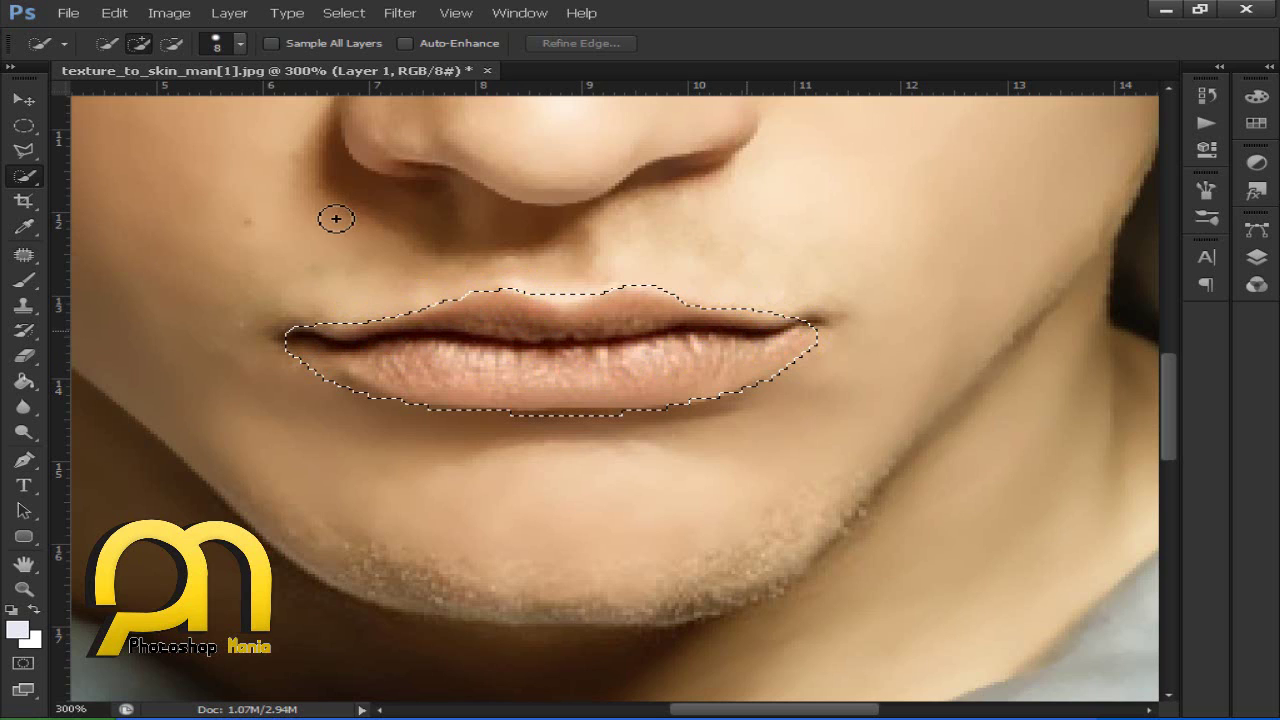
left_click(176, 46)
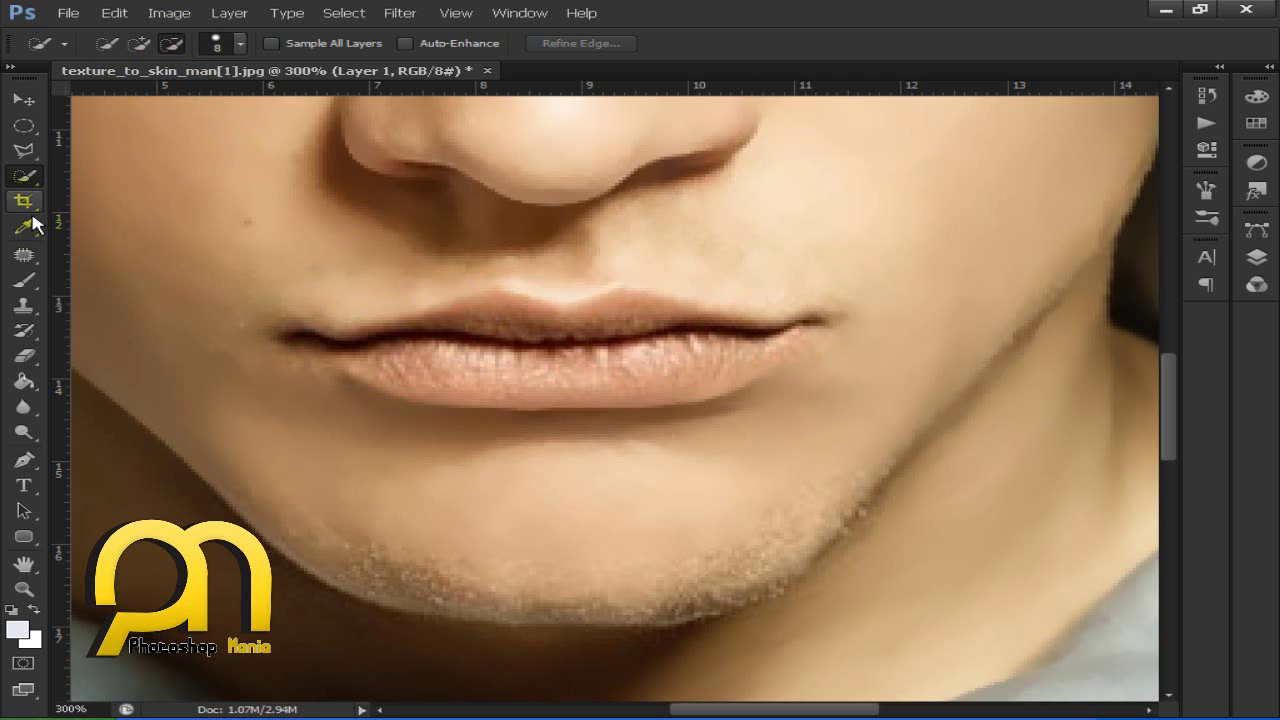
Trace a pen path along the lower lip from the left to the right corner.
left_click(24, 460)
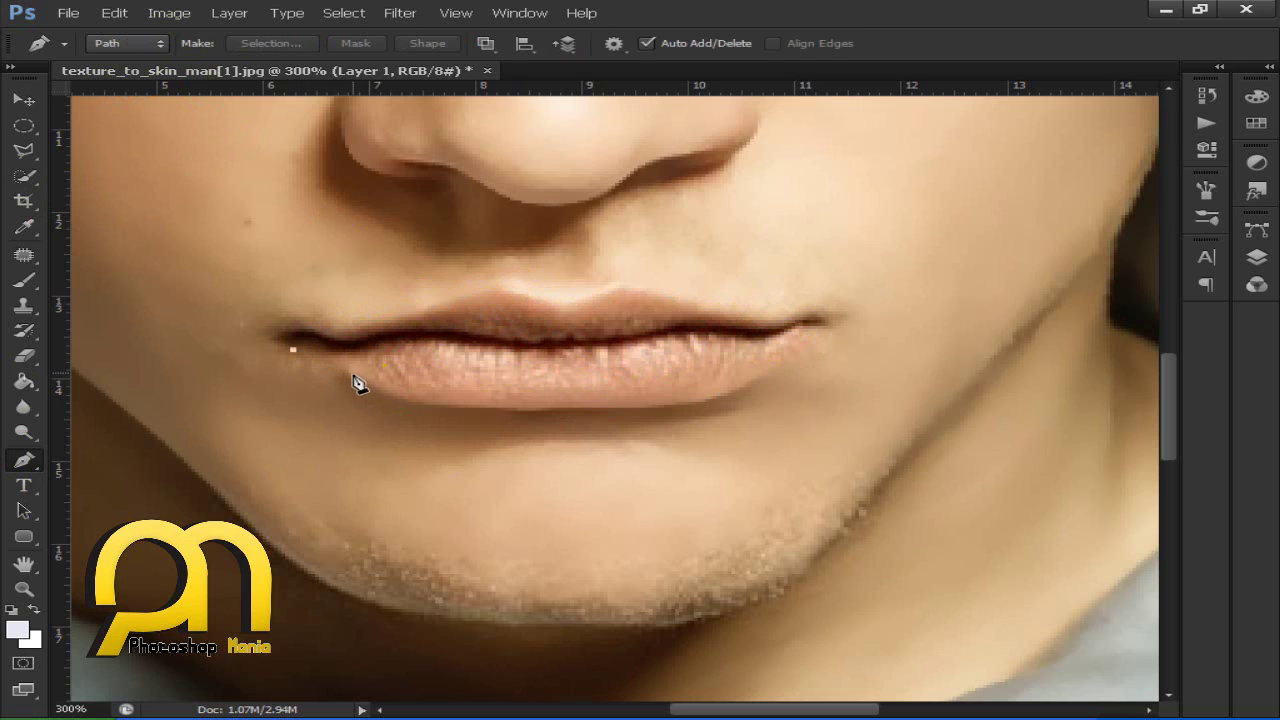
left_click_drag(356, 378, 367, 386)
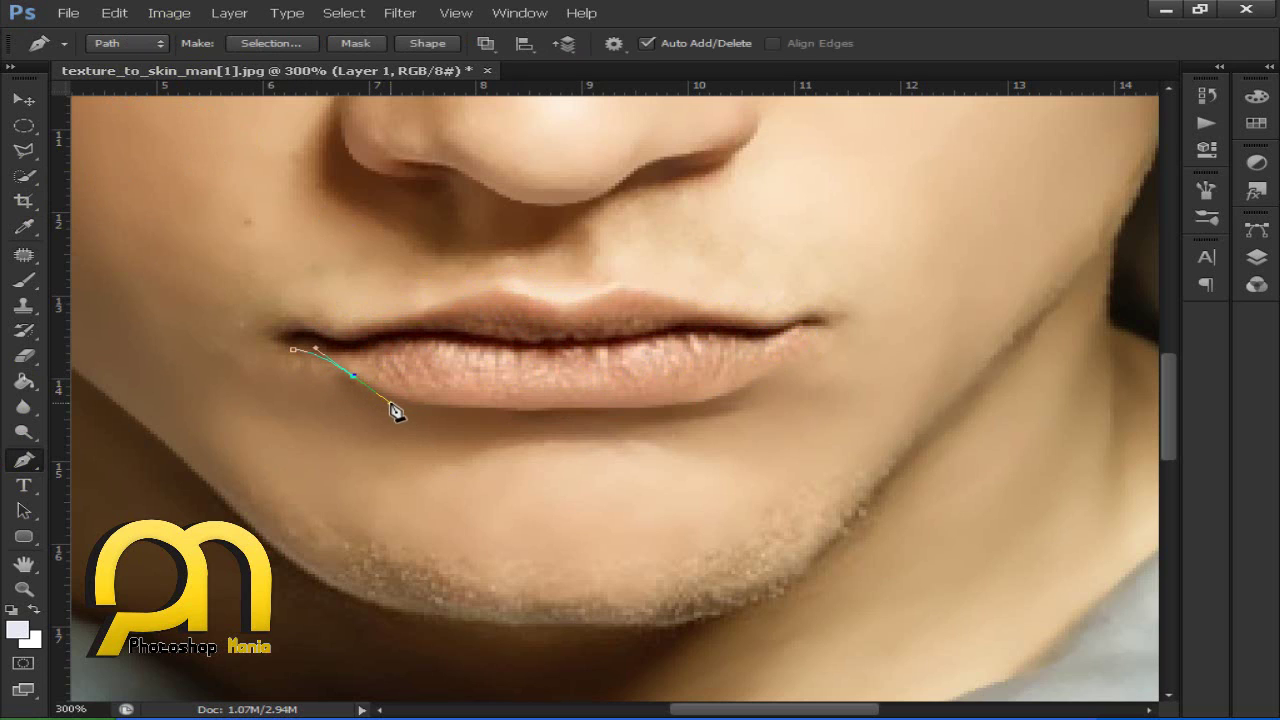
left_click_drag(450, 411, 478, 405)
key("ctrl+z")
left_click_drag(486, 416, 489, 403)
left_click_drag(565, 403, 568, 406)
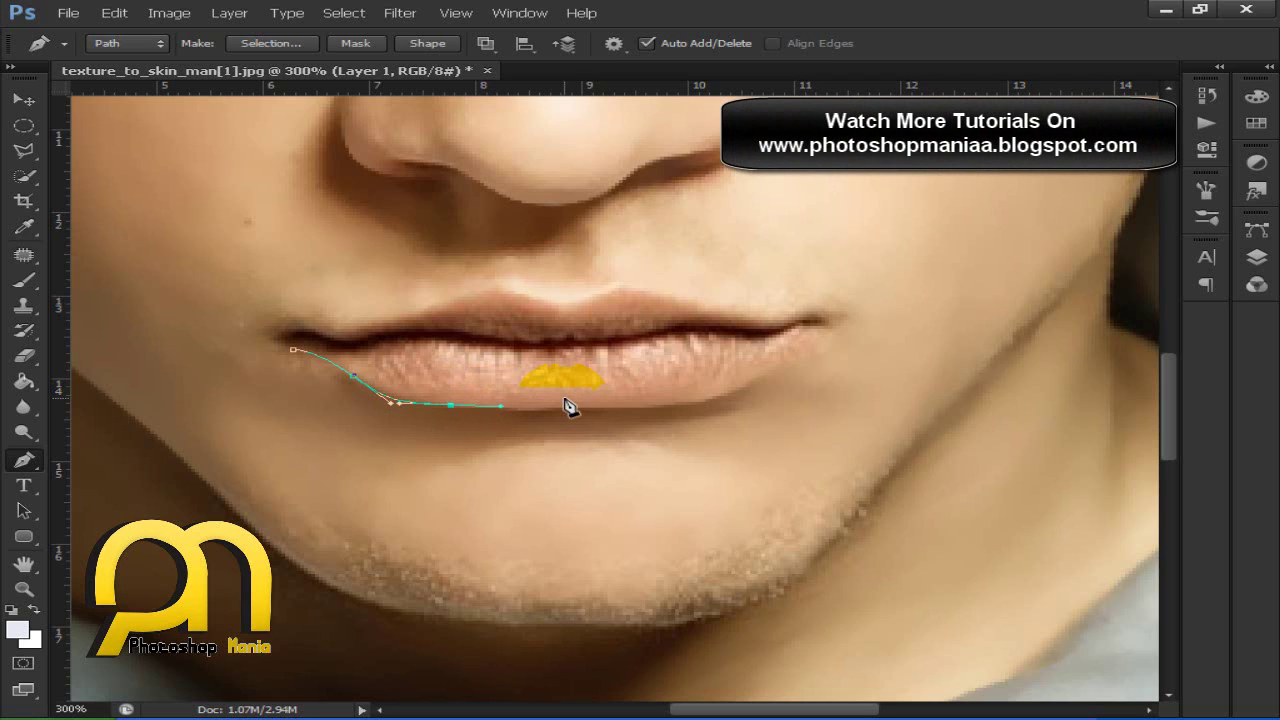
left_click_drag(634, 410, 710, 433)
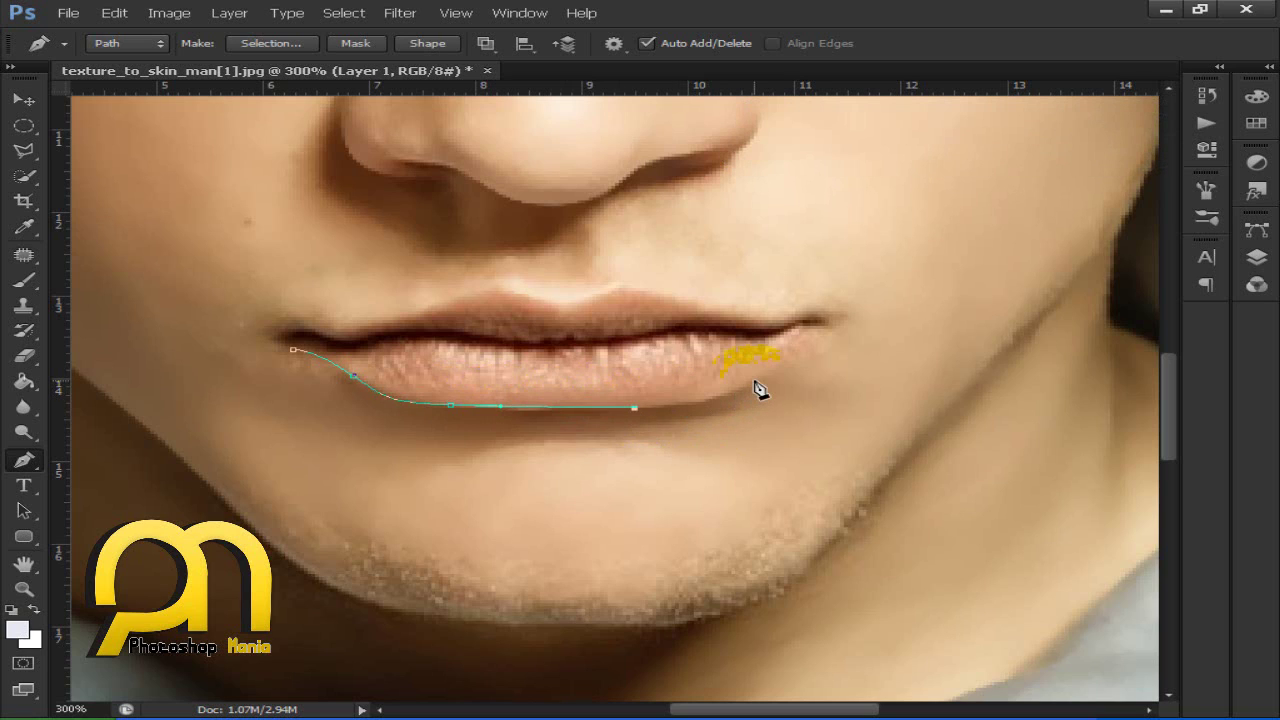
left_click_drag(753, 382, 790, 362)
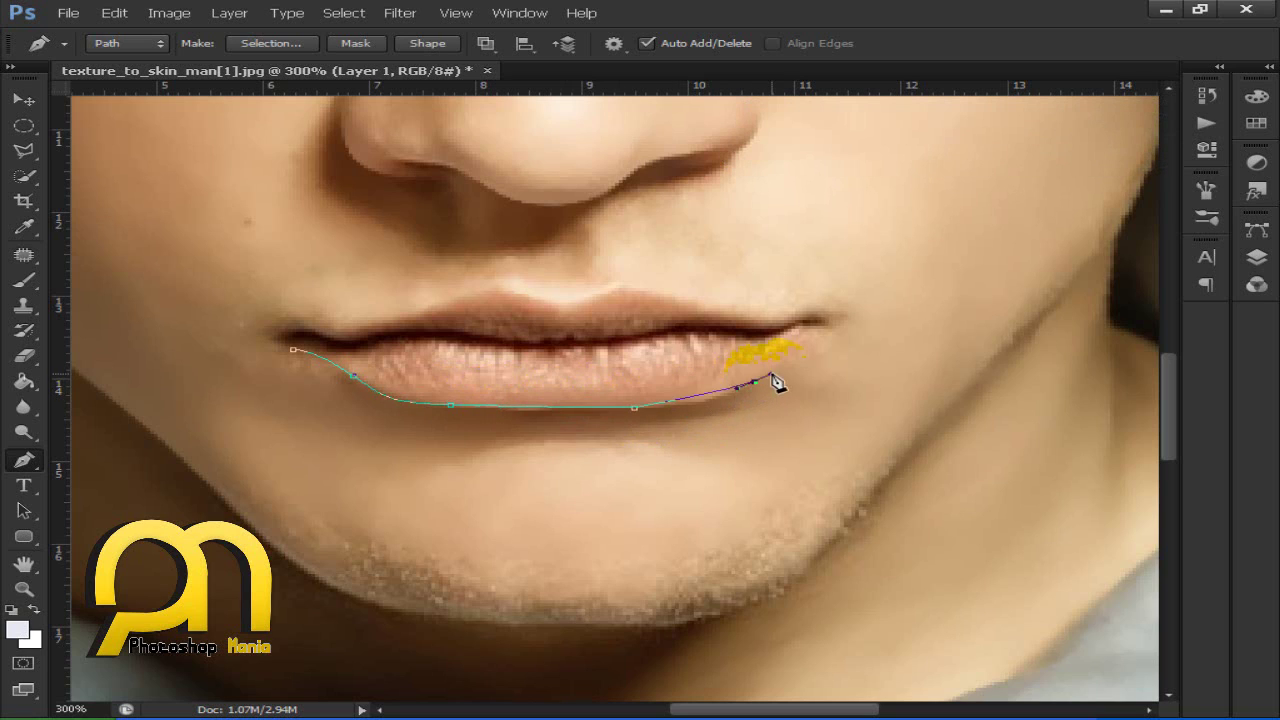
Continue the path back along the upper lip and close it at the left corner.
left_click(808, 324)
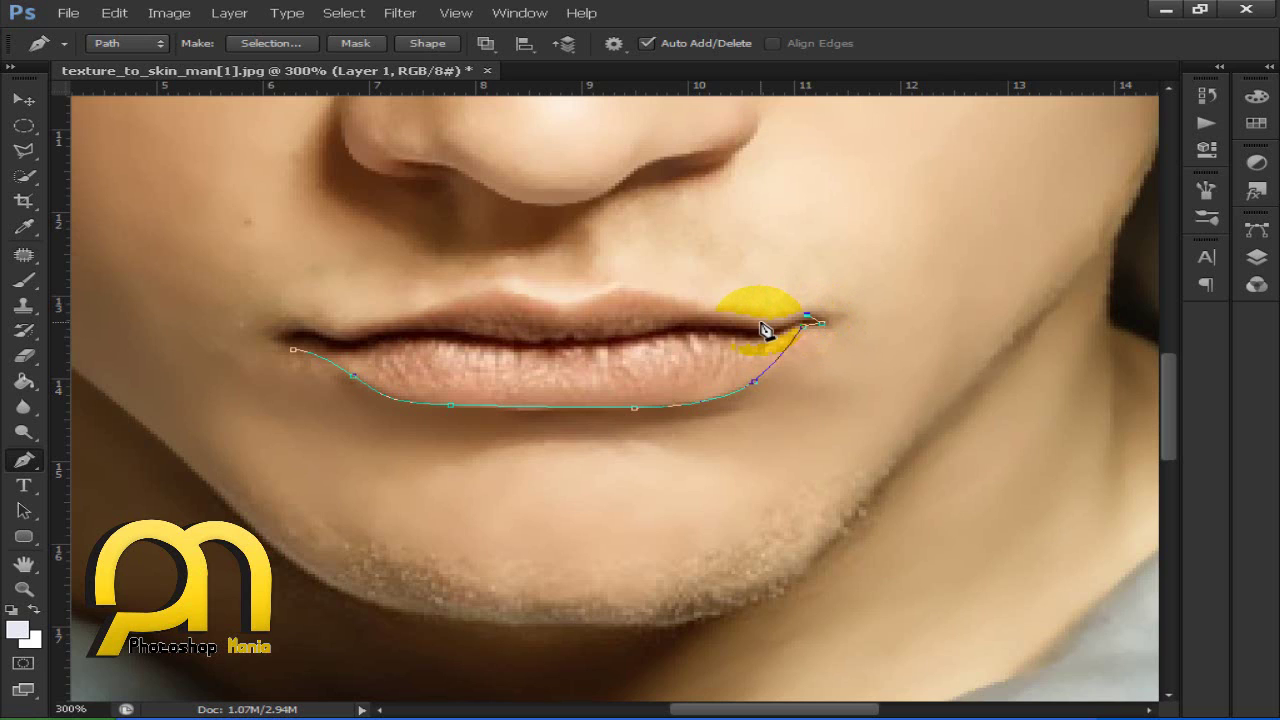
left_click_drag(746, 317, 729, 305)
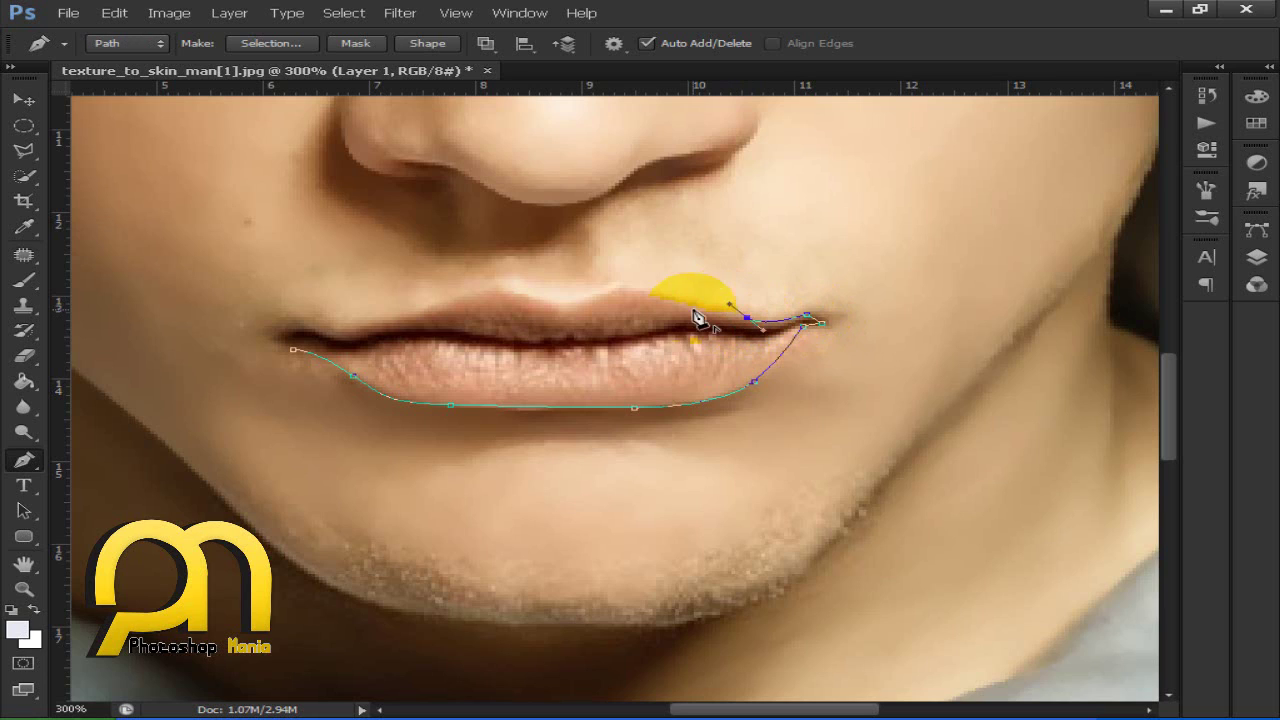
left_click(627, 290)
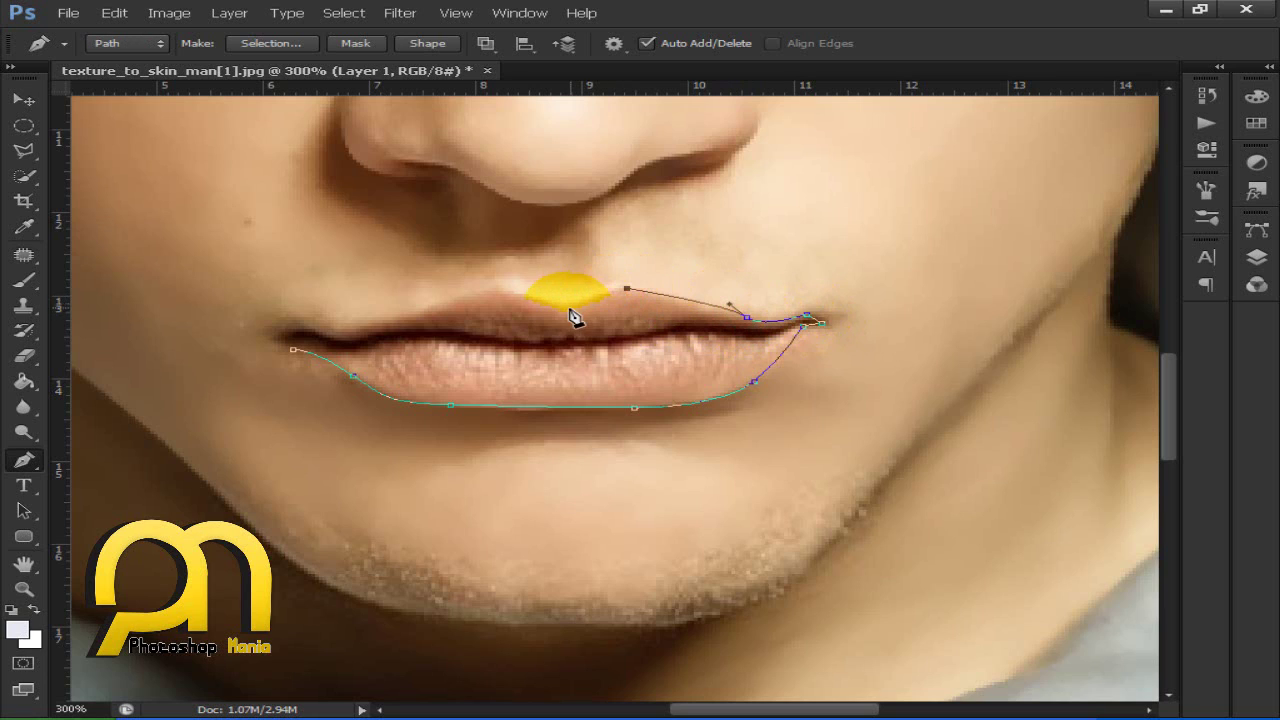
left_click(499, 289)
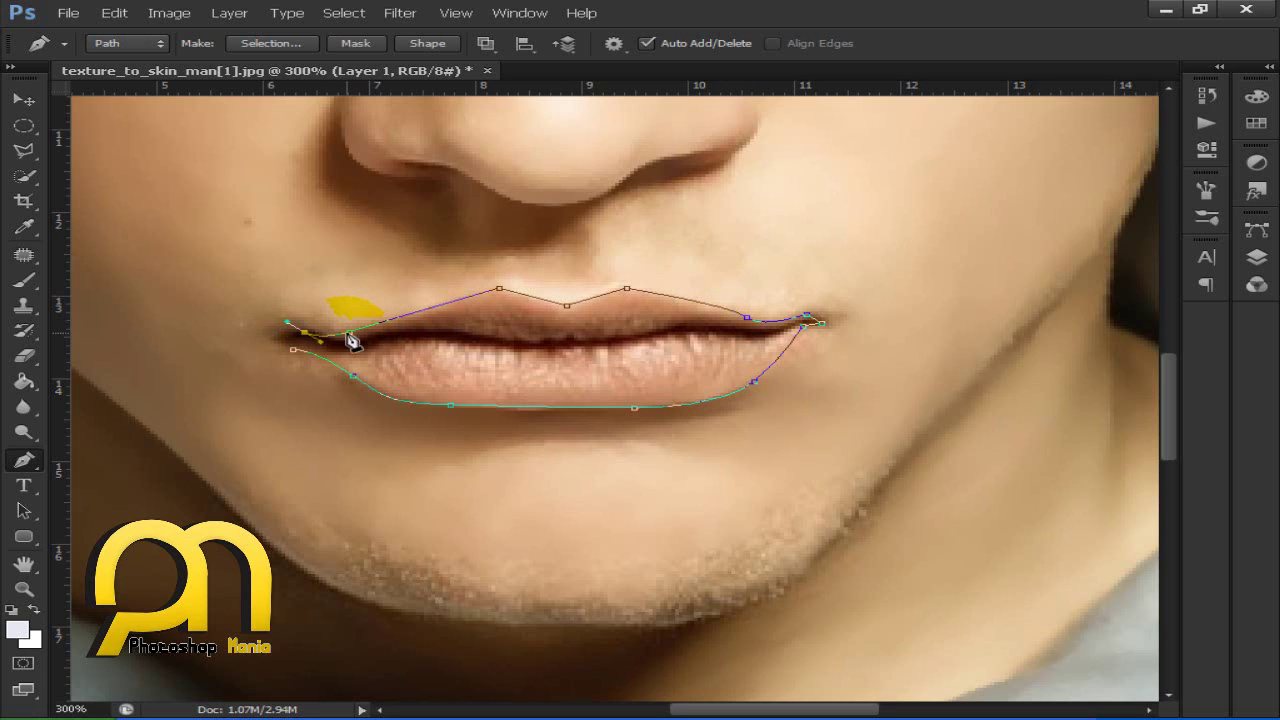
left_click_drag(344, 335, 337, 331)
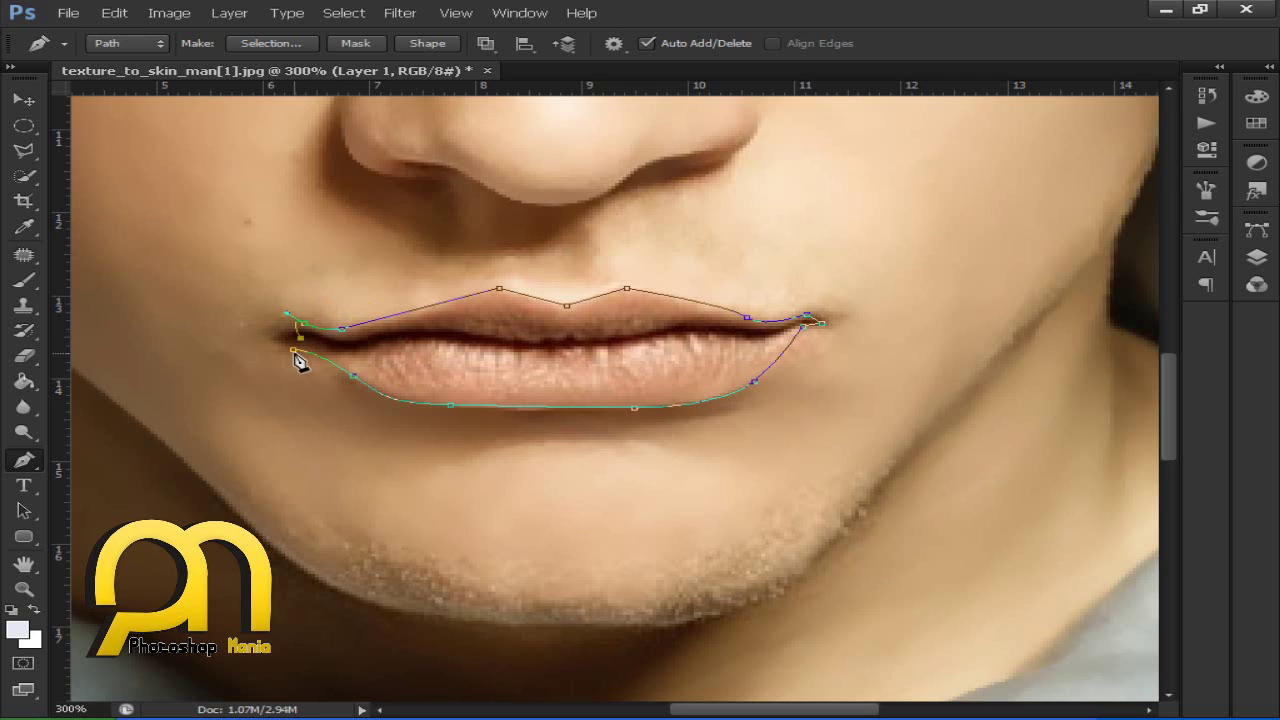
Convert the lip path into a selection.
right_click(416, 404)
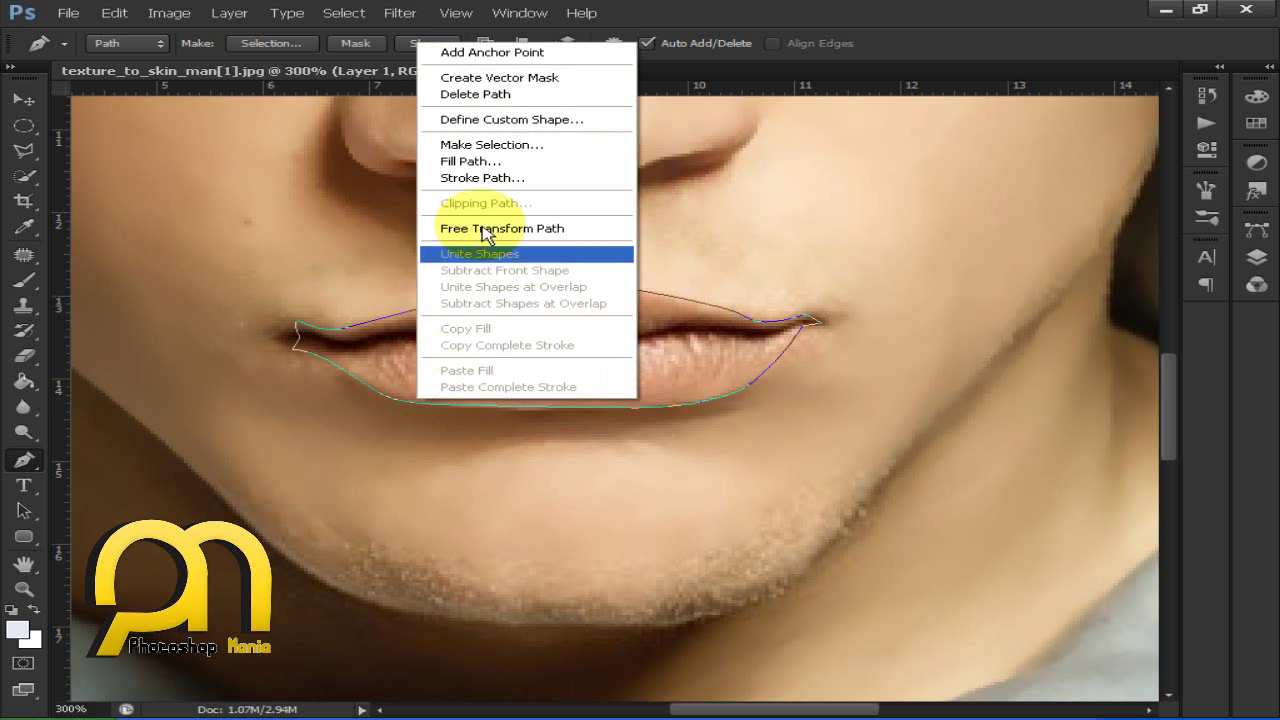
left_click(492, 145)
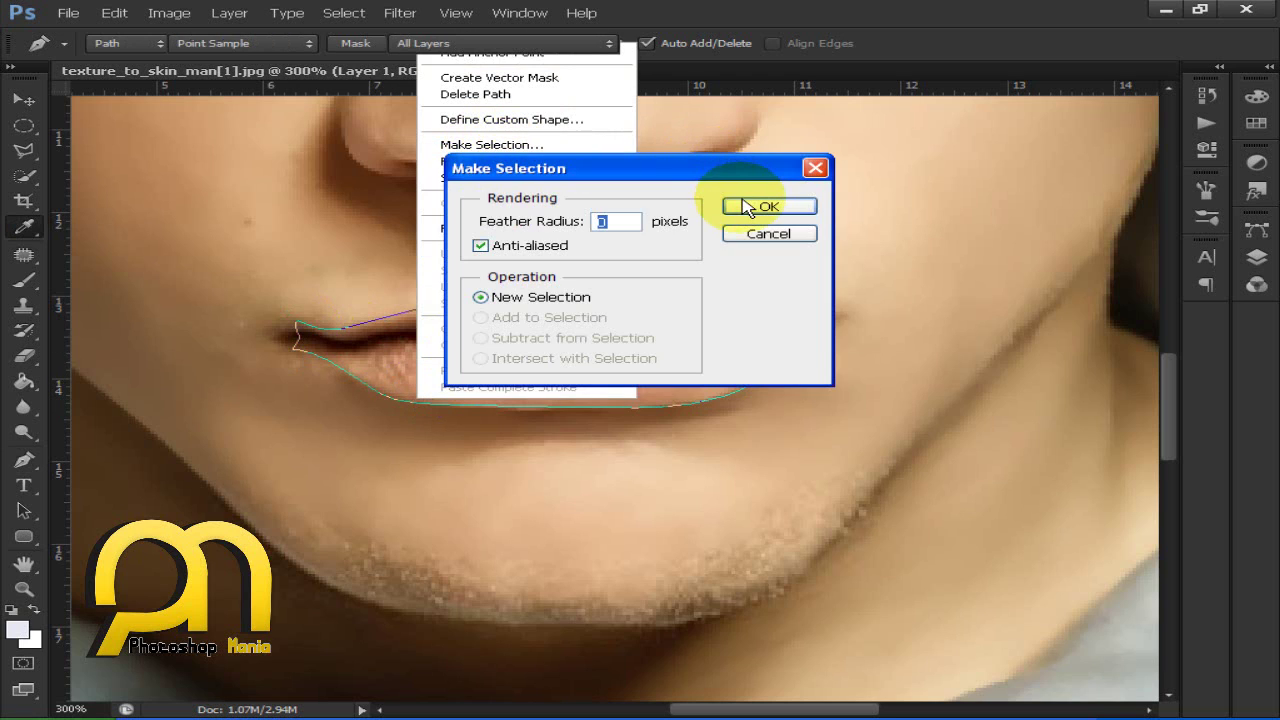
left_click(752, 208)
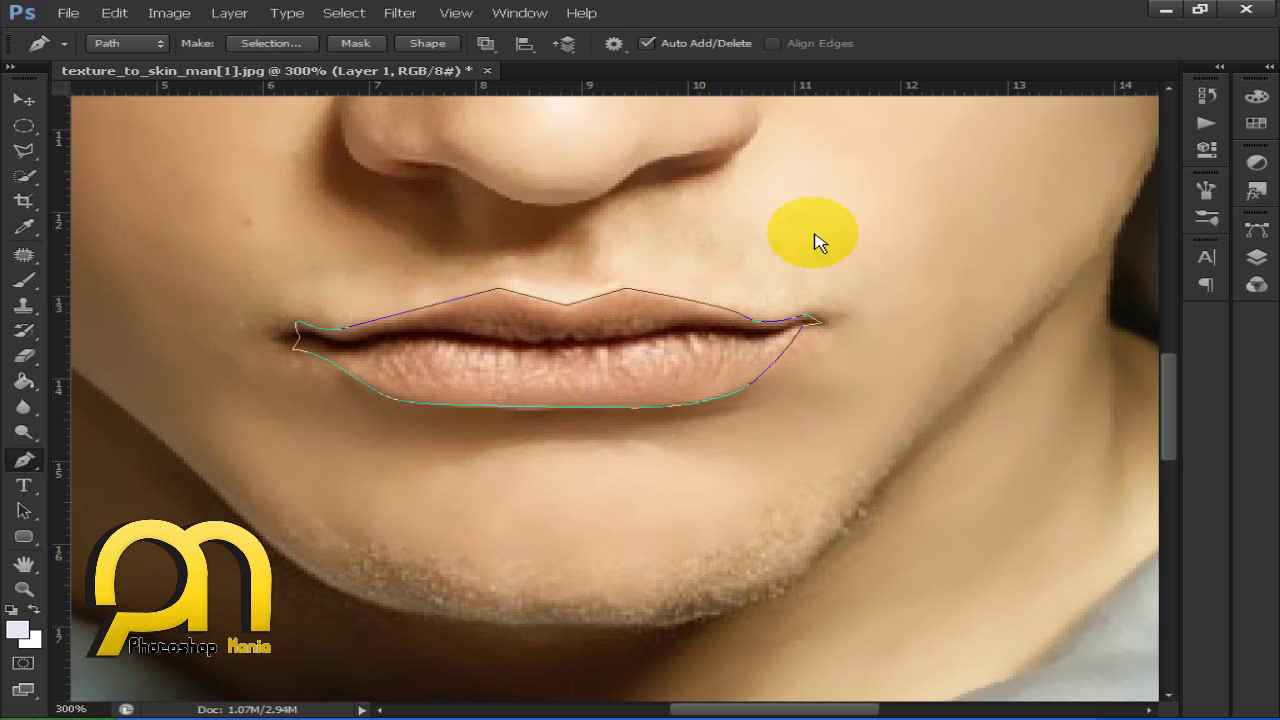
Copy the lips from Layer 0 onto a new Layer 2 moved to the top.
left_click(1256, 262)
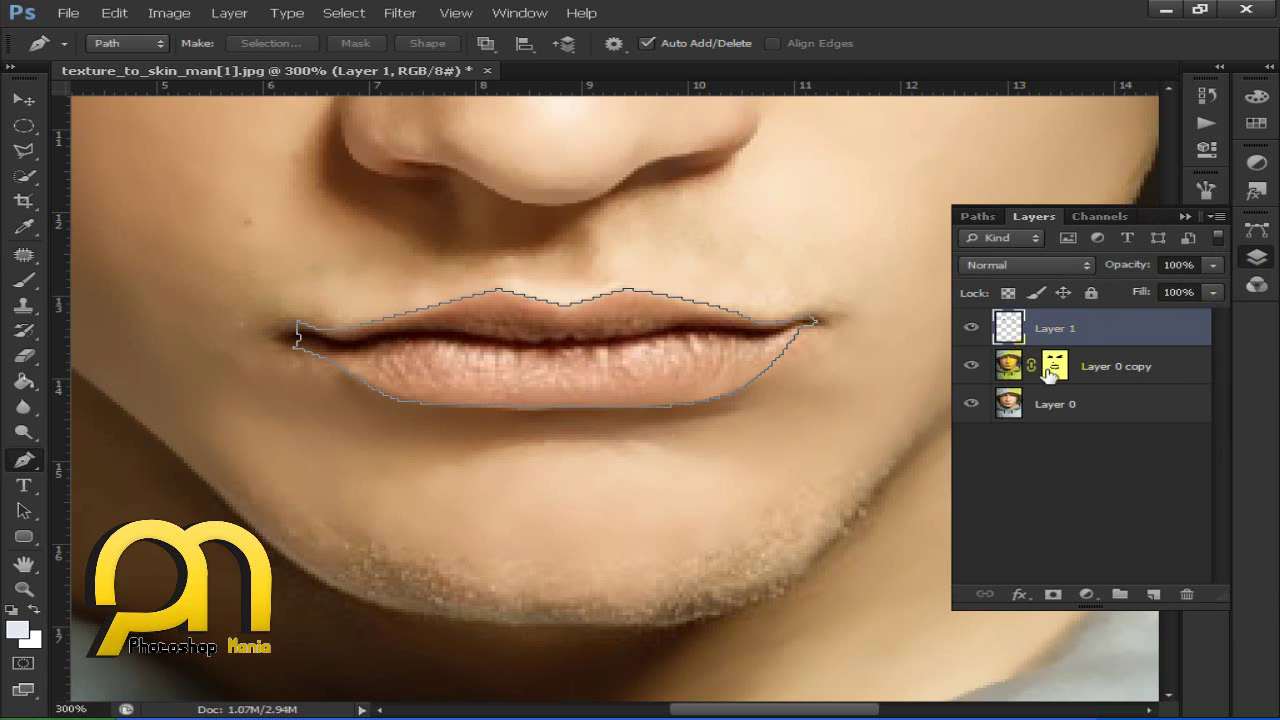
left_click(1062, 410)
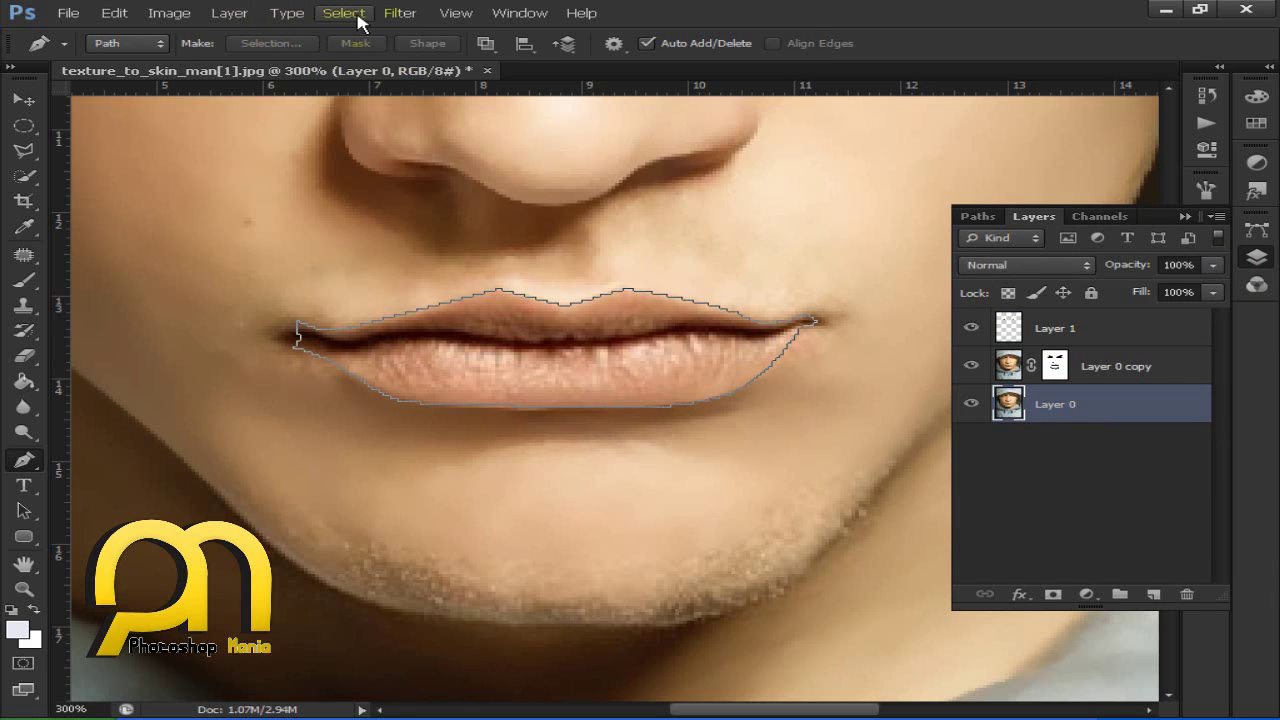
left_click(228, 13)
mouse_move(238, 33)
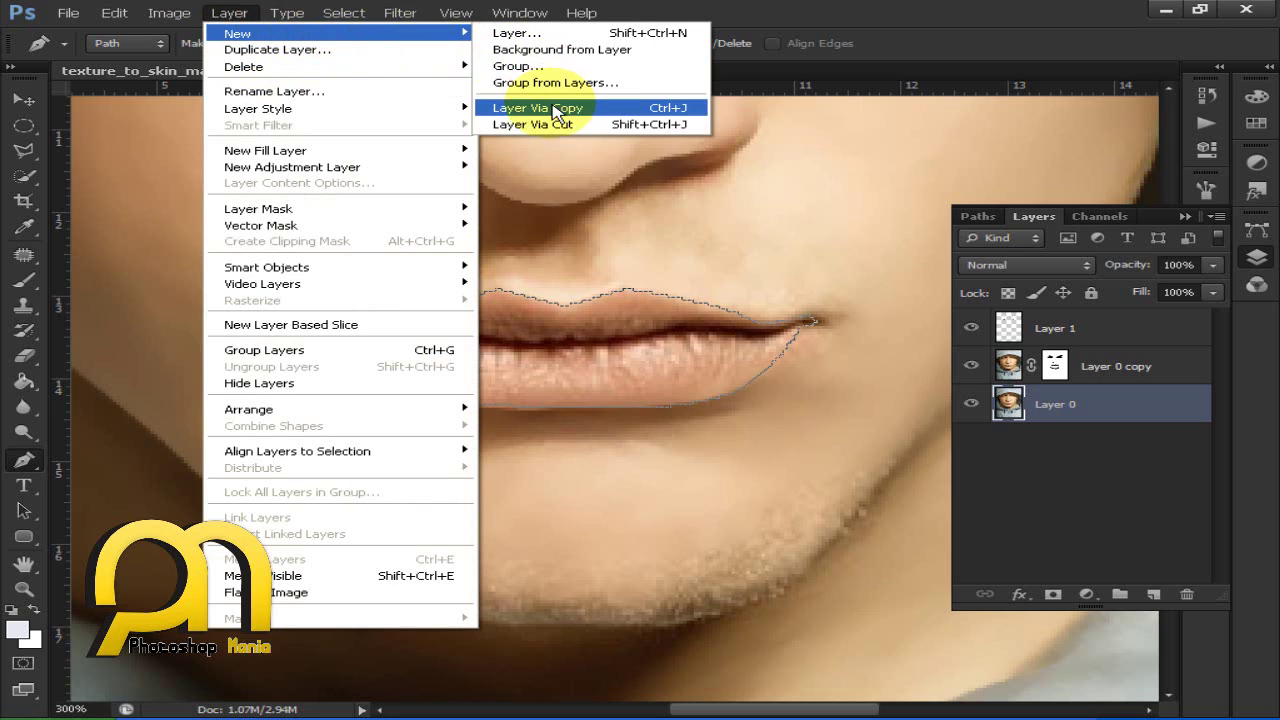
left_click(538, 108)
left_click(780, 222)
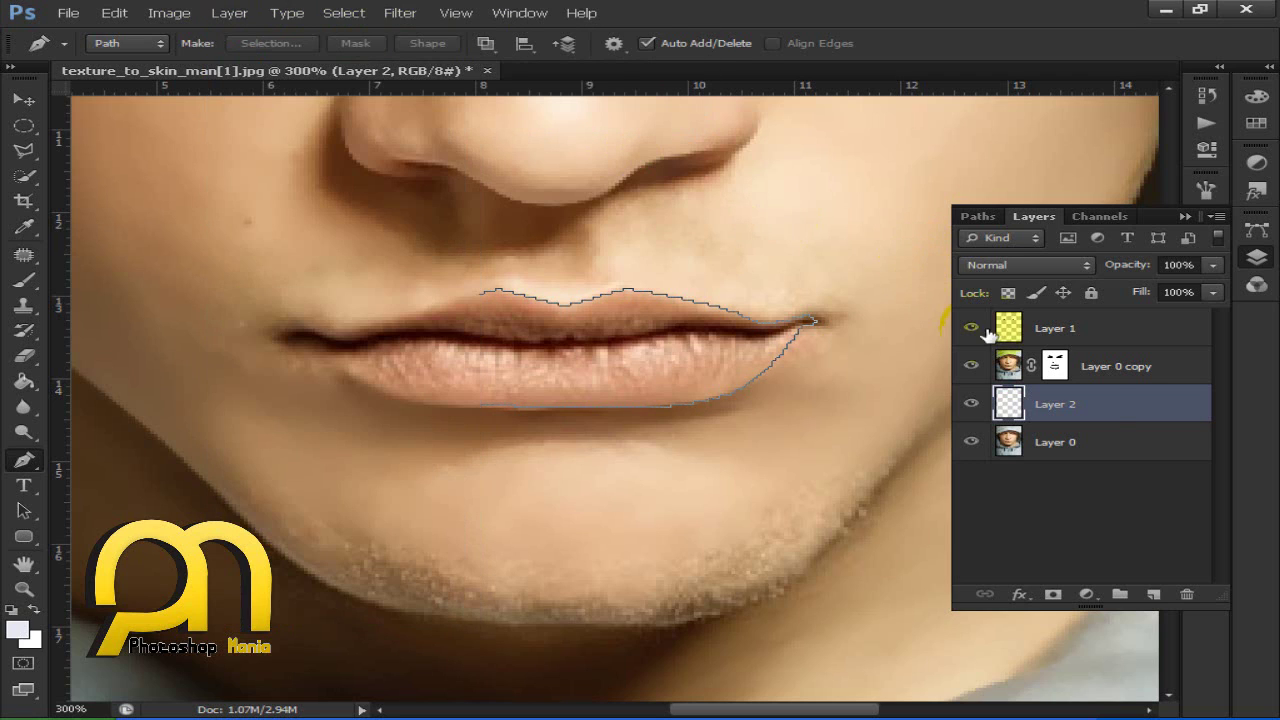
left_click_drag(1096, 408, 1096, 316)
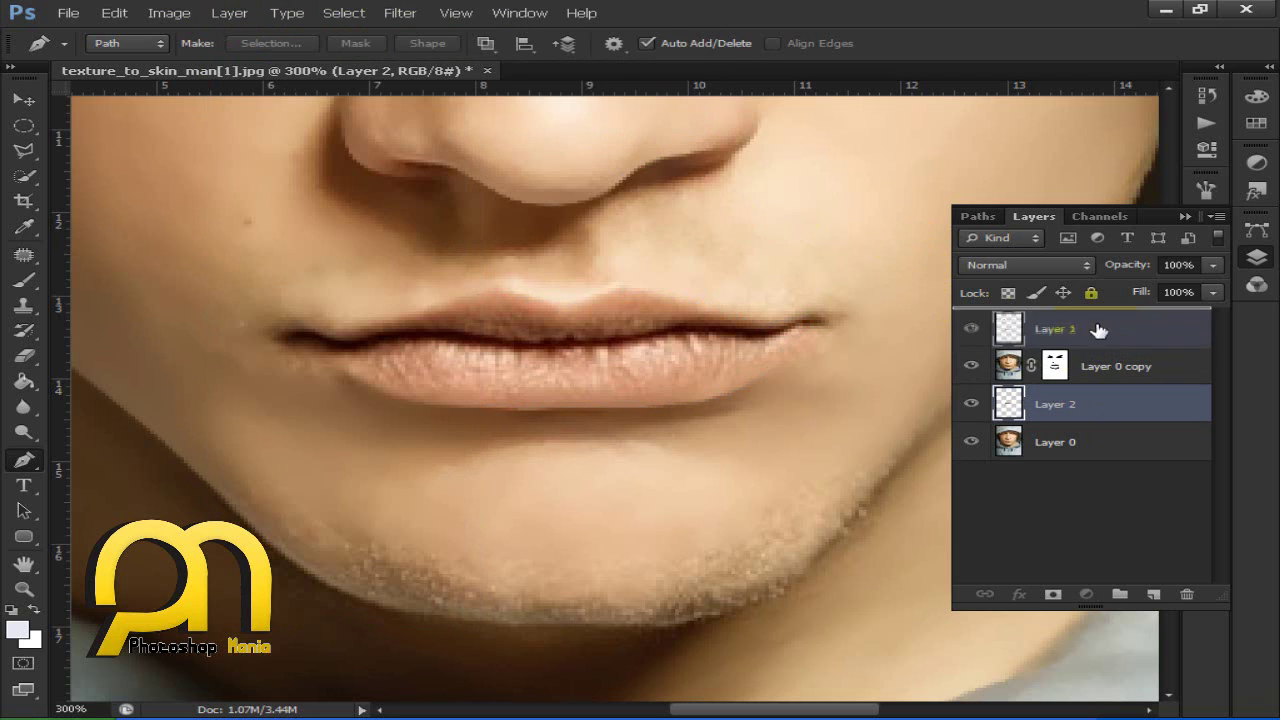
left_click(1257, 262)
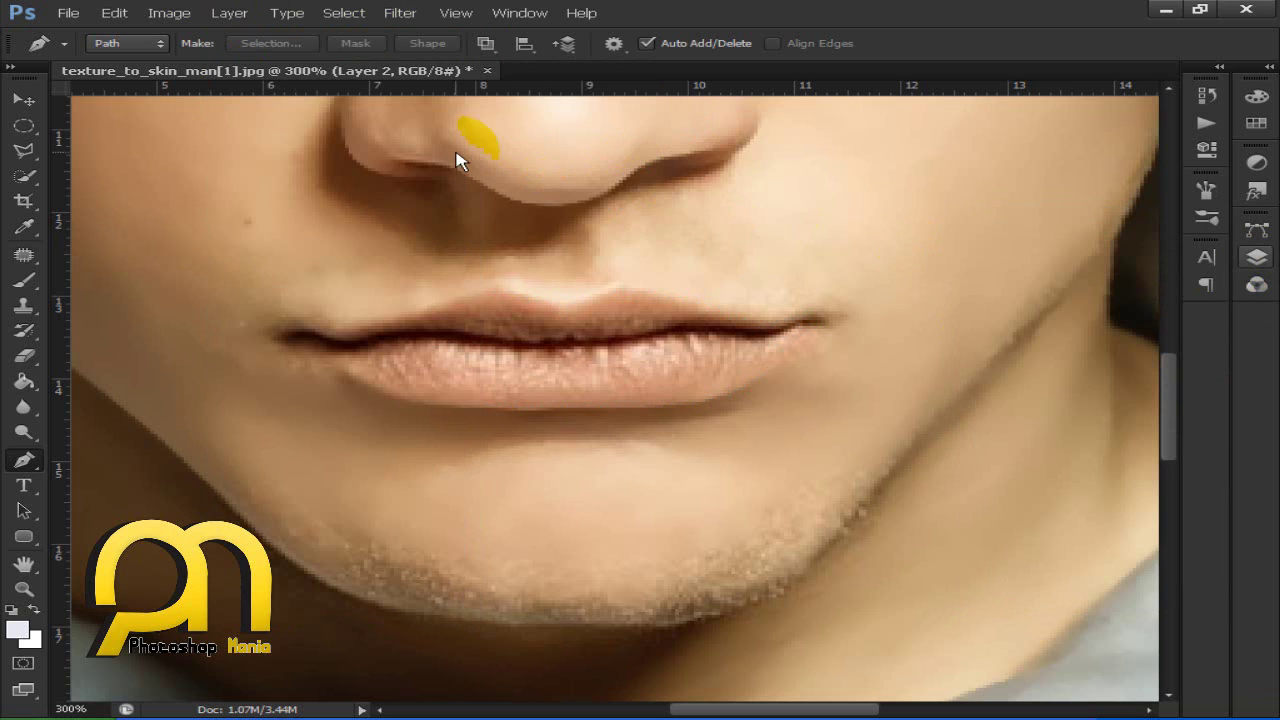
Colorize the copied lips on Layer 2 pink with Hue/Saturation: Hue 360, Saturation 37.
left_click(195, 16)
mouse_move(198, 59)
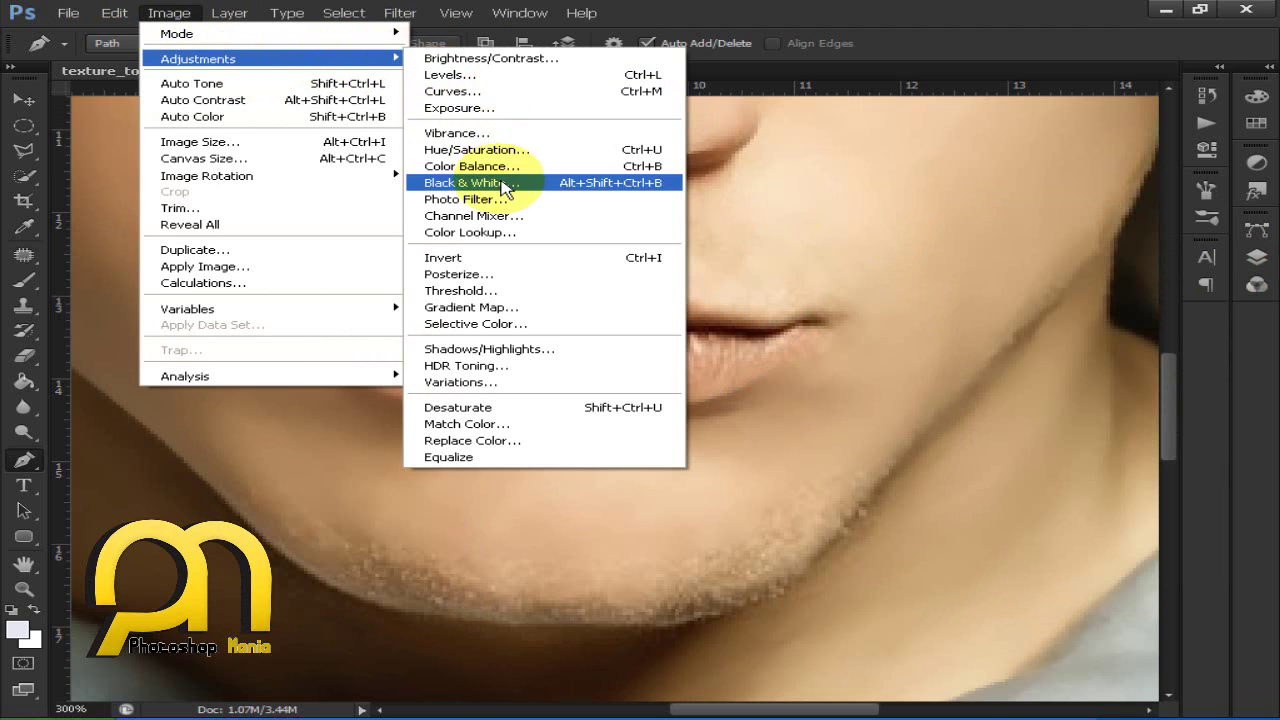
left_click(507, 156)
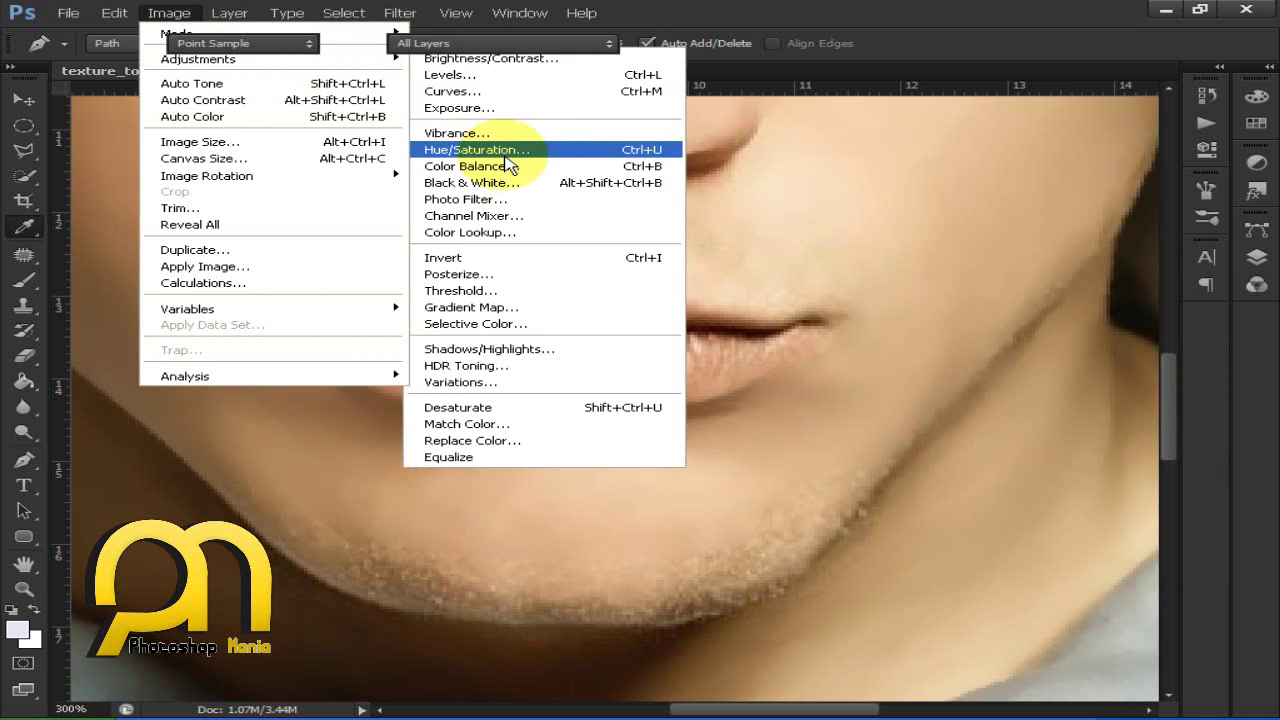
left_click(507, 152)
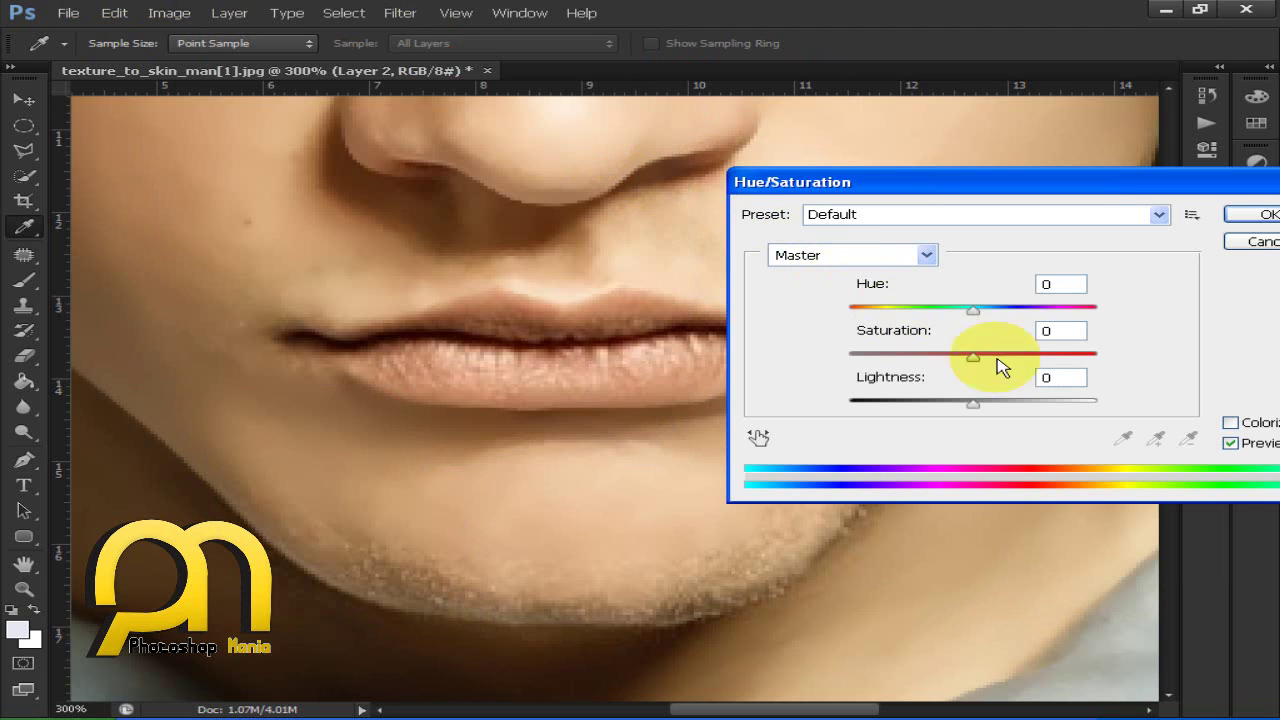
left_click(1230, 422)
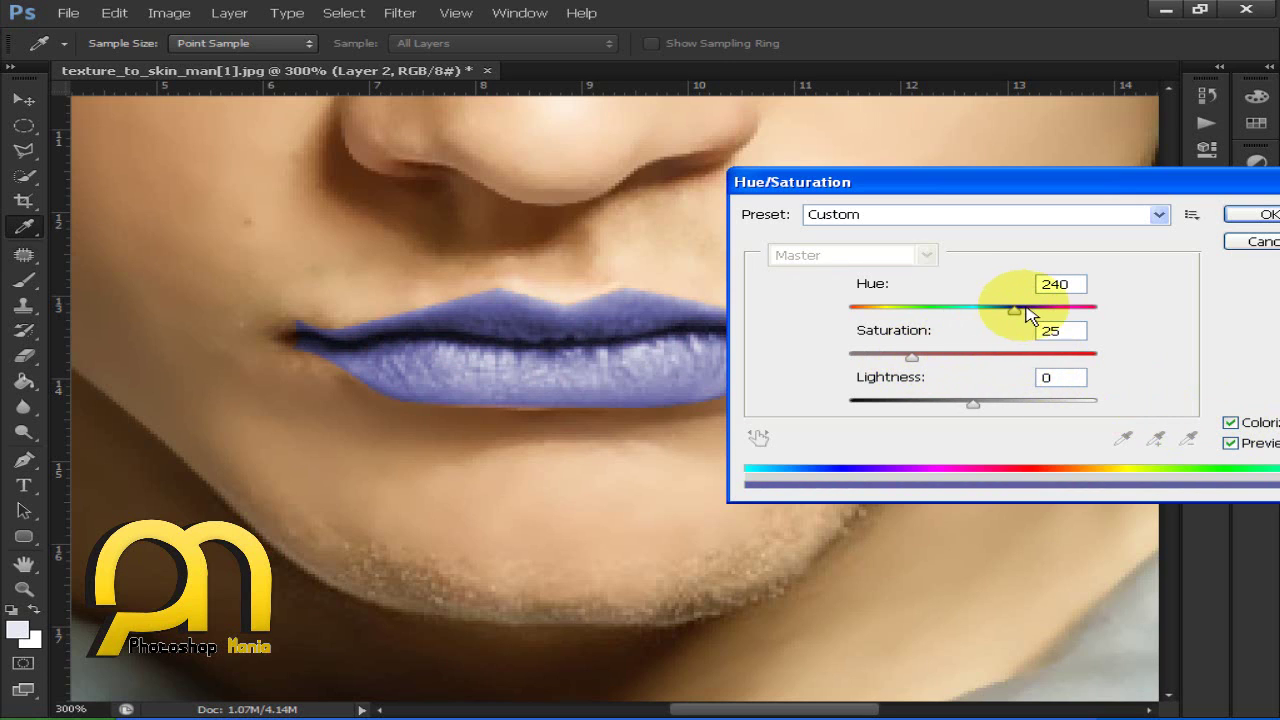
left_click_drag(1016, 310, 1108, 316)
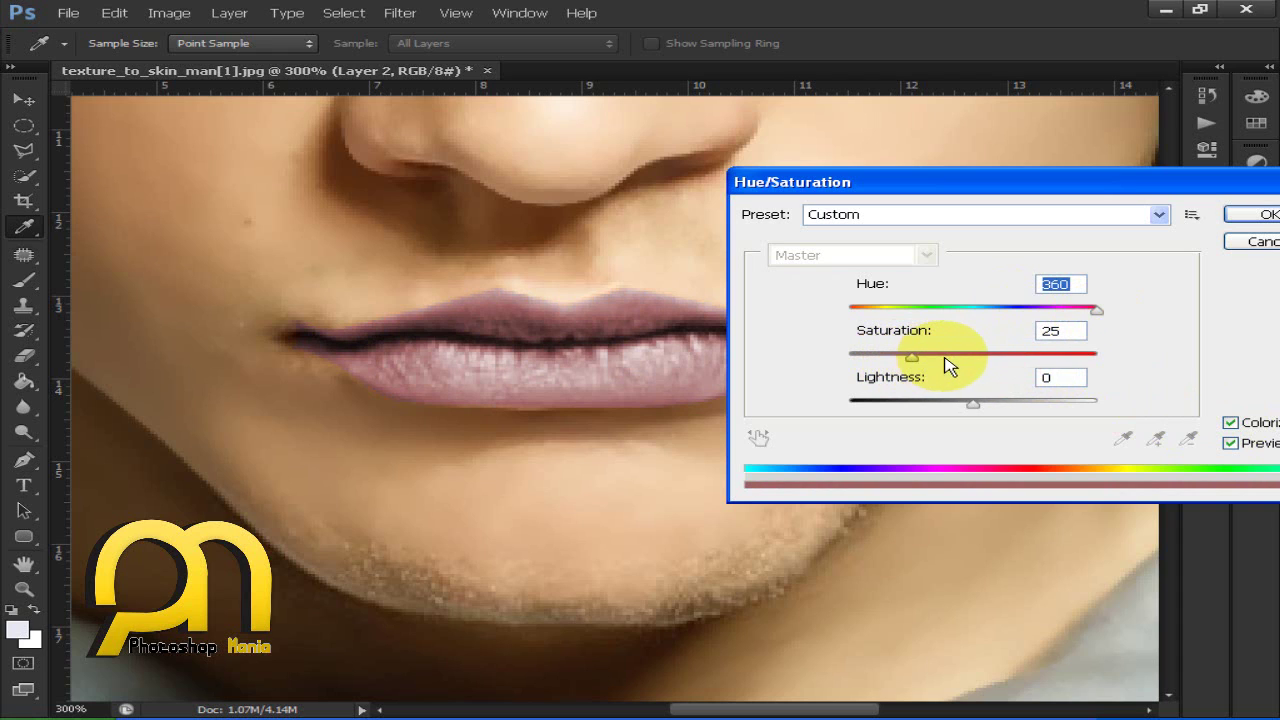
mouse_move(947, 365)
left_mouse_down()
mouse_move(1086, 366)
mouse_move(945, 365)
mouse_move(973, 368)
mouse_move(894, 349)
mouse_move(940, 345)
left_mouse_up()
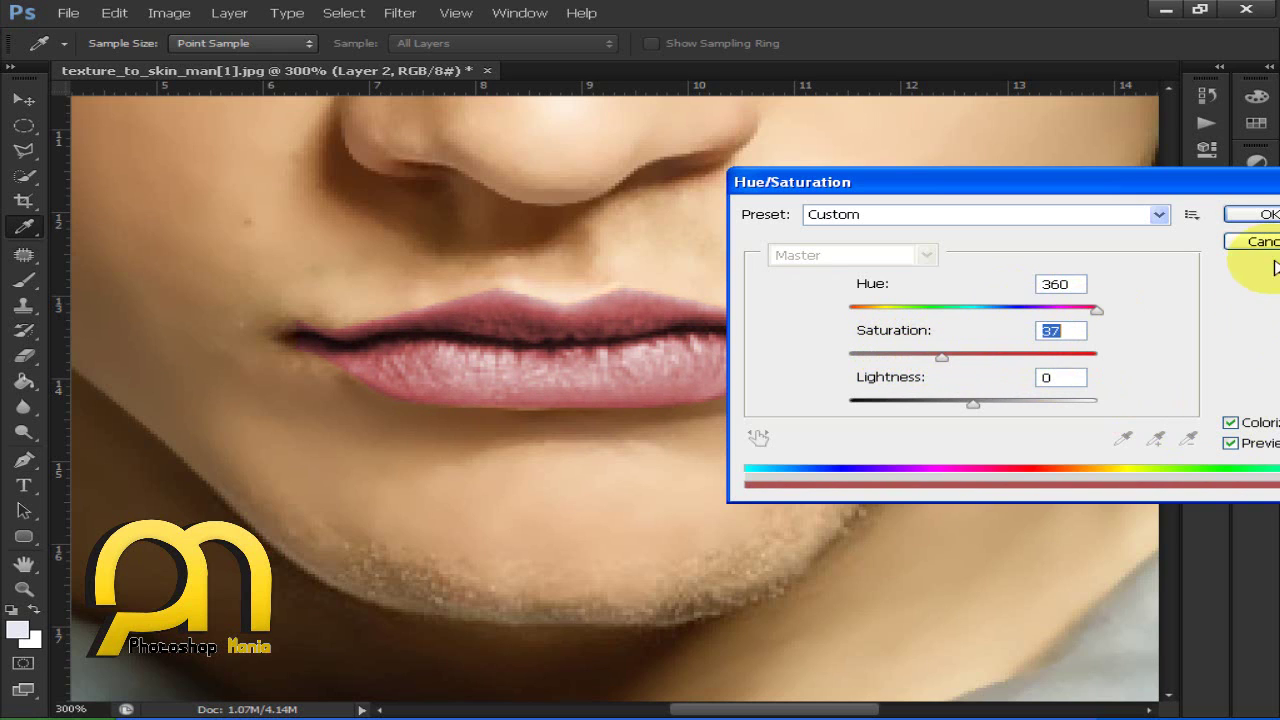
left_click(1245, 216)
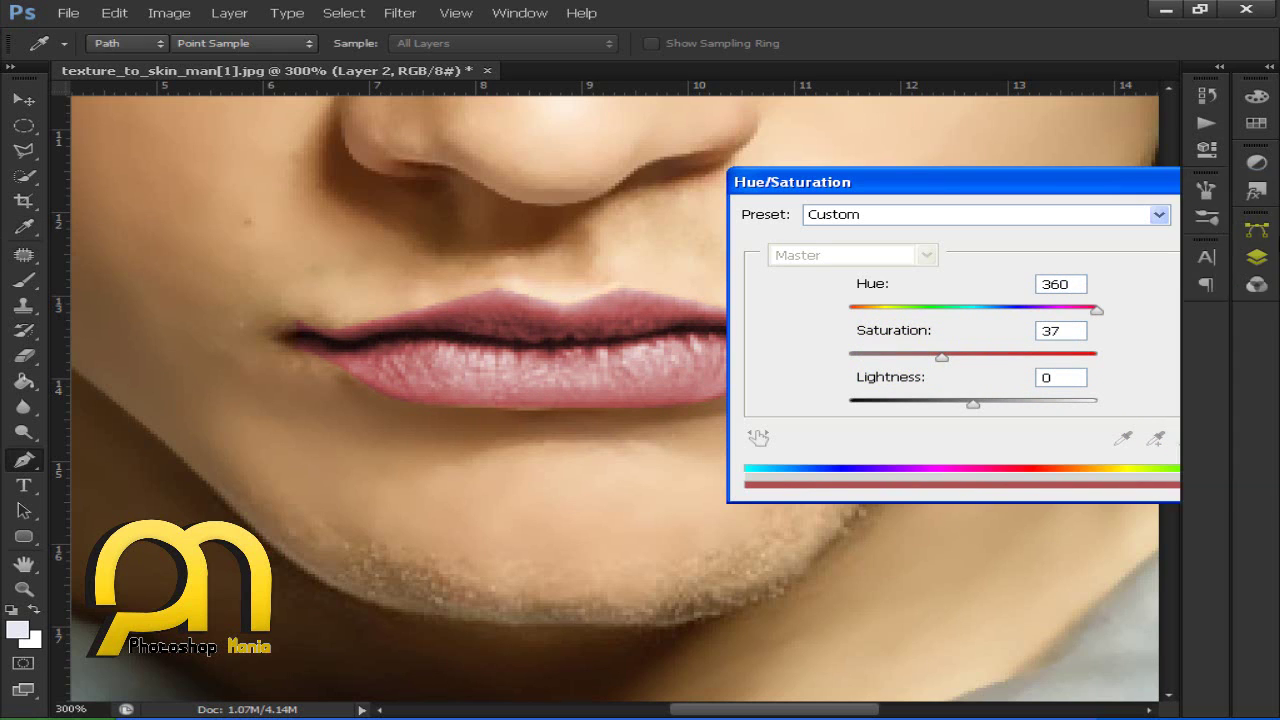
Set Layer 2 to Color blend mode at 100% opacity so the pink blends into the lips.
key("p")
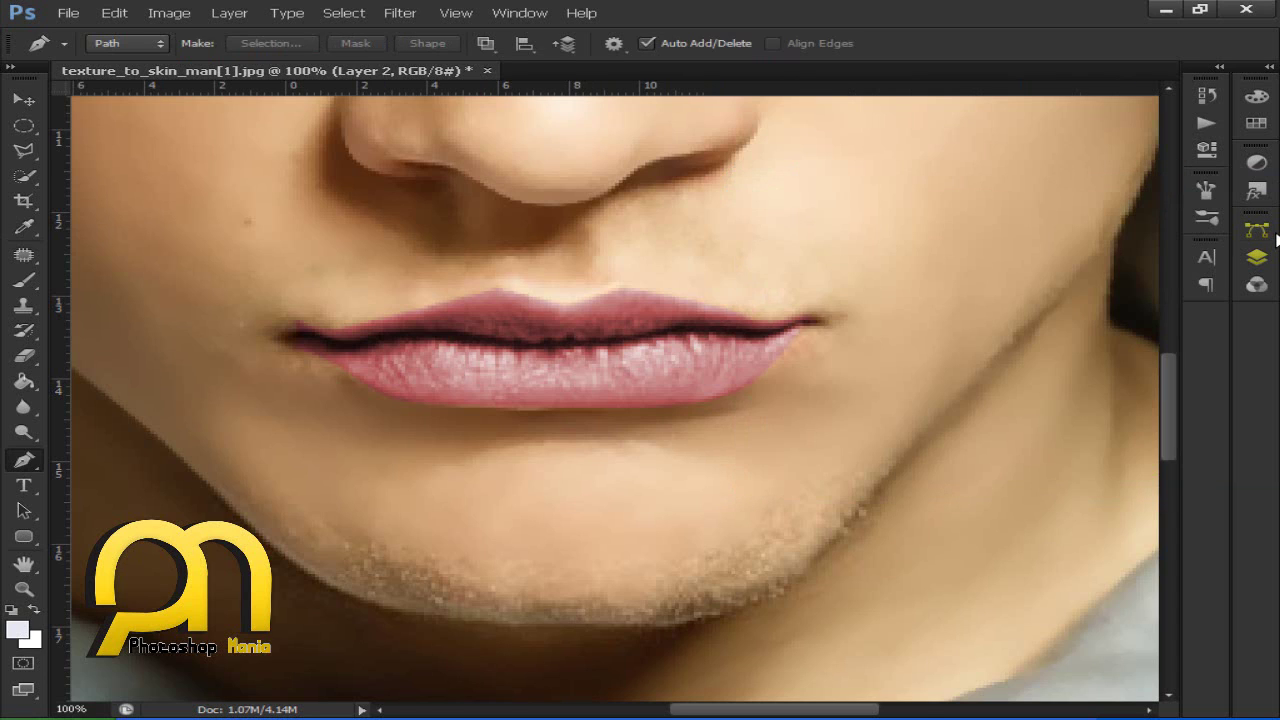
key("ctrl+1")
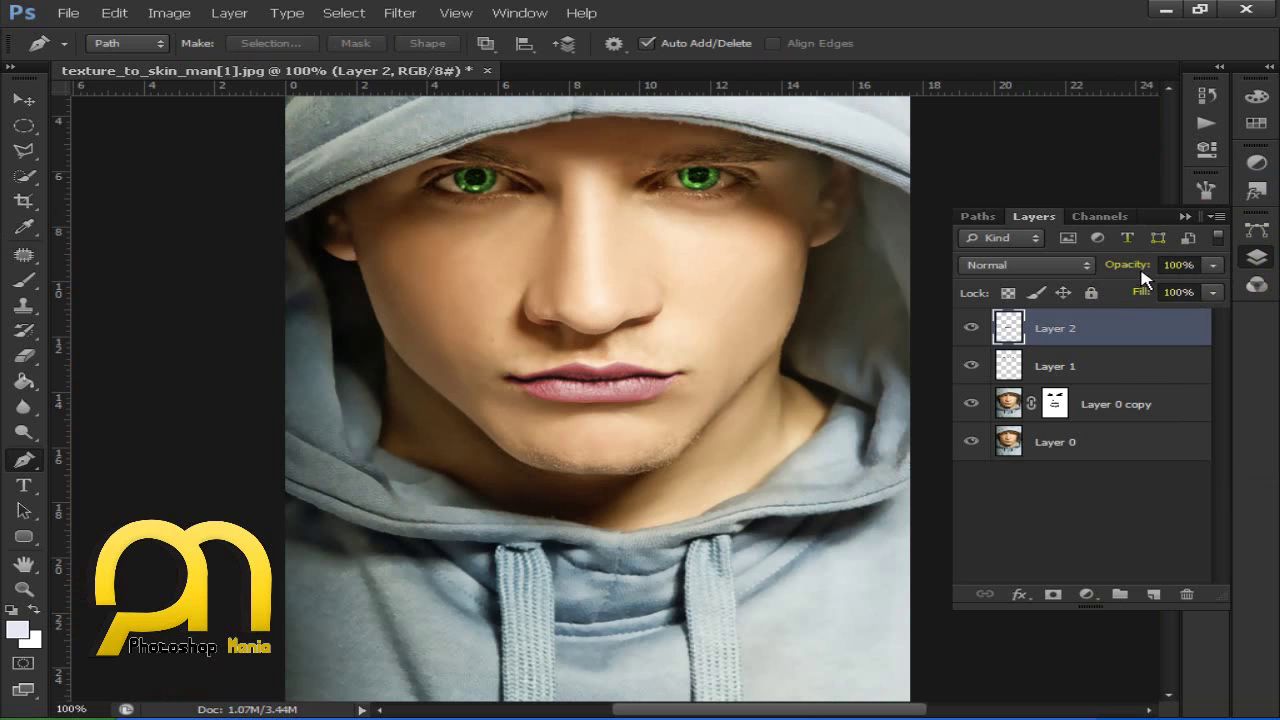
left_click_drag(1131, 274, 1111, 274)
left_click(1071, 266)
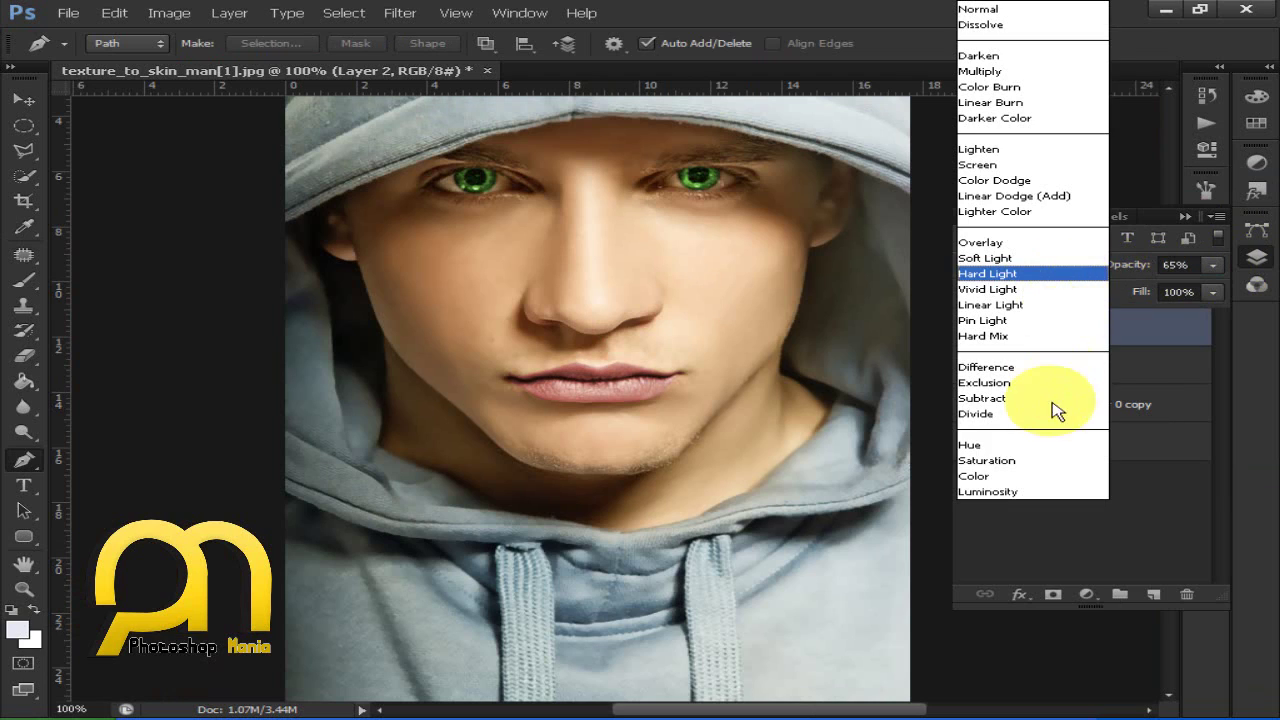
left_click(1004, 477)
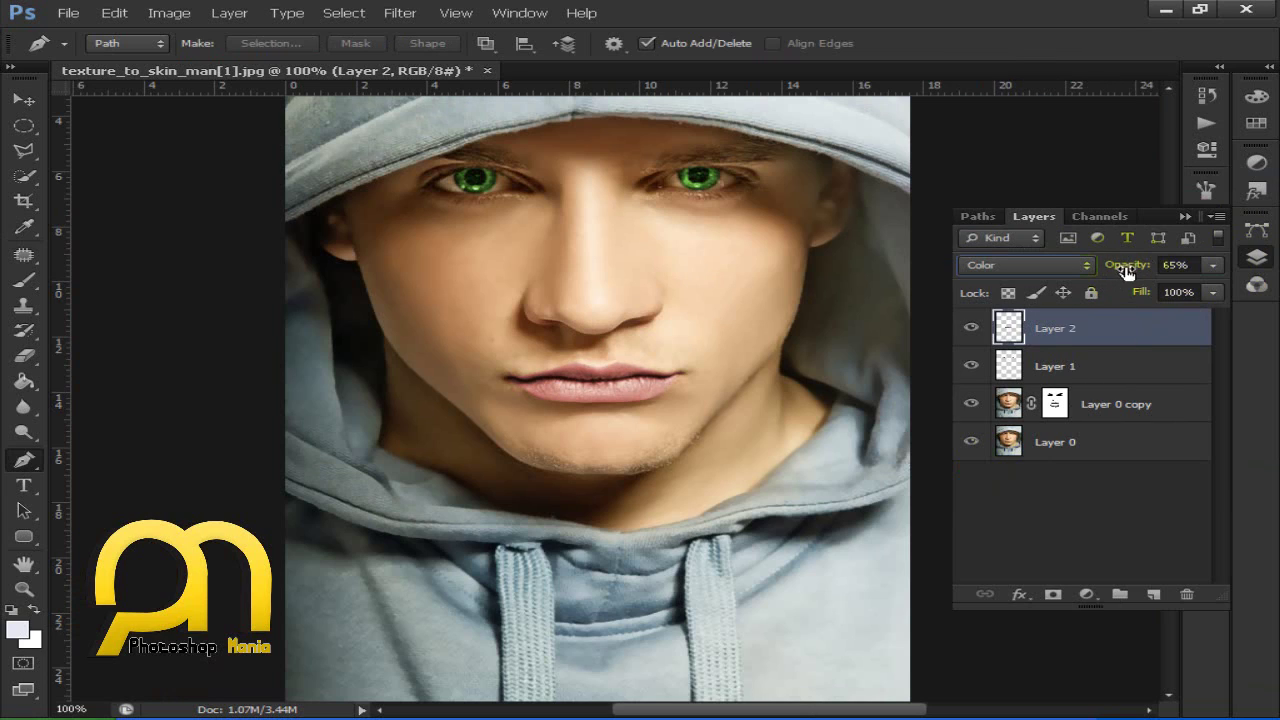
left_click_drag(1127, 271, 1197, 271)
left_click(1257, 258)
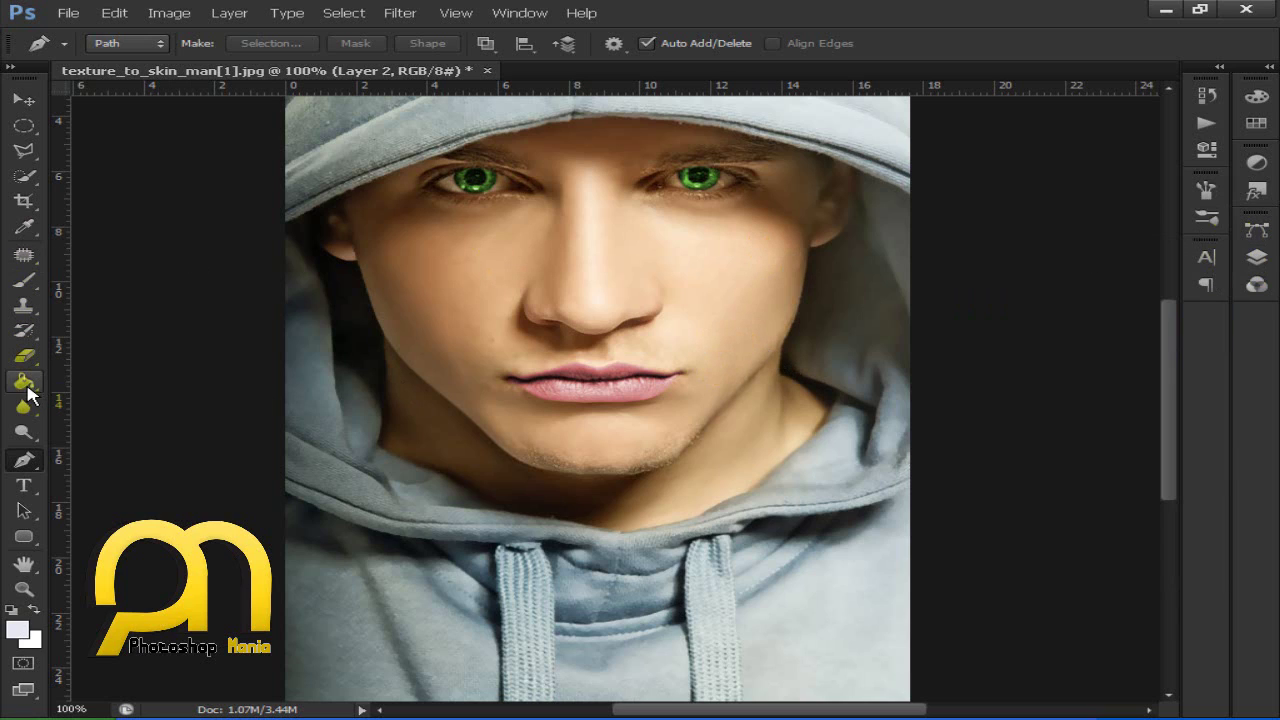
Sharpen the hoodie's lower left and right sides with the Sharpen tool.
left_click(25, 412)
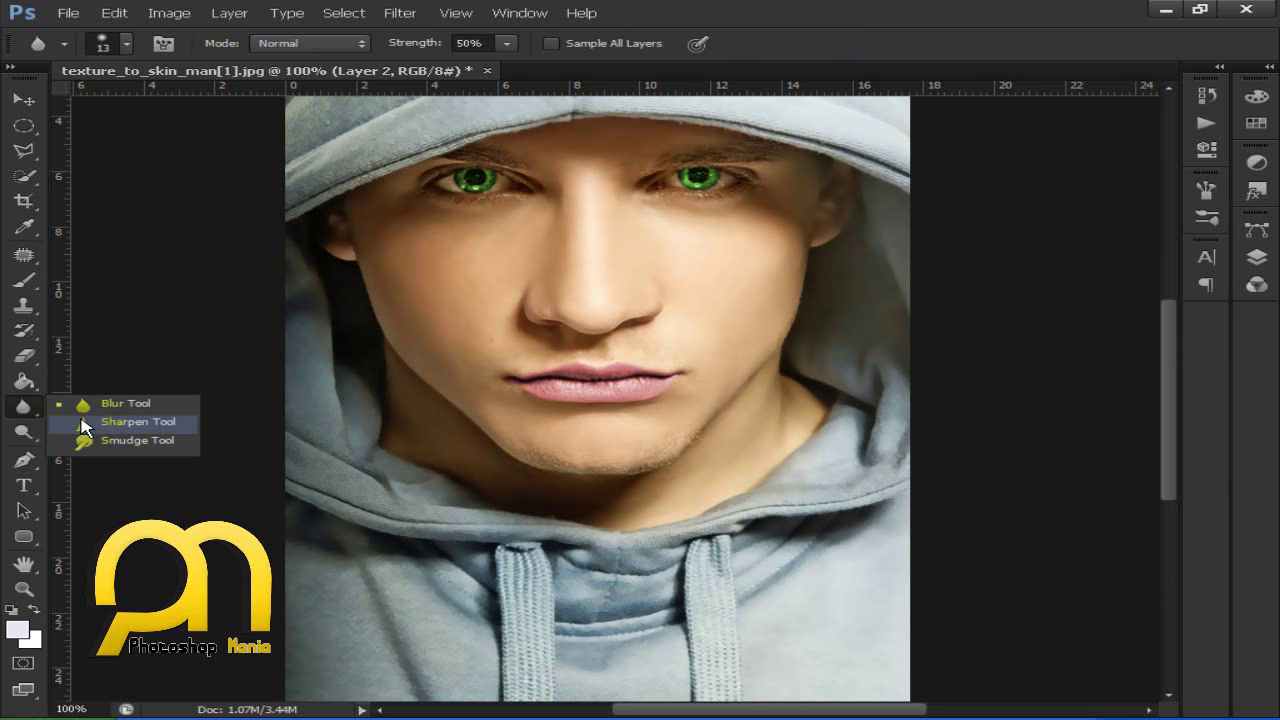
left_click(84, 424)
left_click(396, 611)
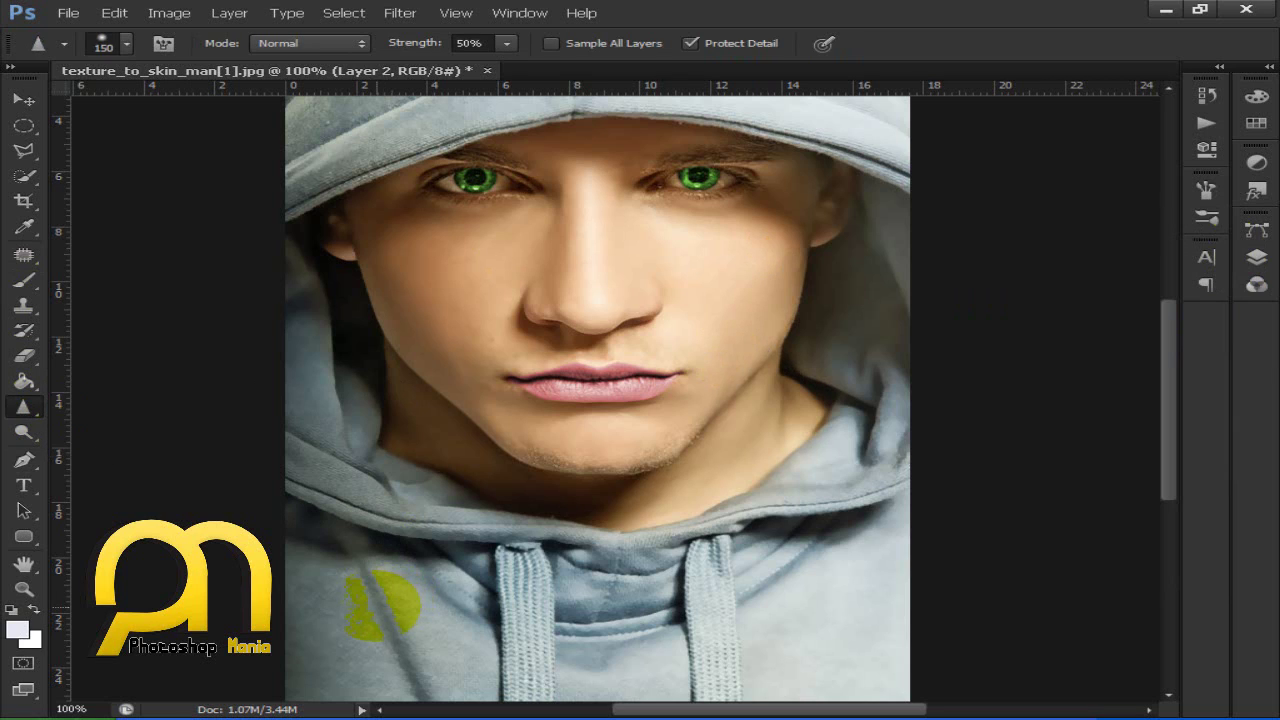
mouse_move(385, 605)
left_mouse_down()
mouse_move(306, 608)
mouse_move(311, 549)
left_mouse_up()
left_click(797, 565)
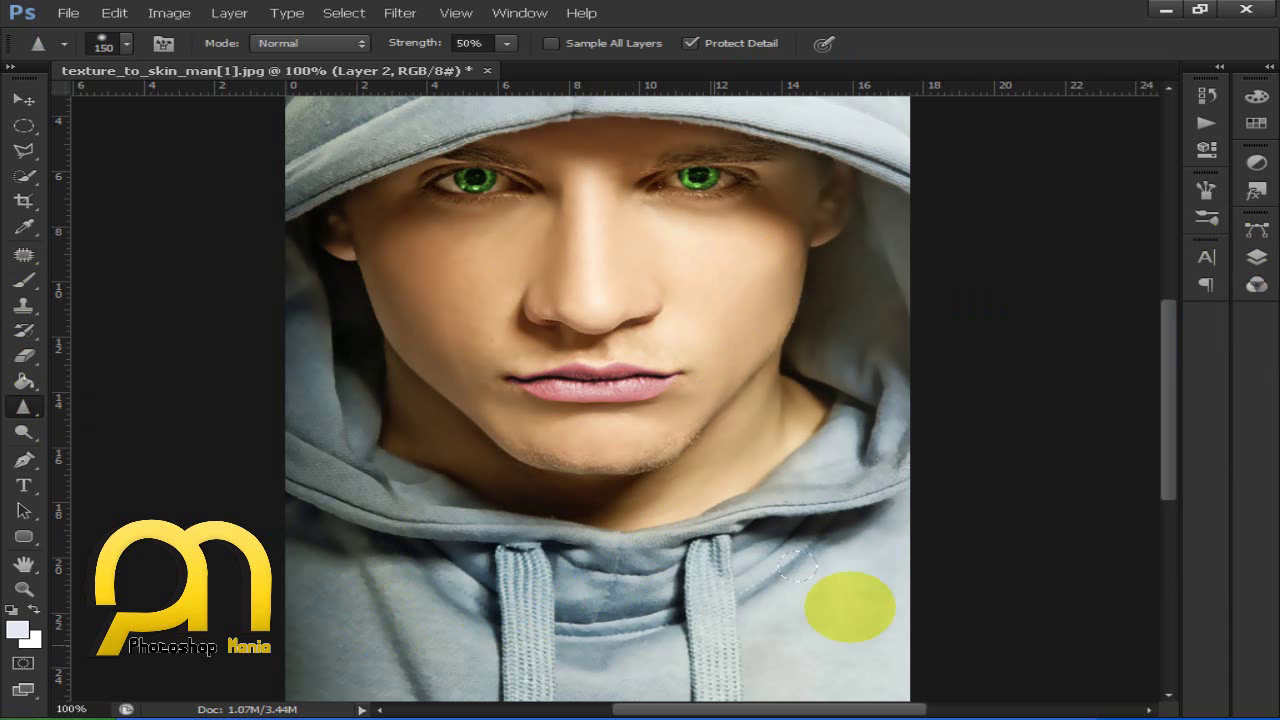
Sharpen along the top of the hood.
left_click(866, 114)
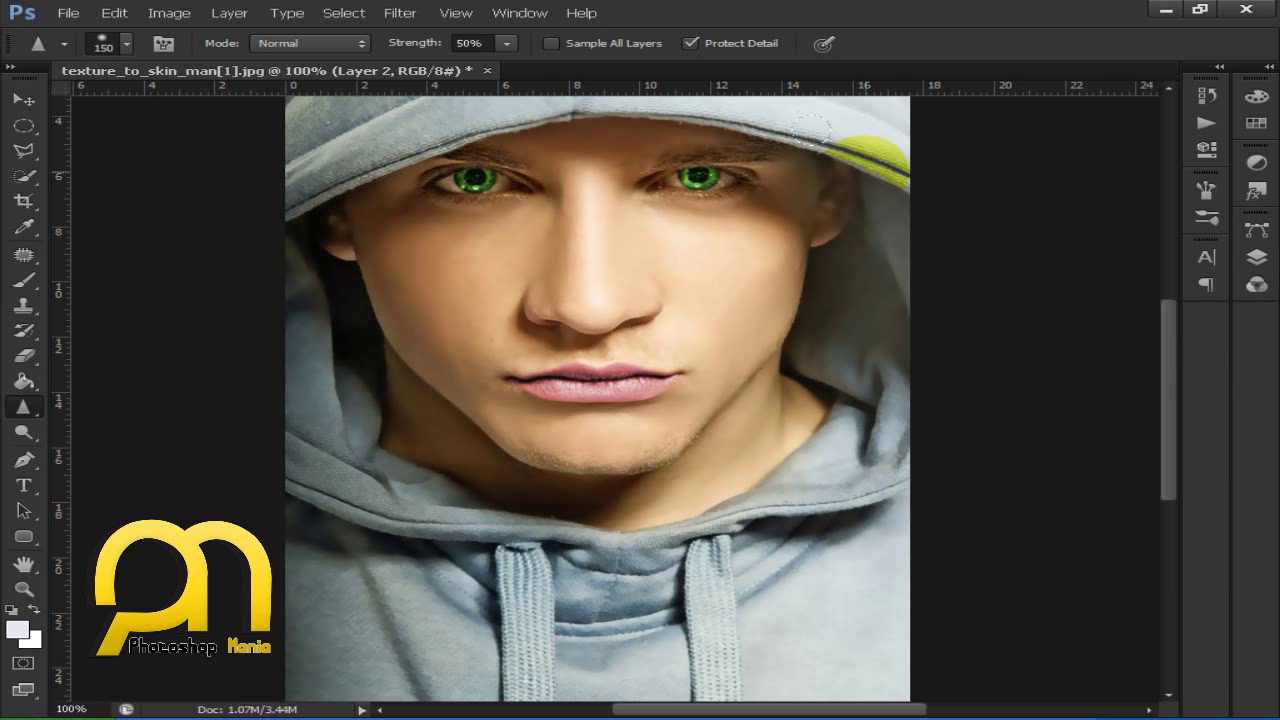
left_click_drag(866, 185, 866, 348)
mouse_move(771, 191)
left_mouse_down()
mouse_move(800, 180)
mouse_move(648, 168)
mouse_move(834, 209)
mouse_move(335, 185)
mouse_move(308, 128)
mouse_move(255, 215)
mouse_move(350, 182)
mouse_move(248, 217)
mouse_move(296, 174)
mouse_move(234, 188)
mouse_move(408, 208)
mouse_move(400, 200)
left_mouse_up()
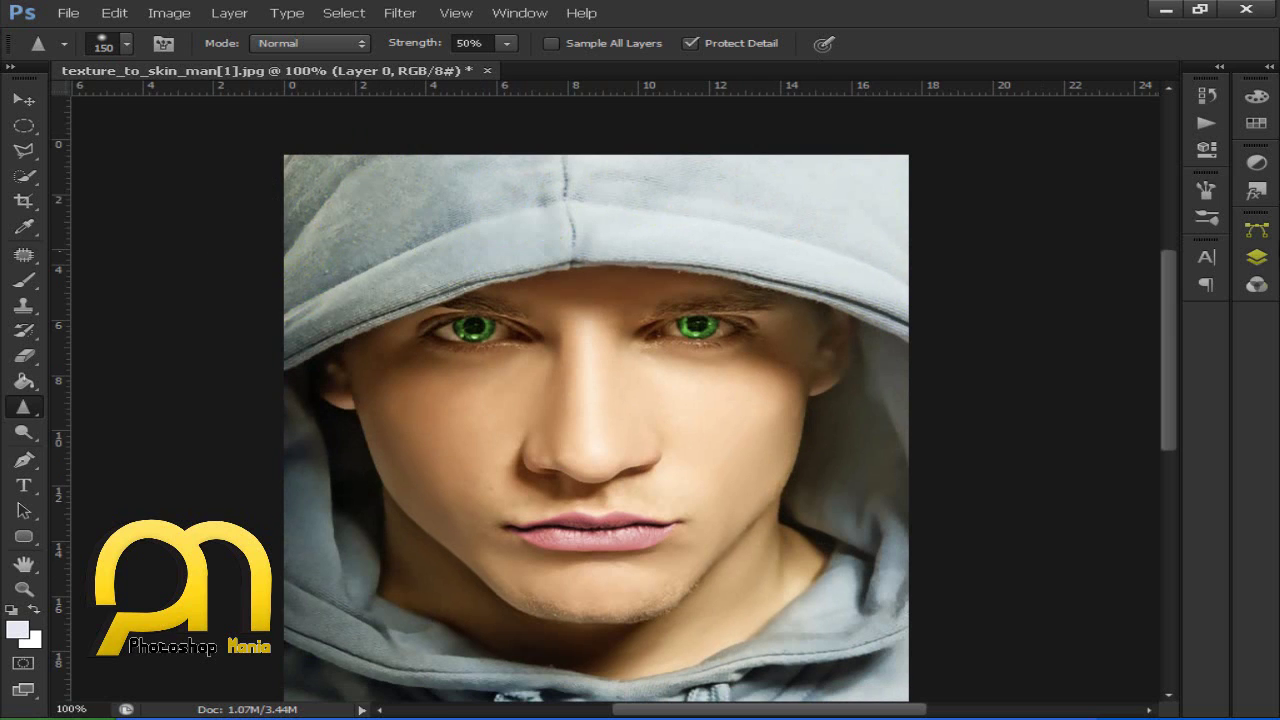
left_click(1257, 257)
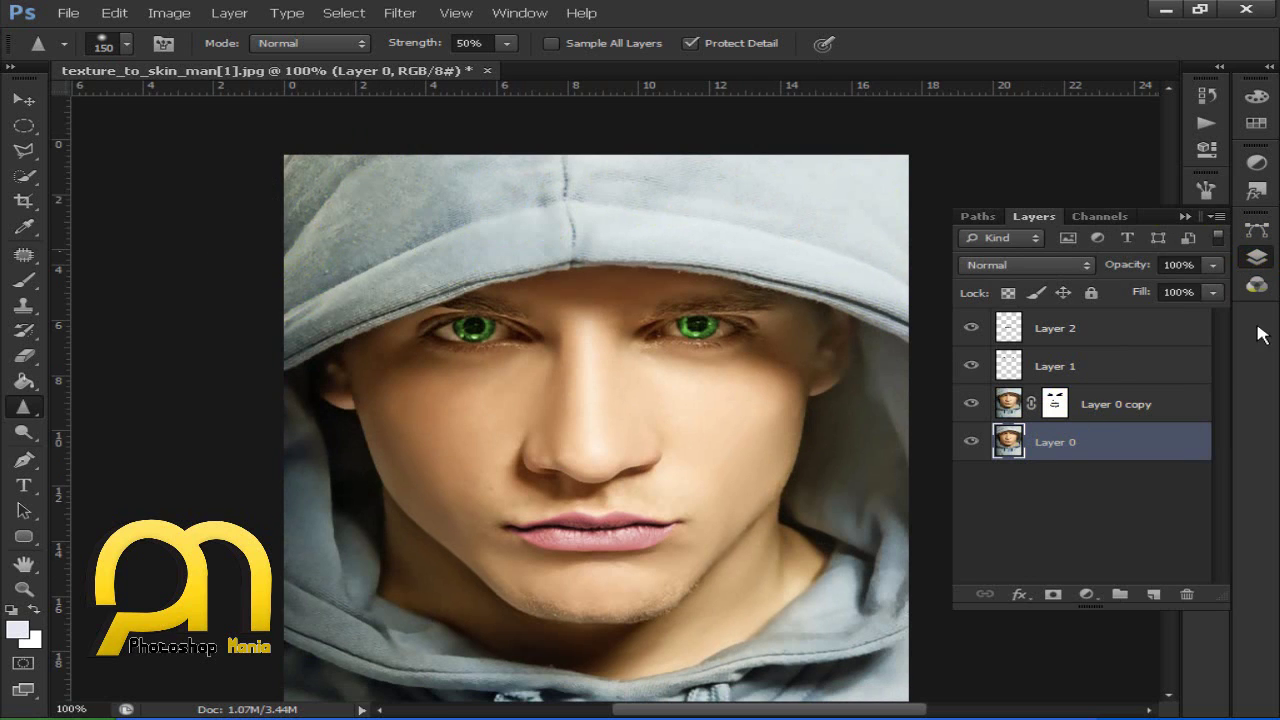
On Layer 0 copy, sharpen across the hood.
left_click(1155, 415)
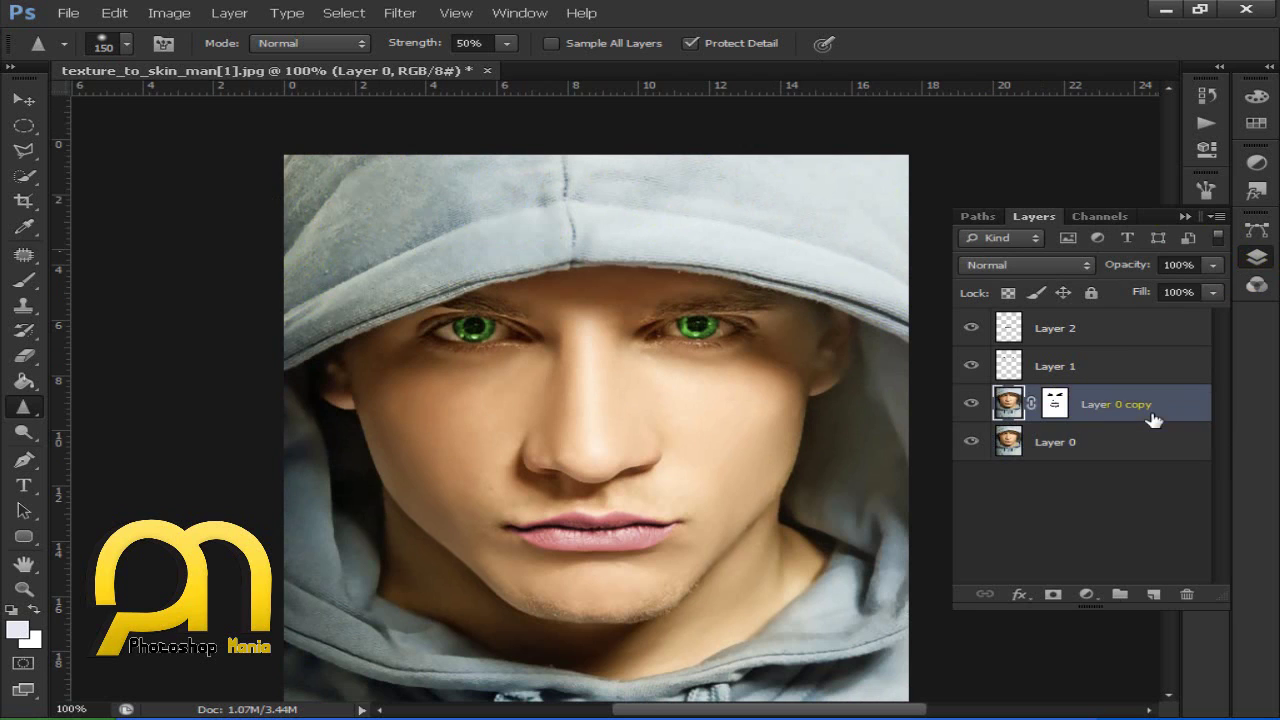
left_click(1258, 260)
mouse_move(810, 200)
left_mouse_down()
mouse_move(422, 170)
mouse_move(456, 190)
mouse_move(320, 190)
mouse_move(339, 166)
mouse_move(628, 151)
mouse_move(697, 165)
left_mouse_up()
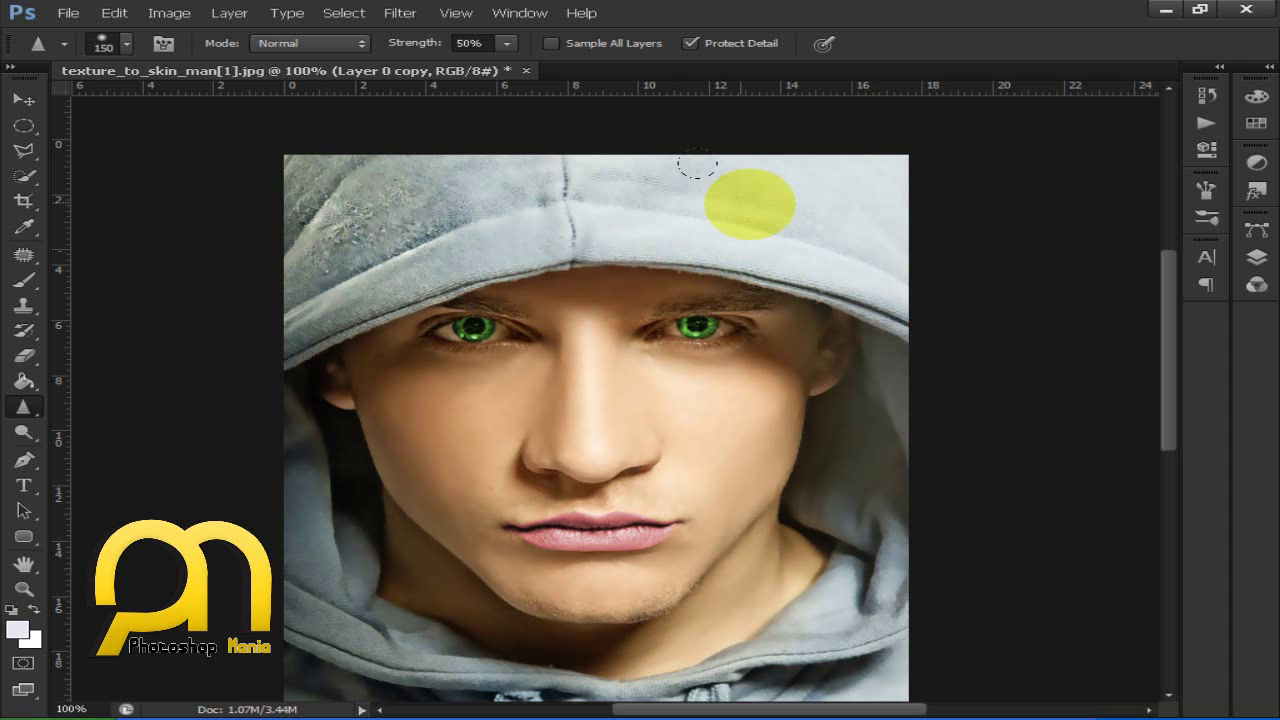
scroll(1000, 277, "down", 3)
scroll(981, 320, "down", 5)
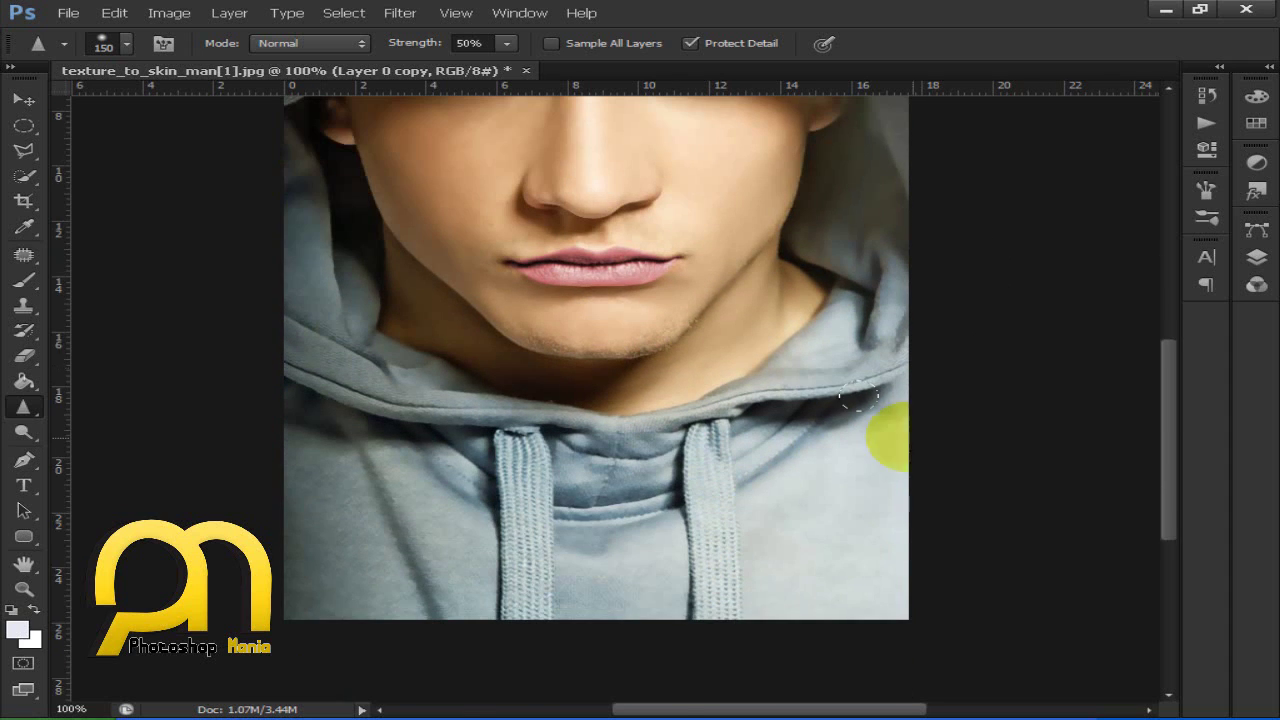
left_click_drag(886, 440, 808, 326)
Sharpen the hoodie fabric on the left side and across the chest.
left_click(467, 536)
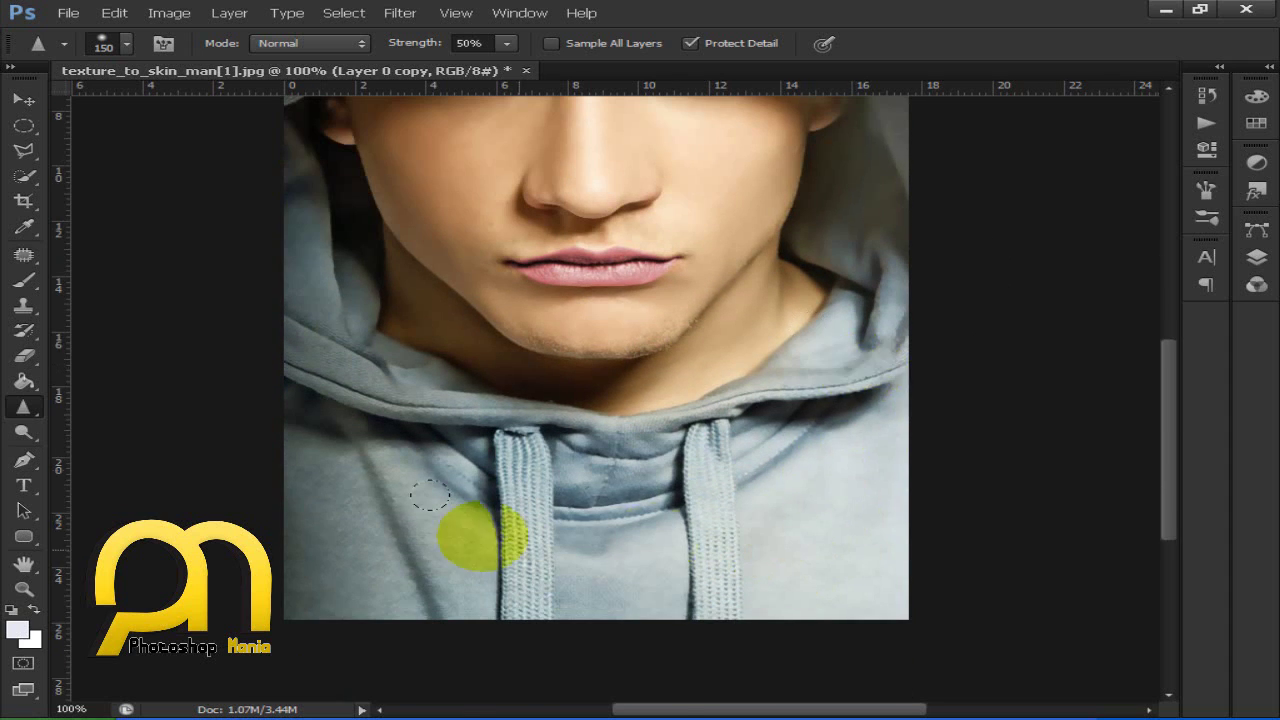
left_click_drag(380, 465, 370, 585)
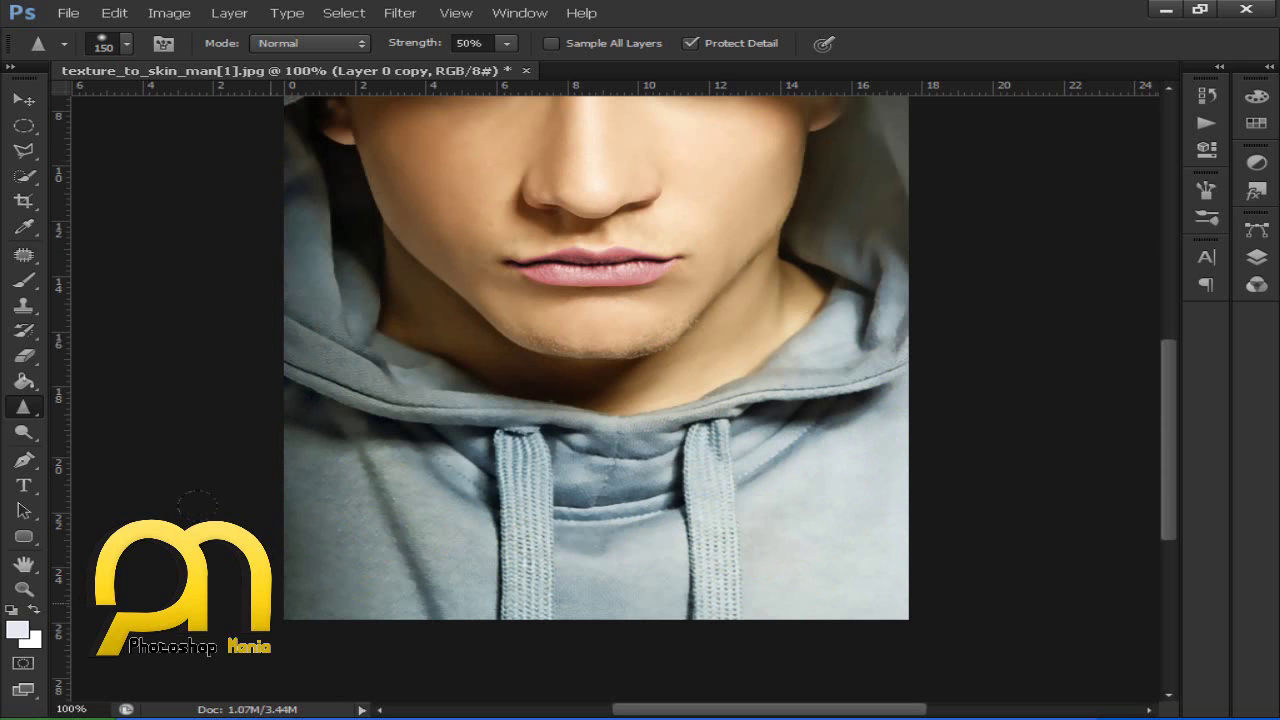
scroll(160, 475, "up", 1)
mouse_move(371, 606)
left_mouse_down()
mouse_move(582, 561)
mouse_move(550, 610)
left_mouse_up()
left_click_drag(543, 543, 543, 566)
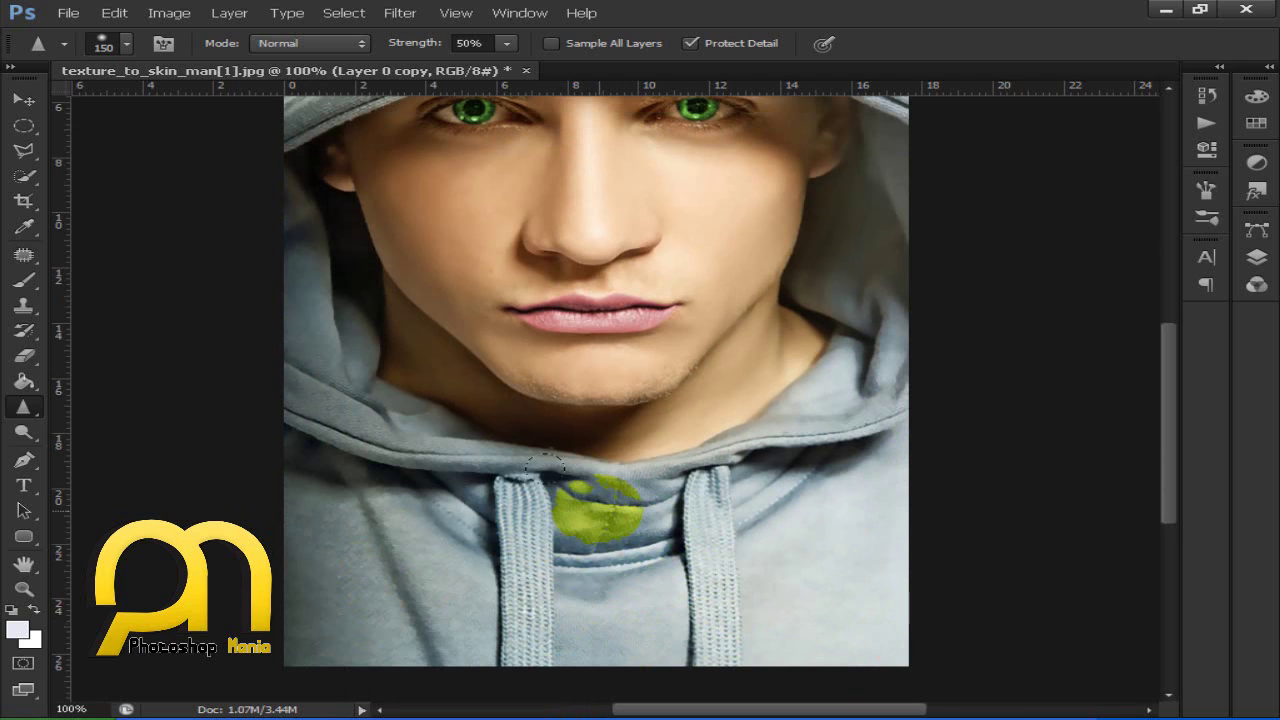
scroll(484, 516, "down", 1)
scroll(277, 455, "up", 2)
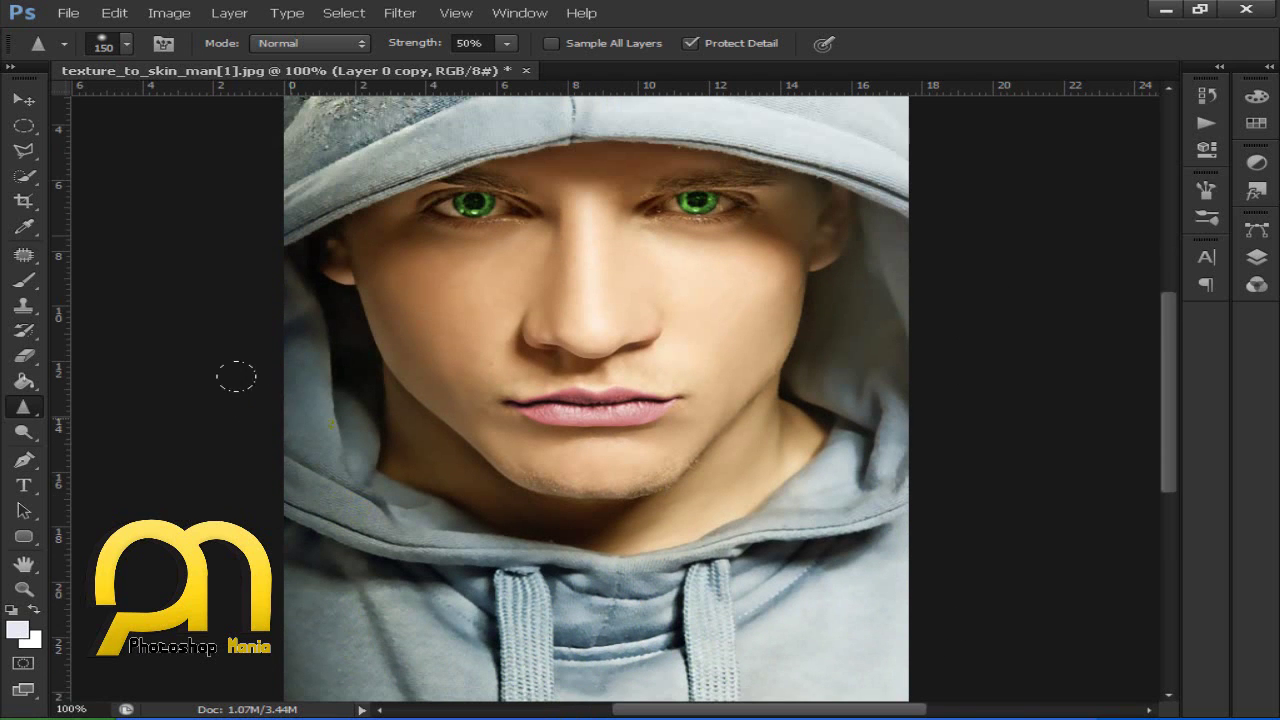
scroll(287, 345, "up", 2)
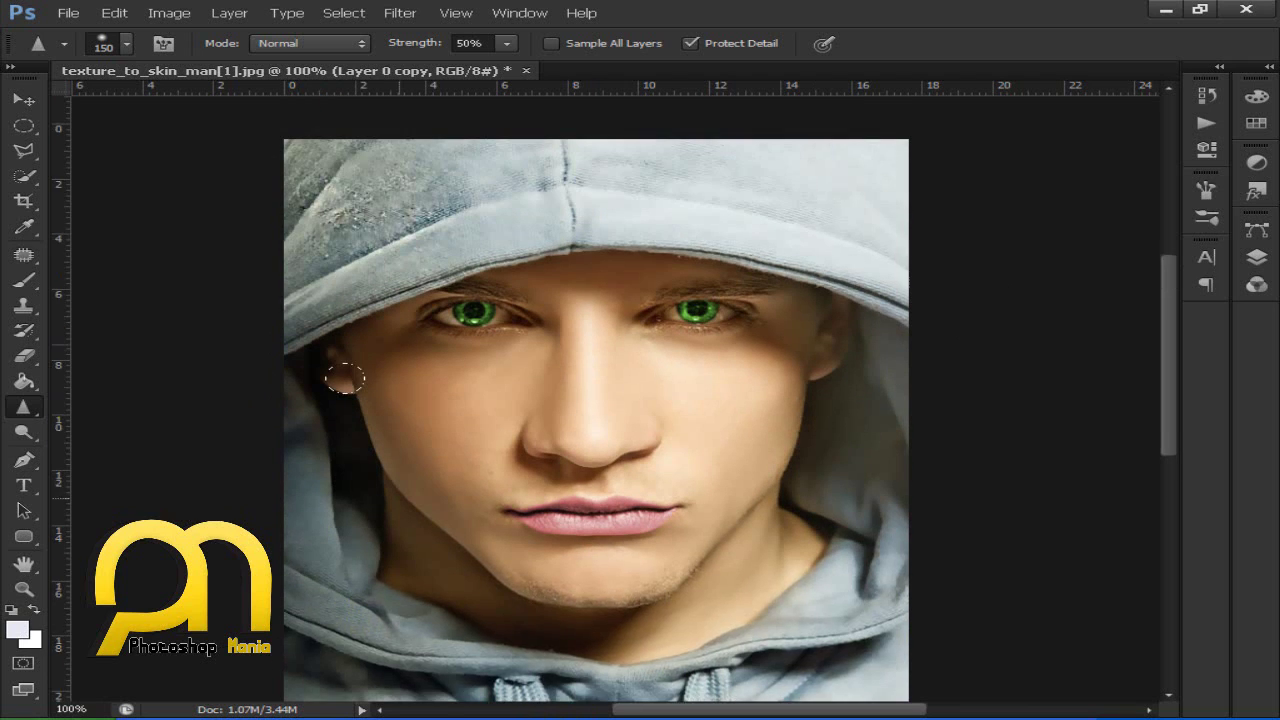
Sharpen the fabric along the top of the hood toward its right edge.
left_click_drag(586, 323, 545, 206)
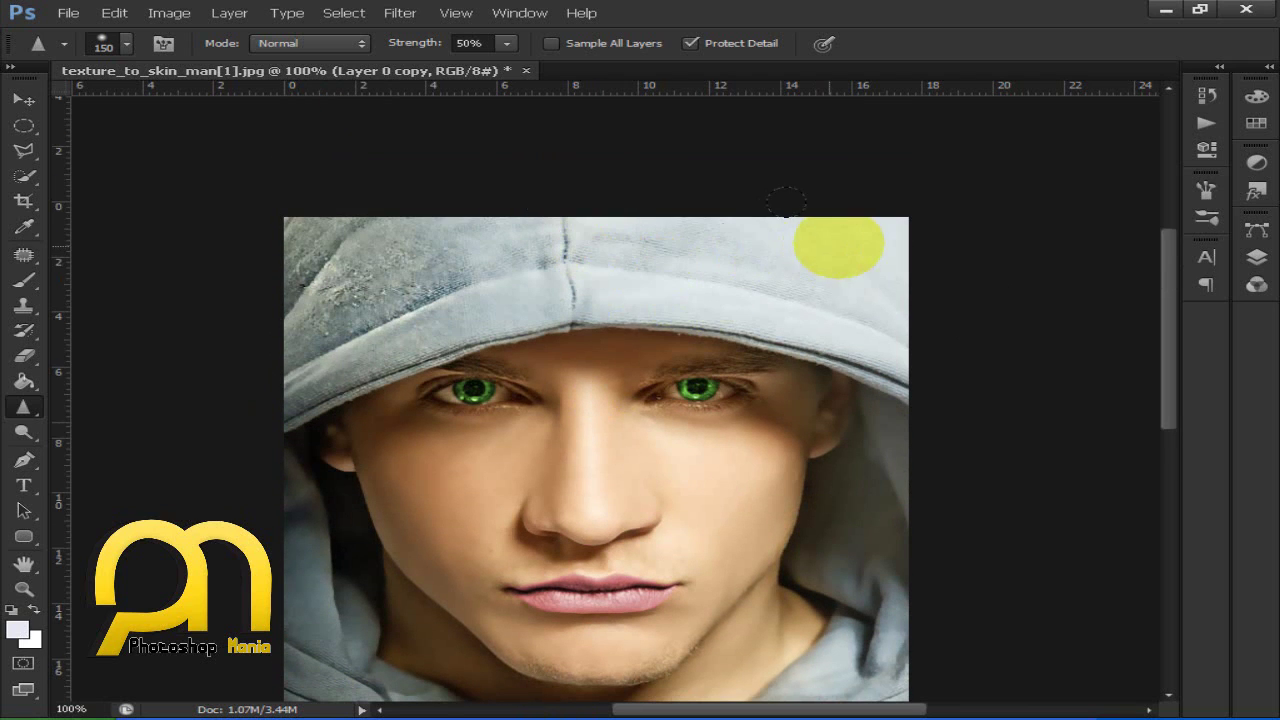
left_click_drag(545, 206, 845, 320)
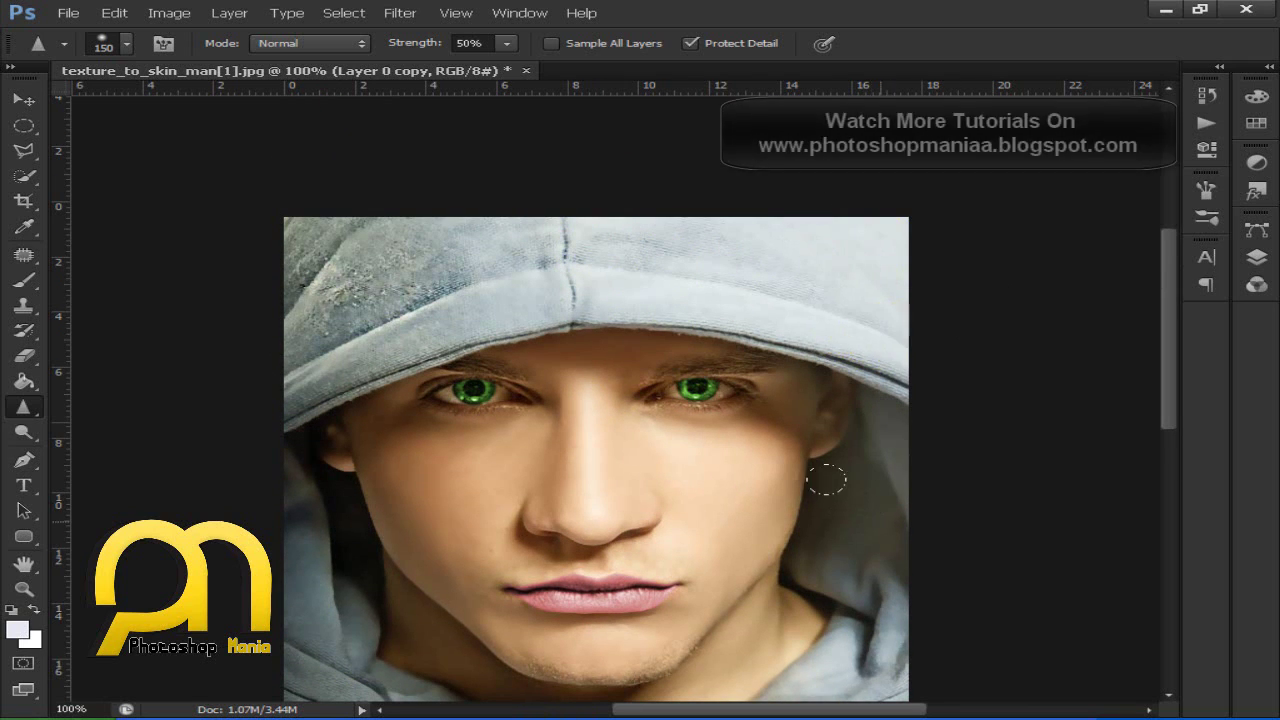
scroll(985, 544, "down", 3)
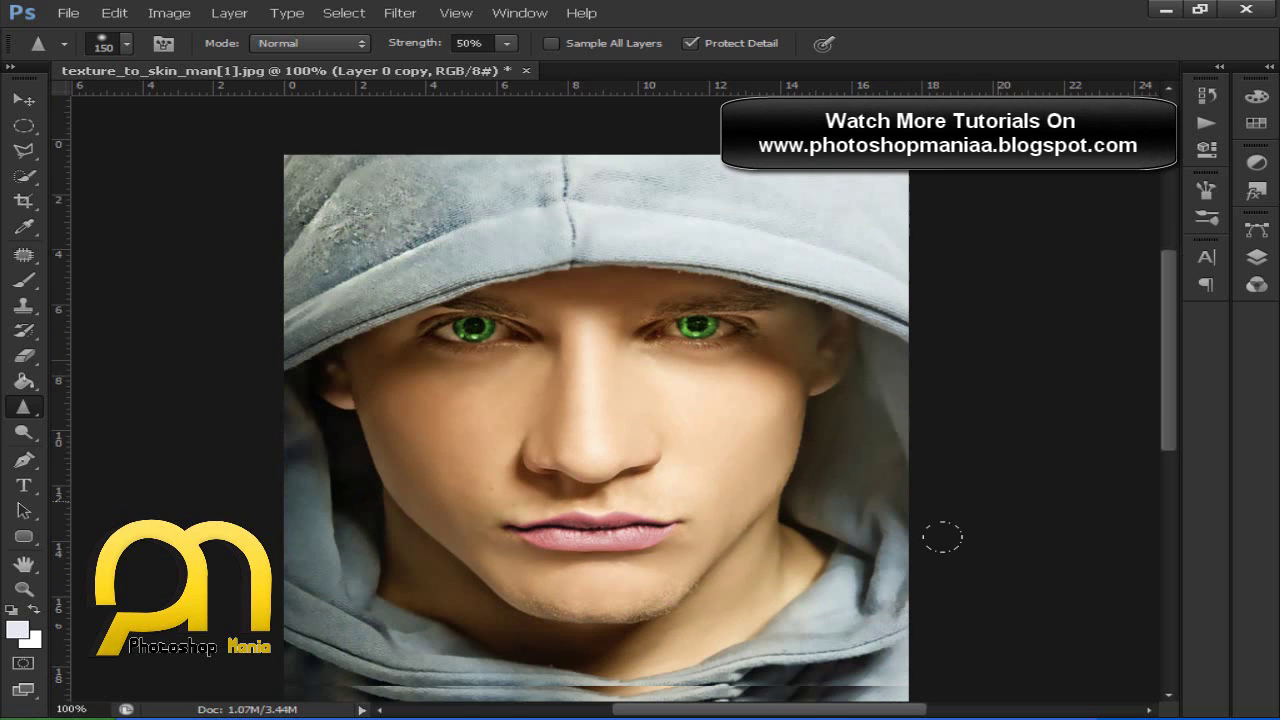
left_click_drag(850, 545, 803, 518)
scroll(803, 518, "down", 1)
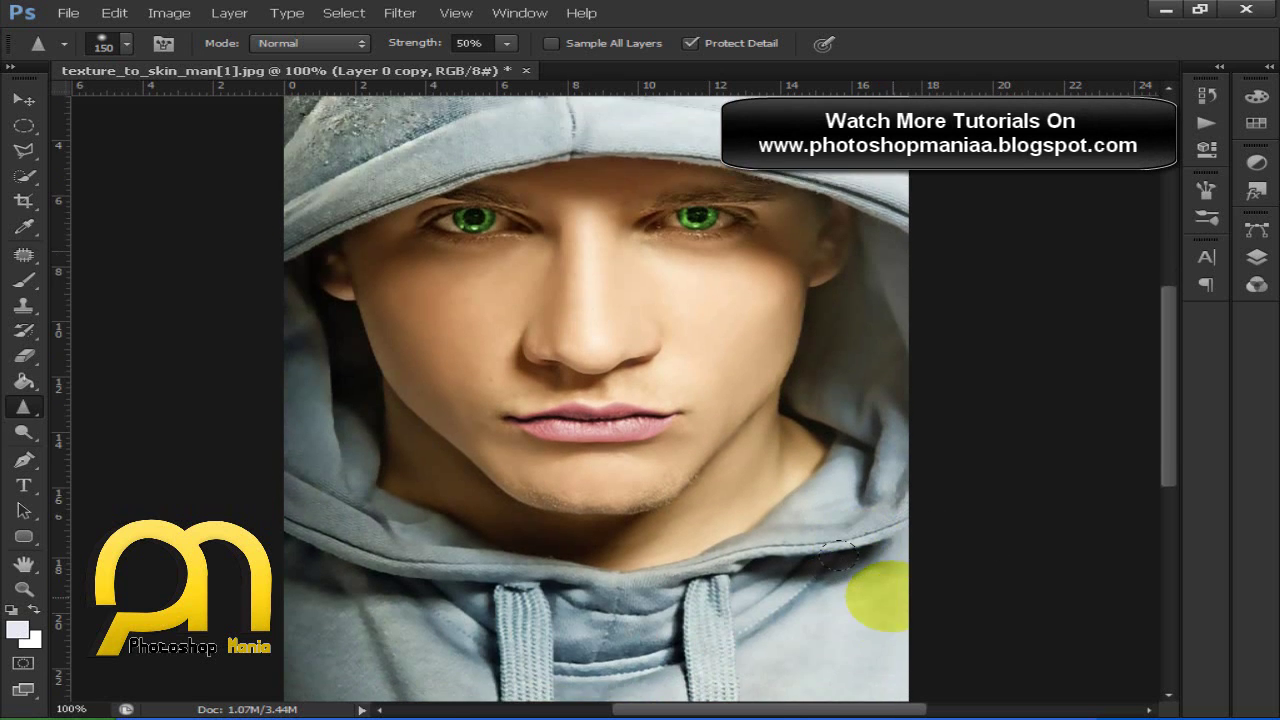
scroll(830, 525, "down", 1)
scroll(832, 531, "down", 2)
Sharpen the lower hoodie fabric, then fit the whole image in the window.
left_click_drag(832, 531, 797, 503)
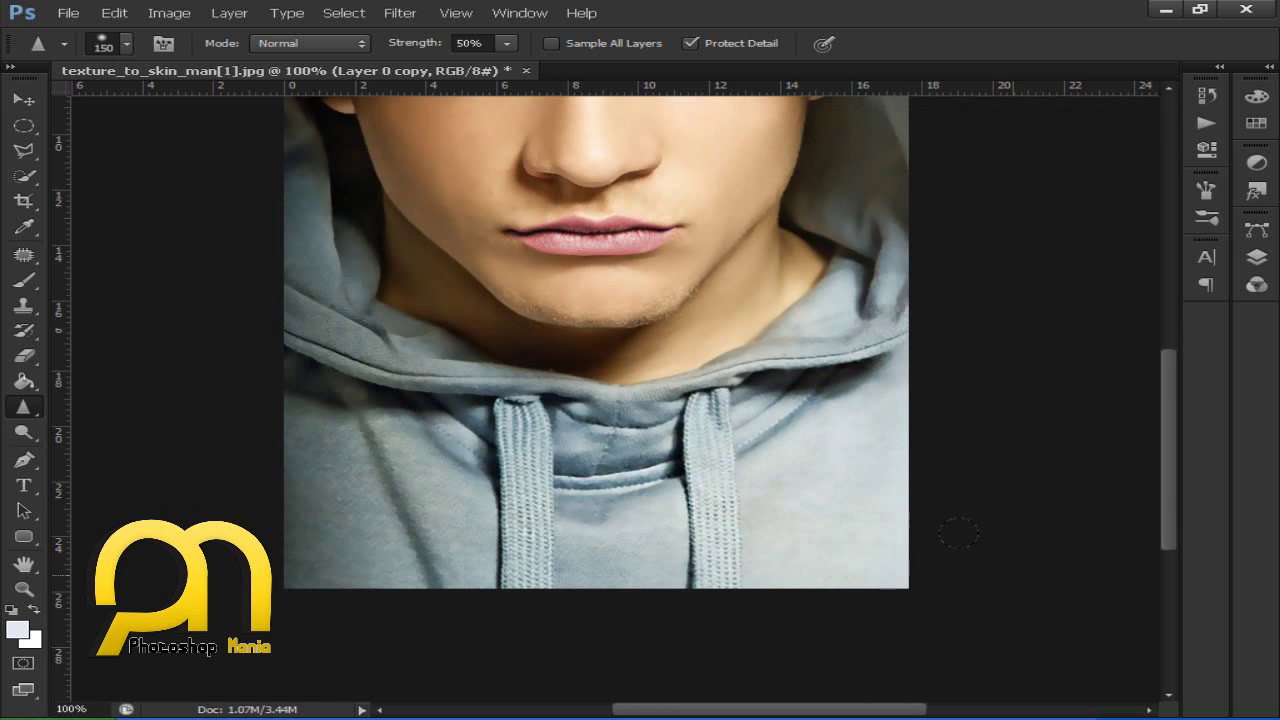
scroll(977, 534, "up", 1)
scroll(977, 534, "up", 1)
scroll(978, 535, "up", 2)
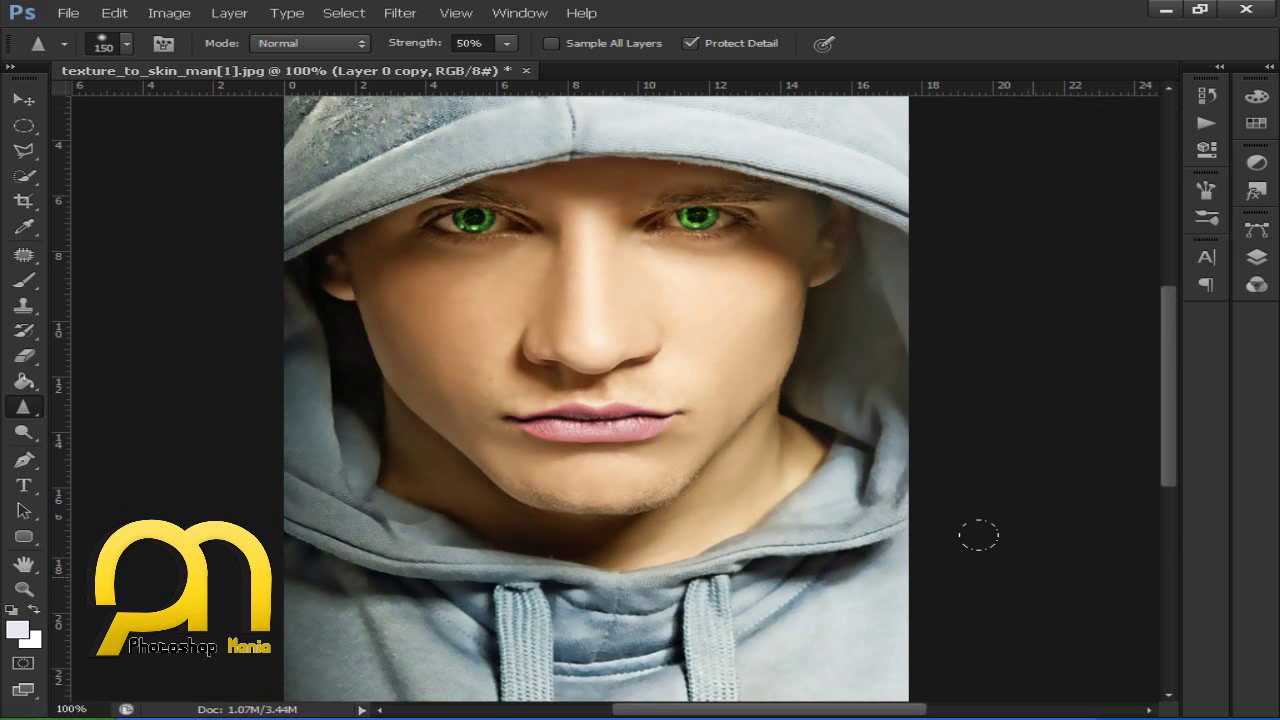
key("ctrl+minus")
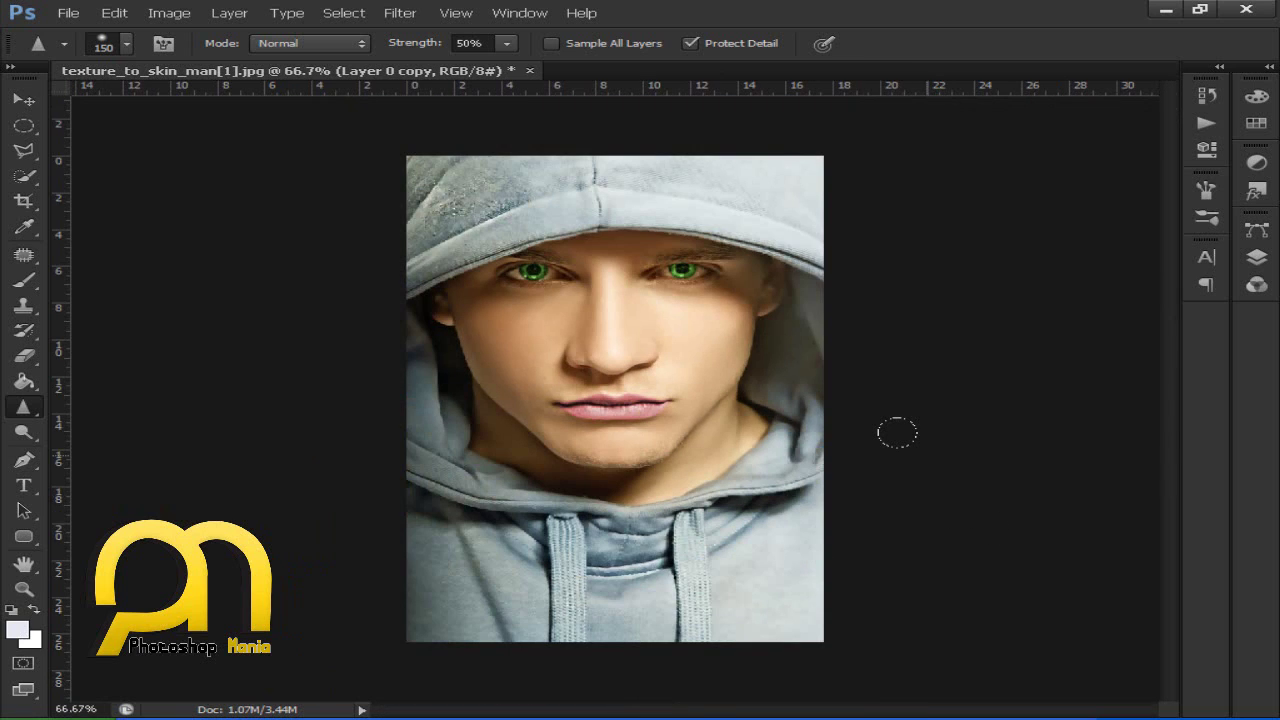
key("ctrl+shift+alt+n")
left_click_drag(670, 438, 622, 428)
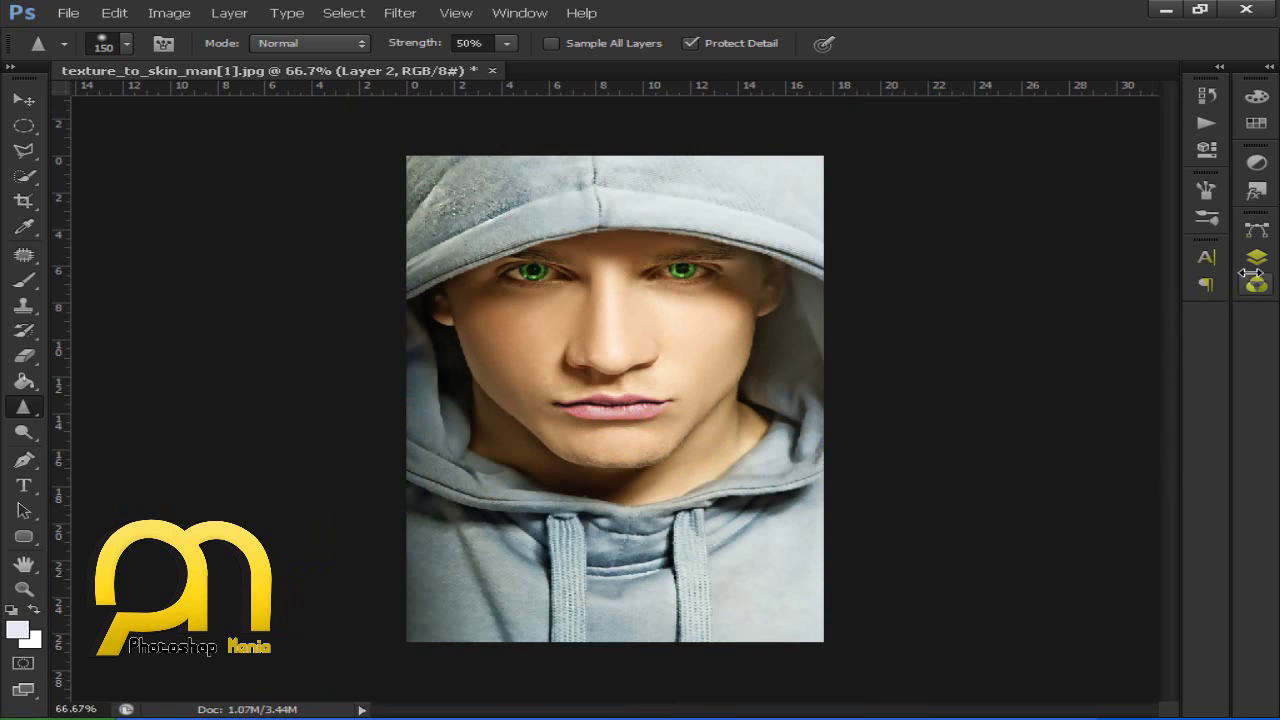
Create Layer 3 on top and fill it with a merged copy using Image > Apply Image.
left_click(1256, 257)
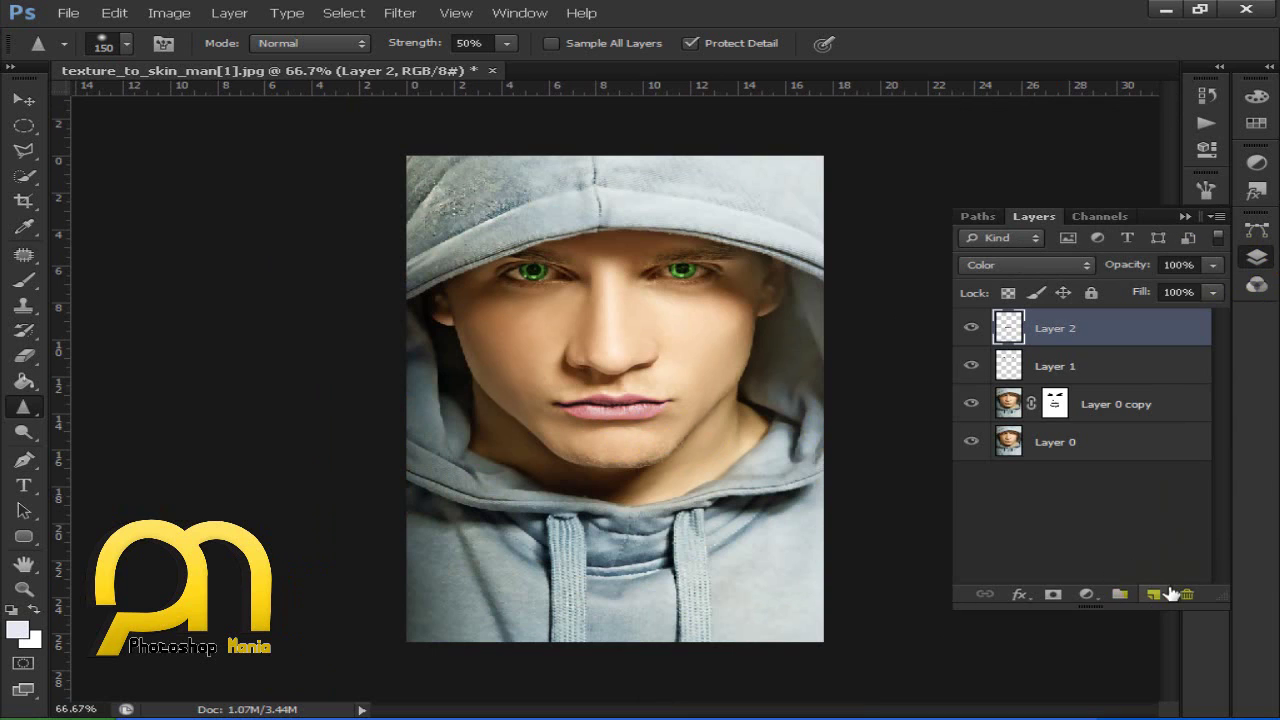
left_click(1168, 594)
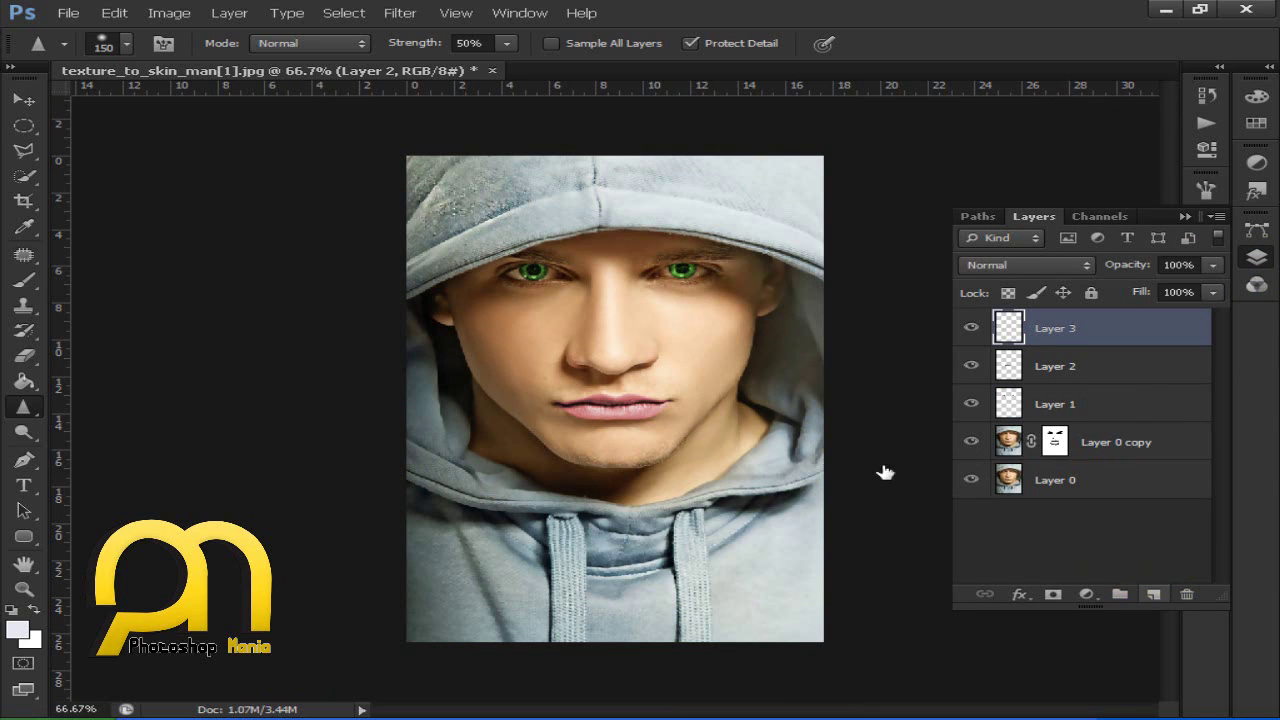
left_click(23, 99)
left_click(166, 13)
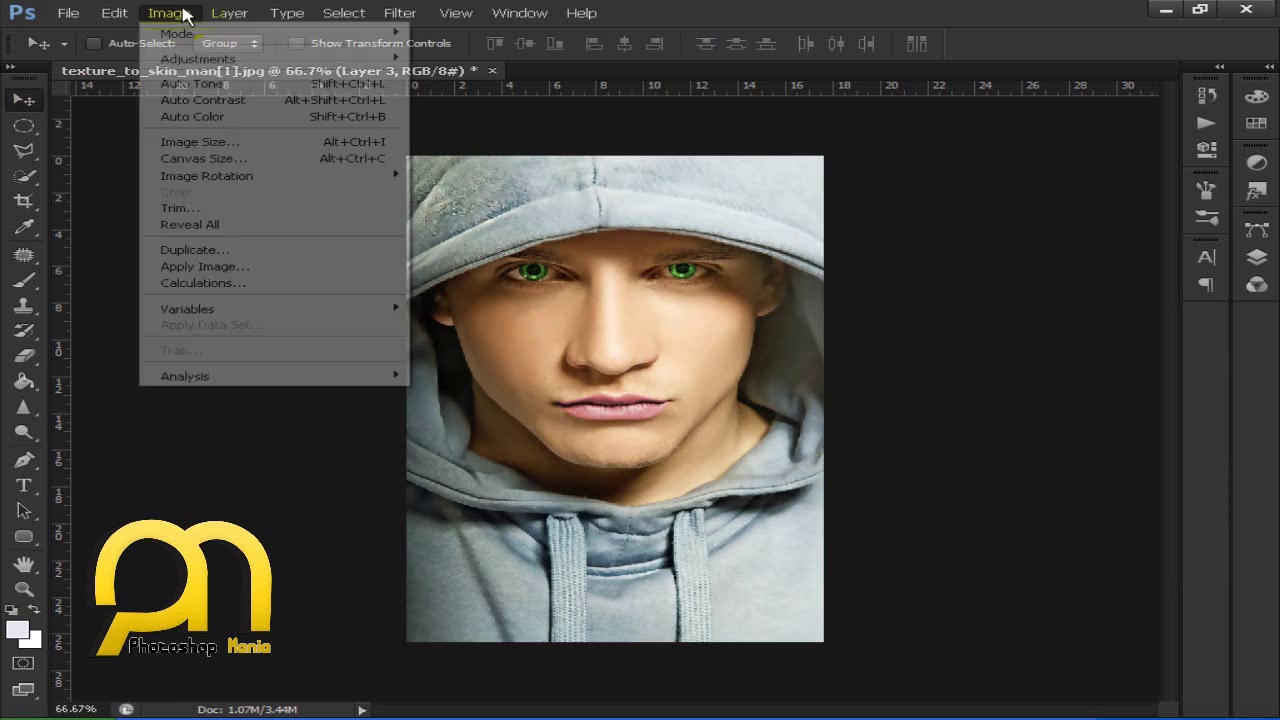
left_click(190, 267)
left_click(843, 212)
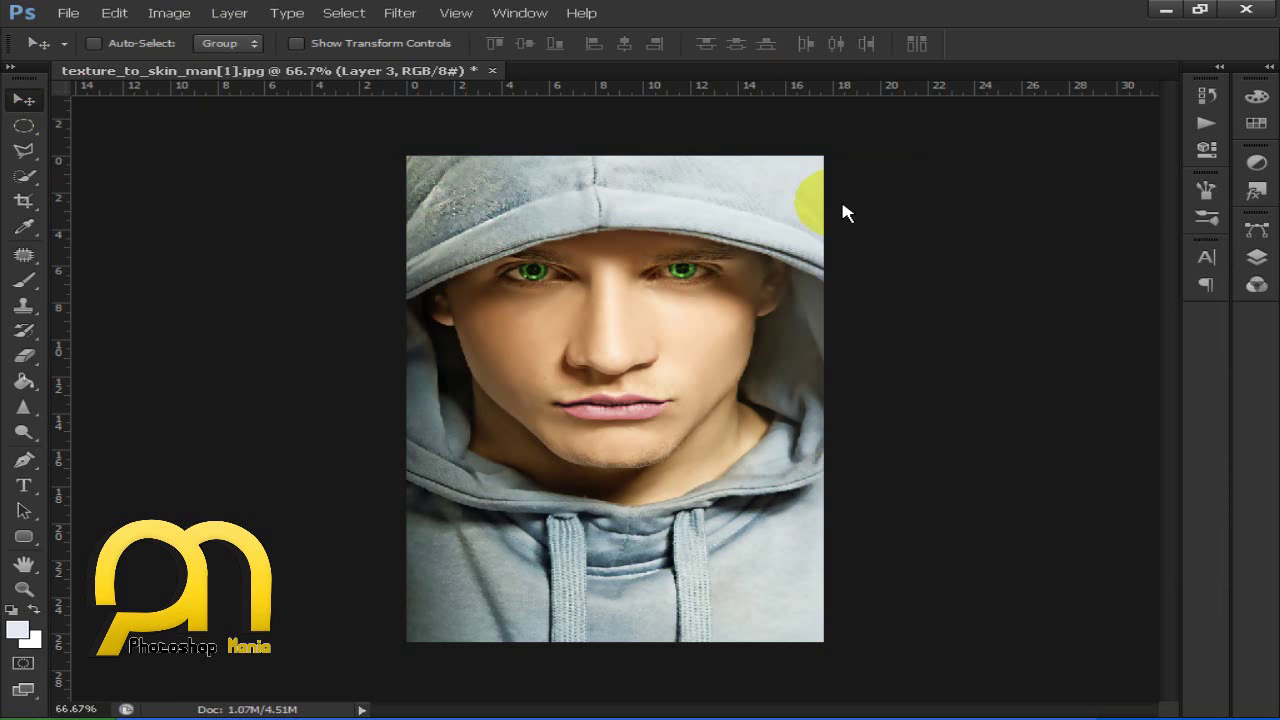
left_click(1256, 257)
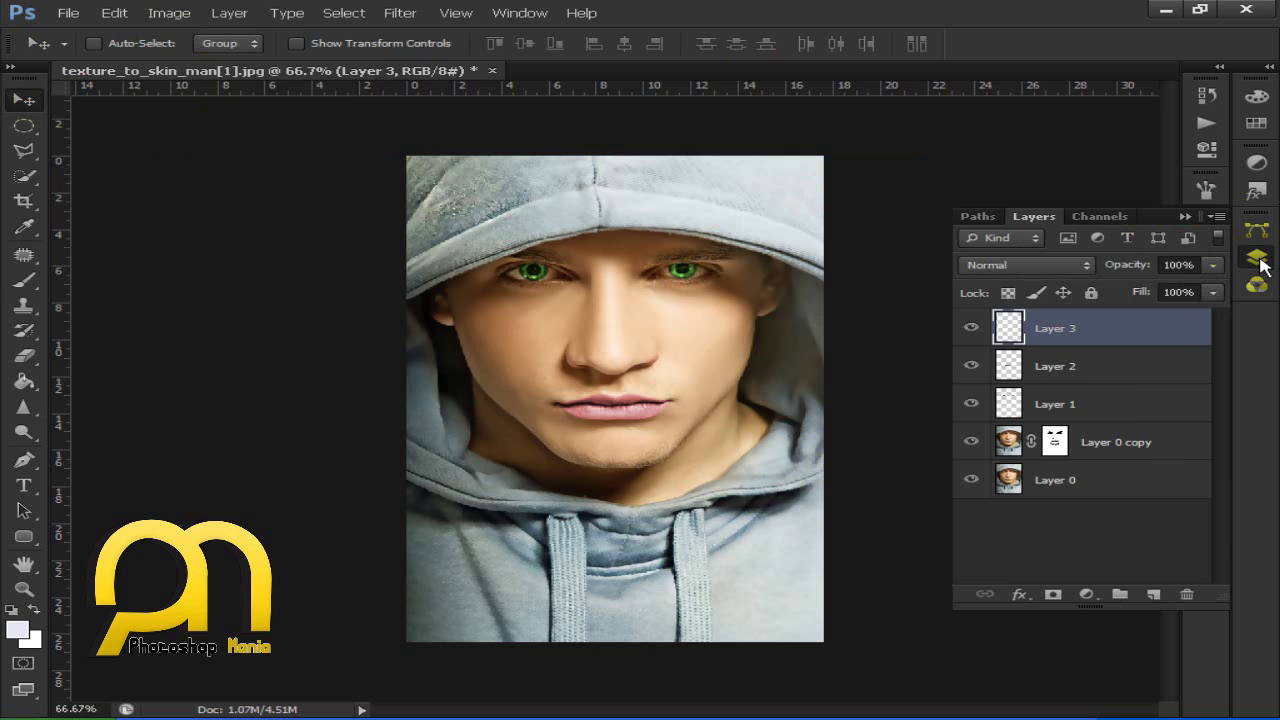
Add a Curves adjustment layer and switch it to the Blue channel.
left_click(1086, 594)
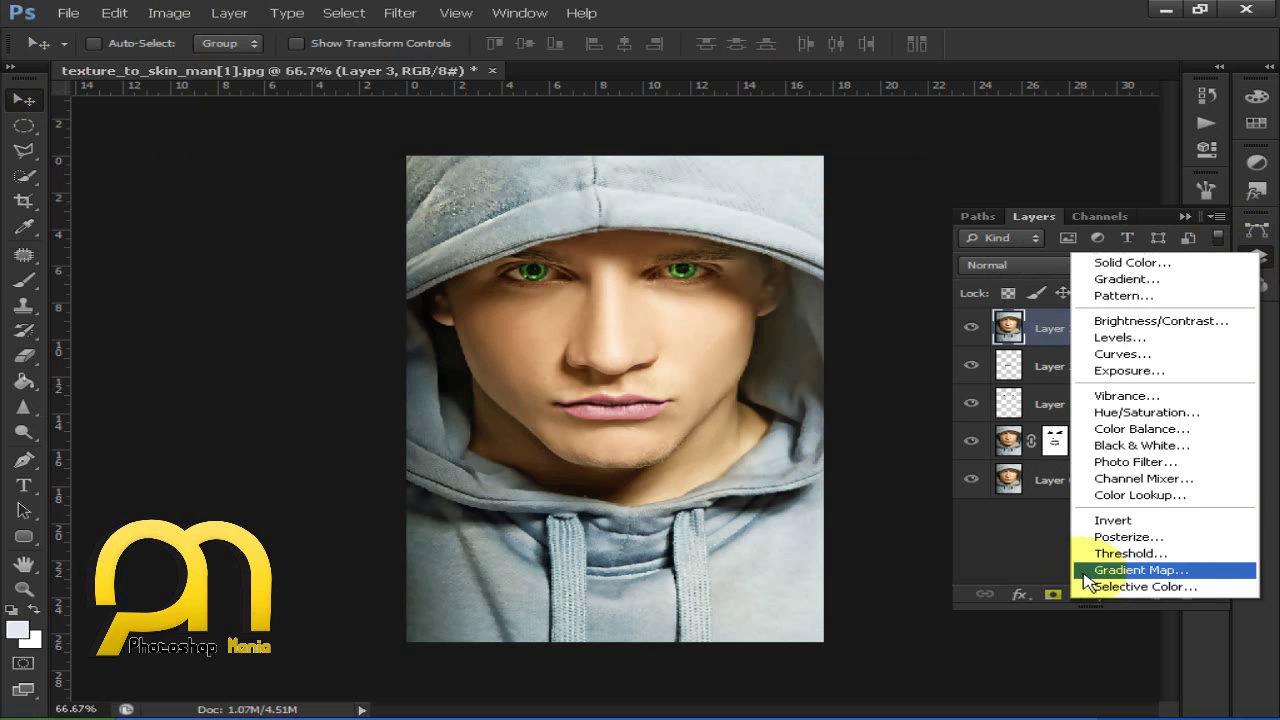
left_click(1112, 354)
left_click(1024, 170)
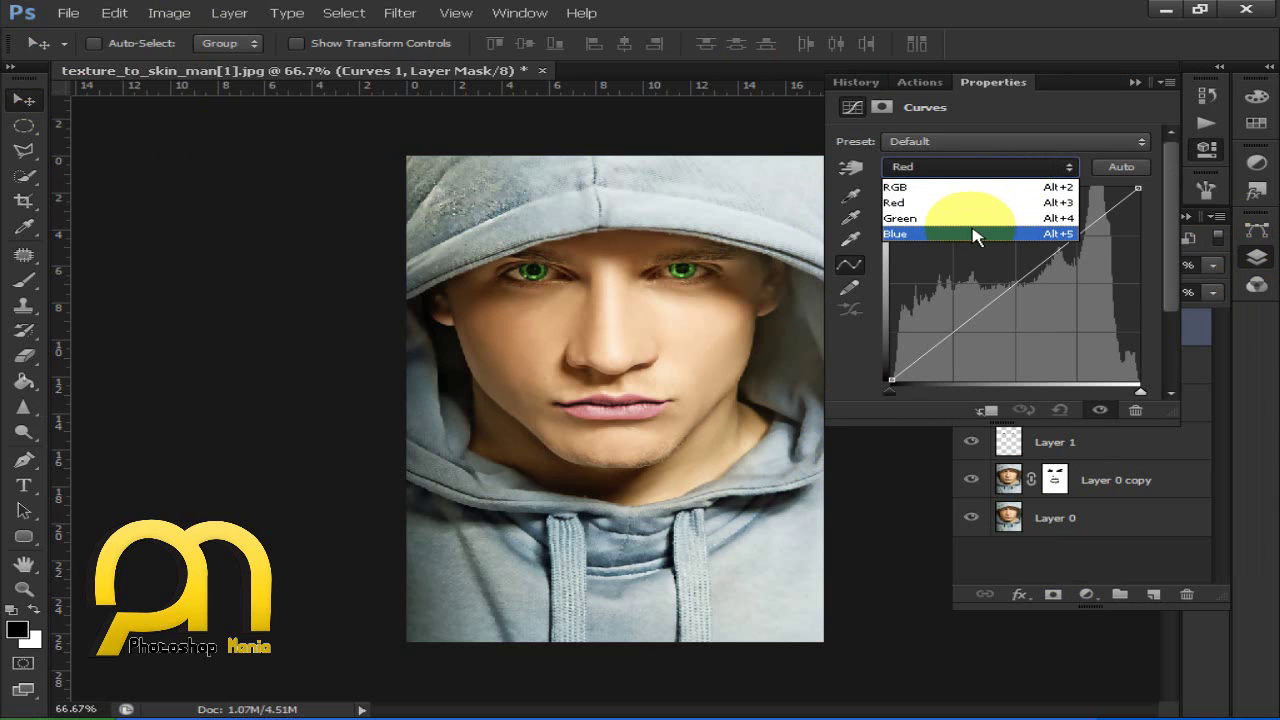
left_click(975, 228)
Add blue to the shadows and remove blue from the highlights, then view full screen.
left_click_drag(893, 385, 890, 340)
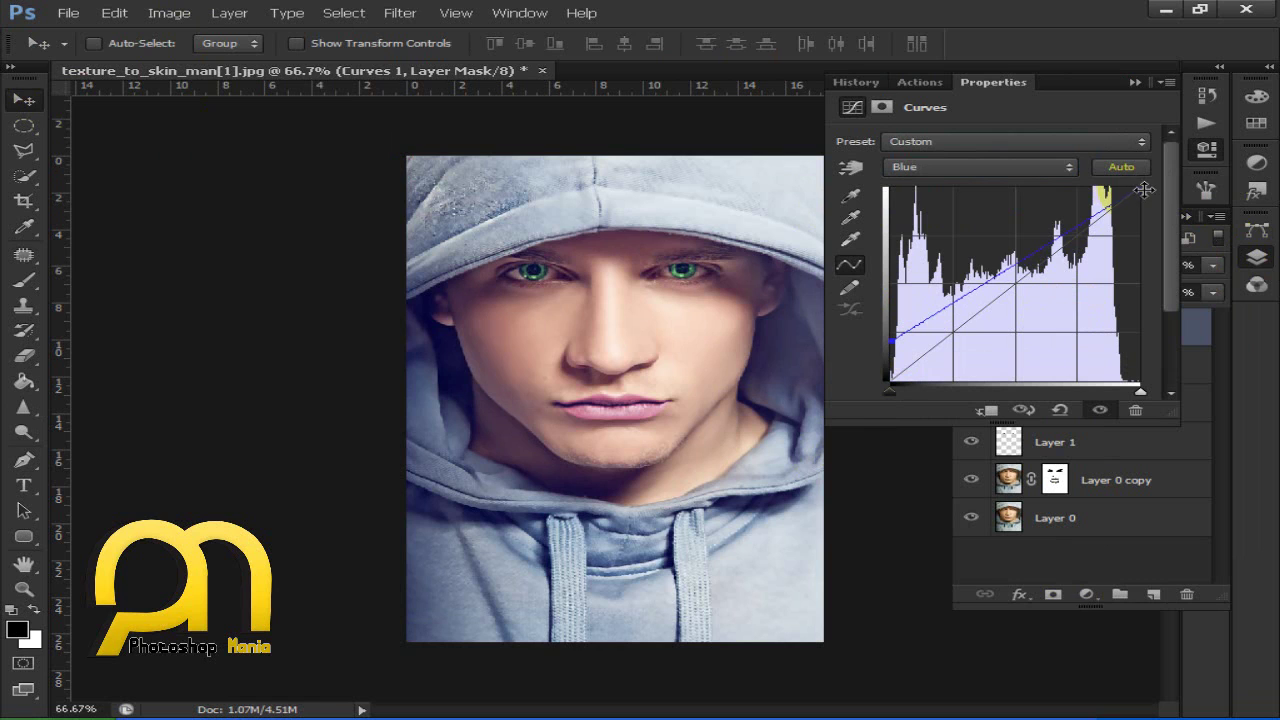
left_click_drag(1140, 189, 1164, 246)
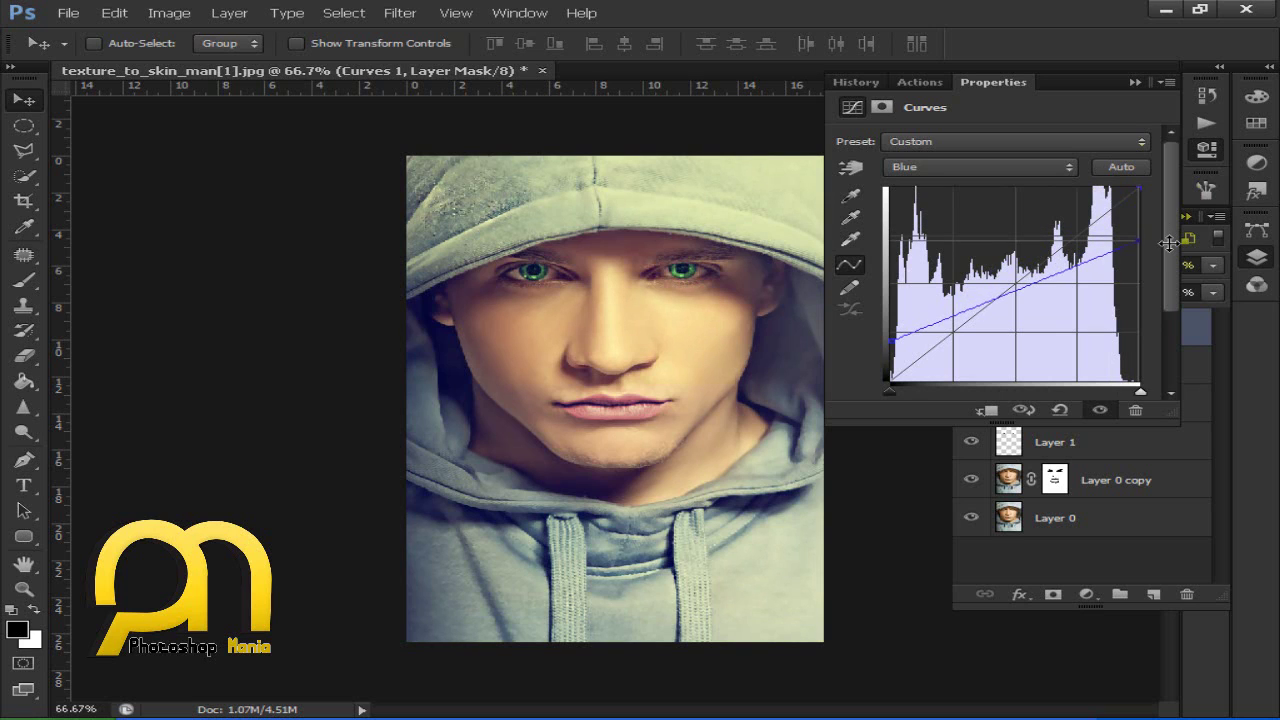
left_click_drag(1171, 248, 1174, 244)
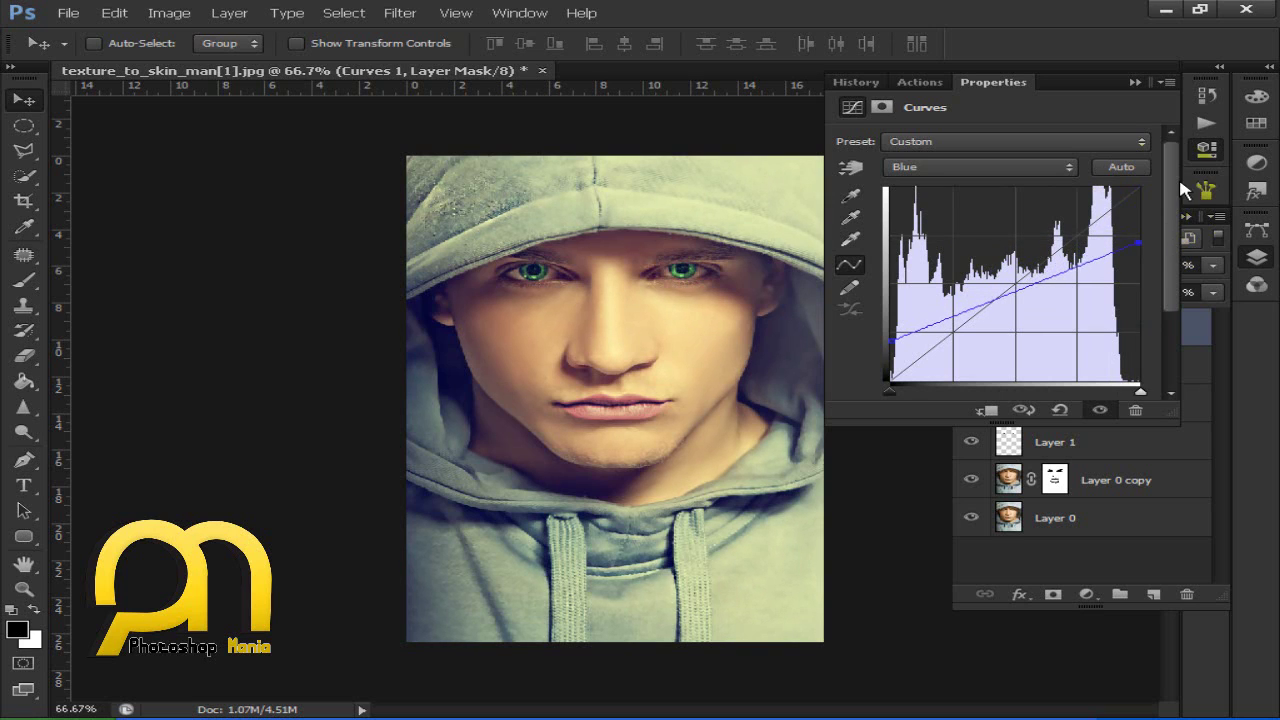
left_click(1207, 152)
left_click(1256, 258)
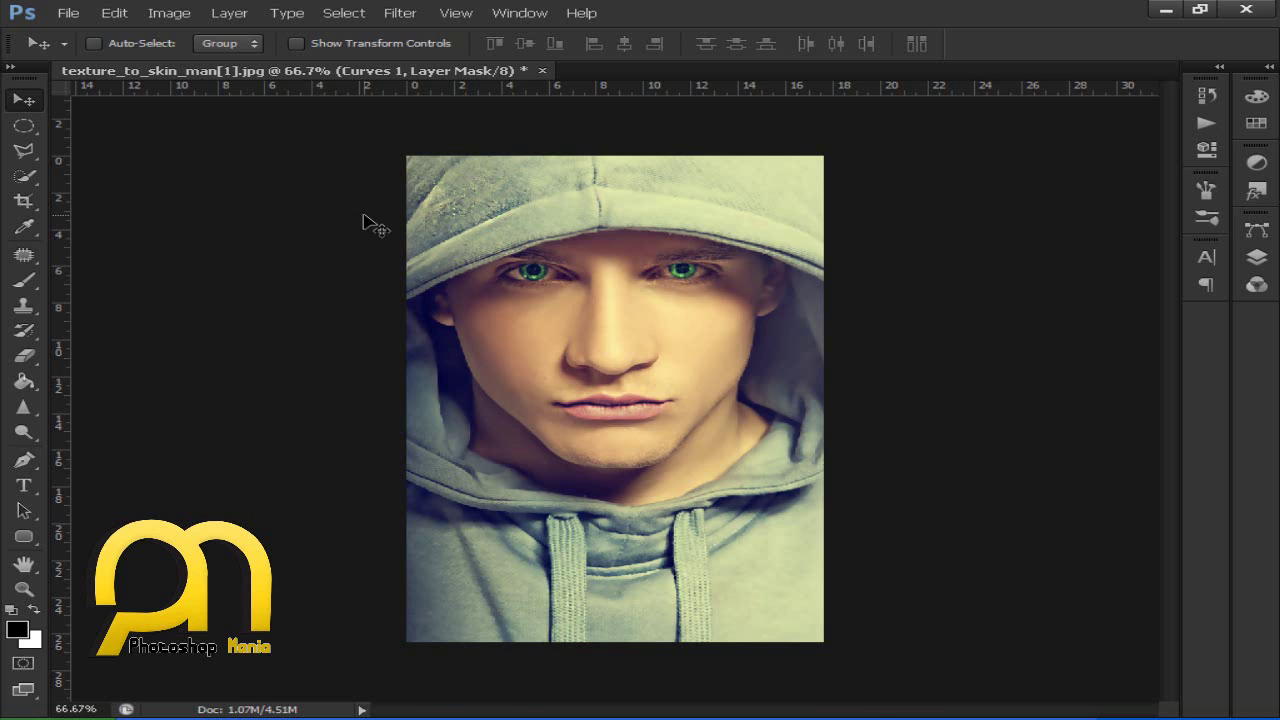
key("f")
key("f")
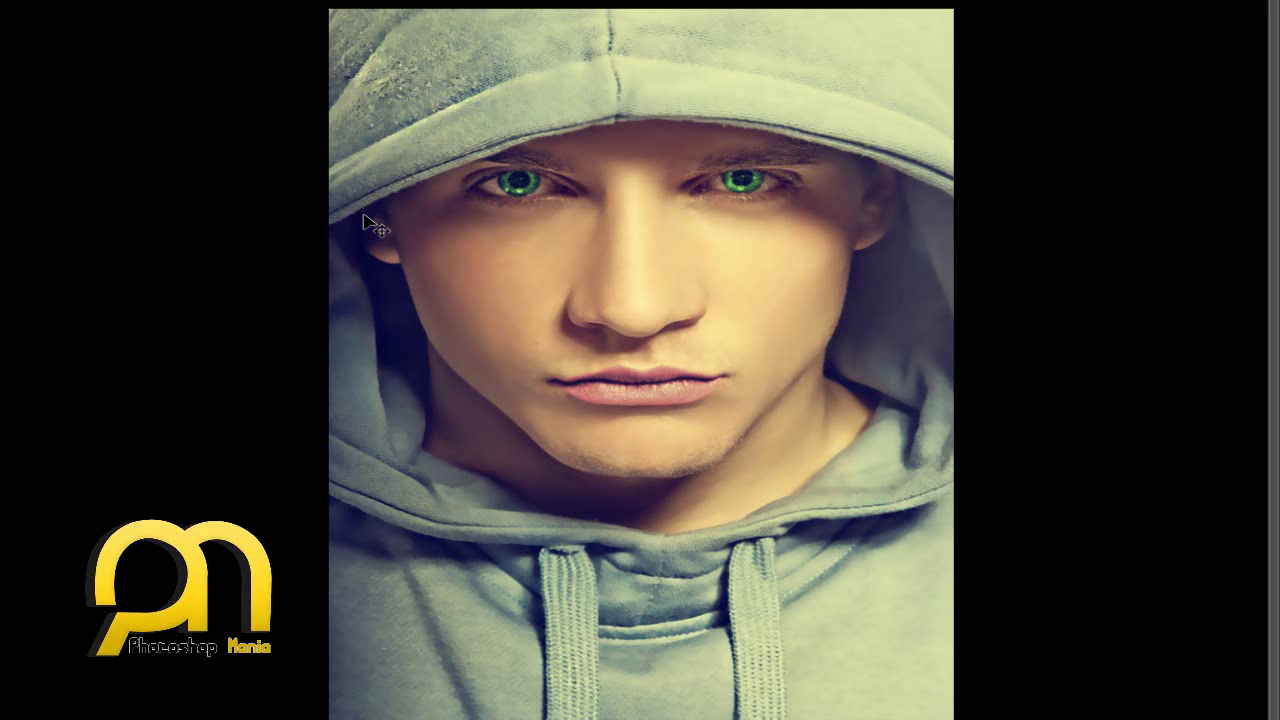